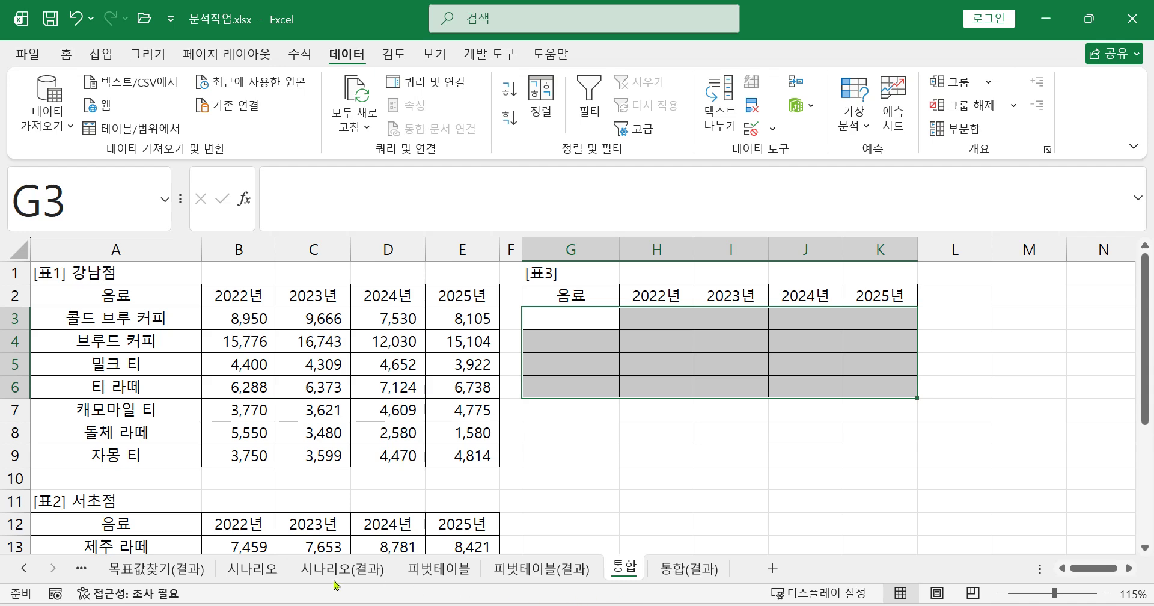
Step: Go to the 데이터표1 sheet and enlarge its view to 160%
{"action": "left_click", "coordinate": [81, 568]}
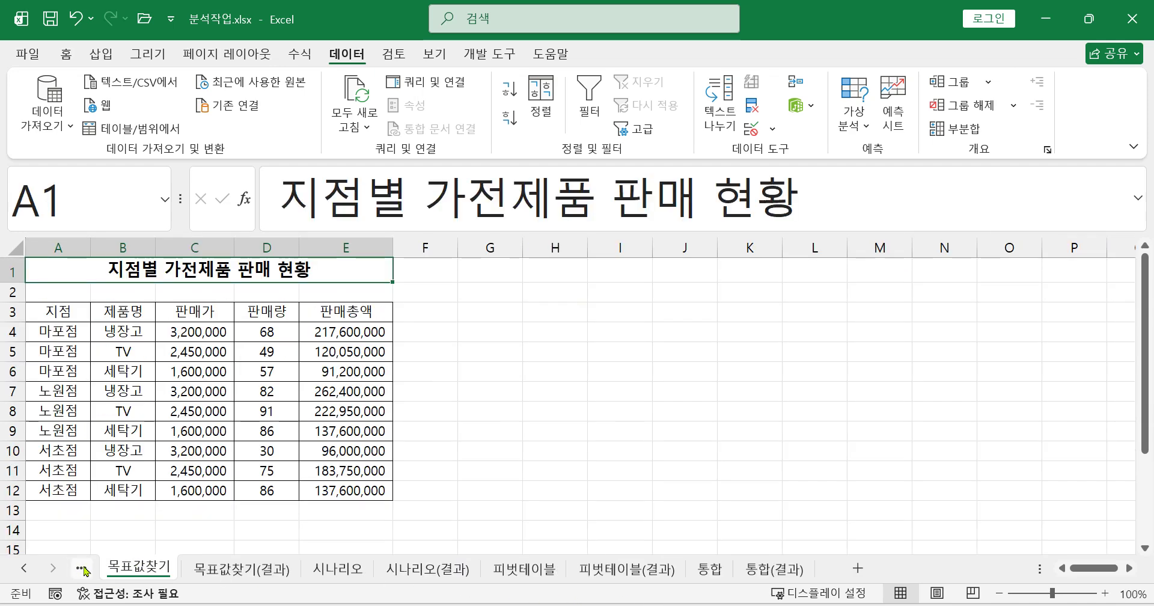
{"action": "left_click", "coordinate": [81, 568]}
{"action": "left_click", "coordinate": [83, 568]}
{"action": "left_click", "coordinate": [82, 568]}
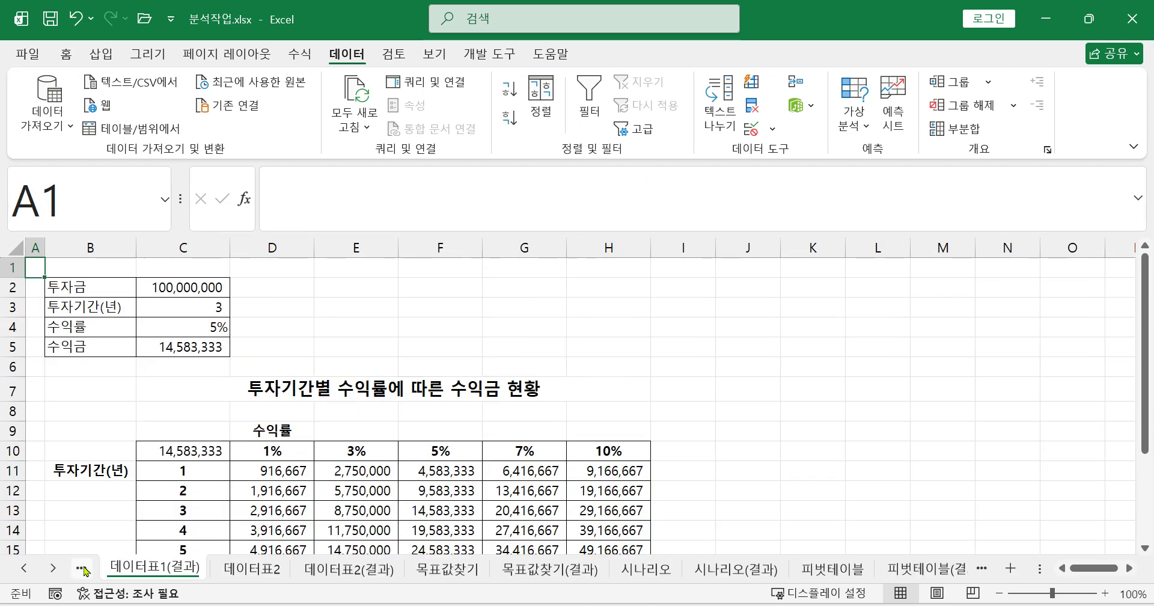
{"action": "left_click", "coordinate": [82, 568]}
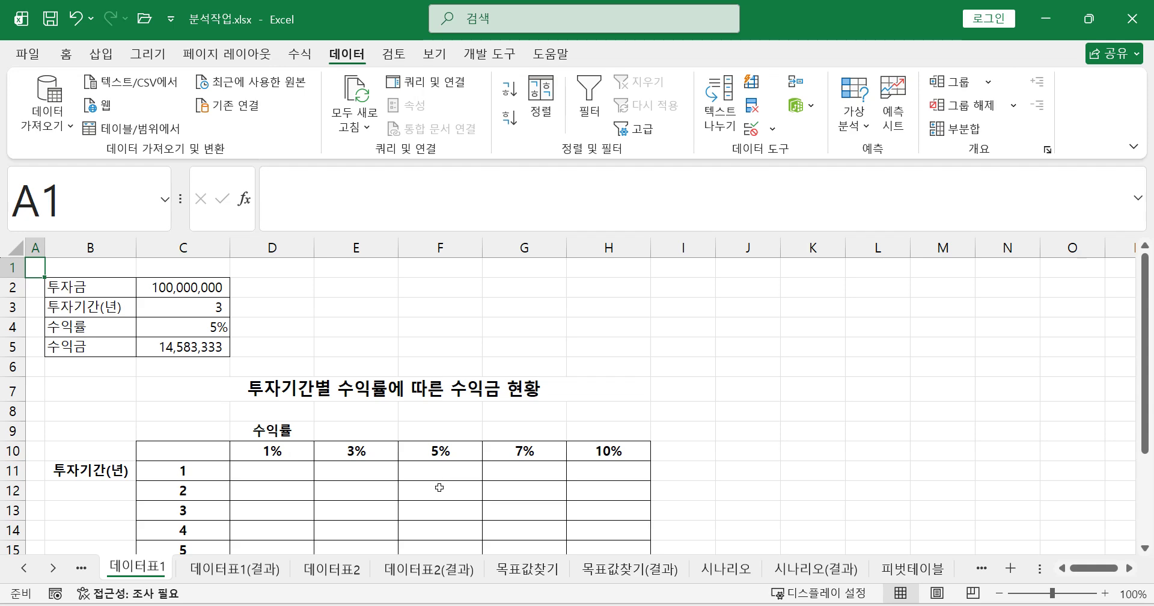
{"action": "scroll", "coordinate": [494, 476], "scroll_direction": "up", "scroll_amount": 4, "text": "ctrl"}
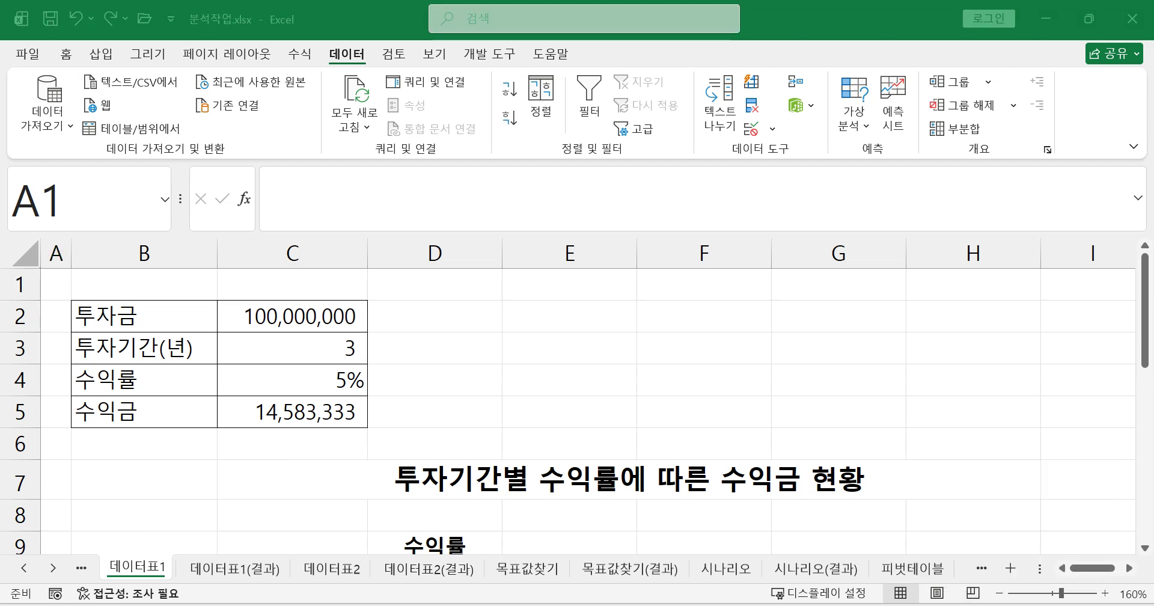
Step: Close the earlier exercise photo, read the 데이터표1 task instructions in the 데이터 표 textbook photo, and return to the workbook
{"action": "left_click", "coordinate": [902, 604]}
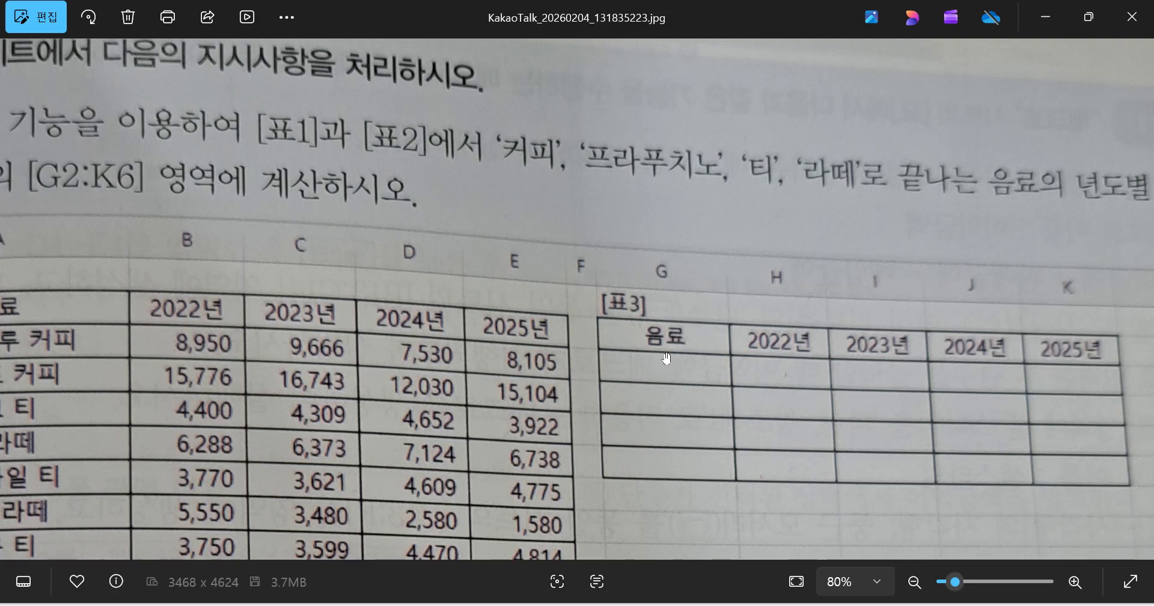
{"action": "left_click", "coordinate": [1131, 18]}
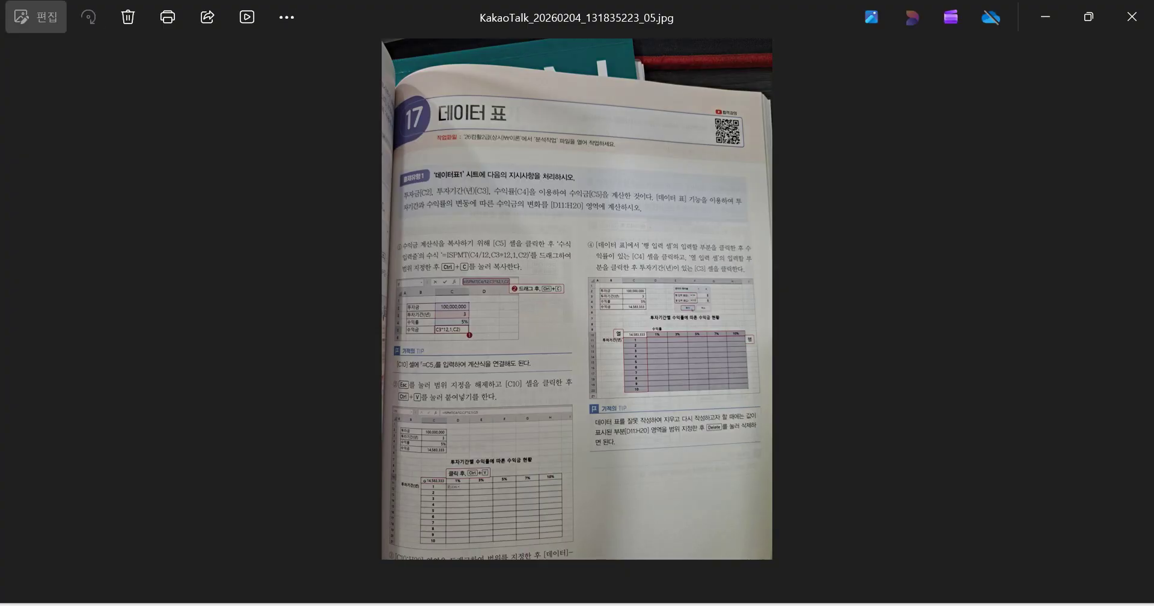
{"action": "left_click", "coordinate": [1075, 582]}
{"action": "left_click", "coordinate": [1075, 581]}
{"action": "left_click", "coordinate": [1075, 582]}
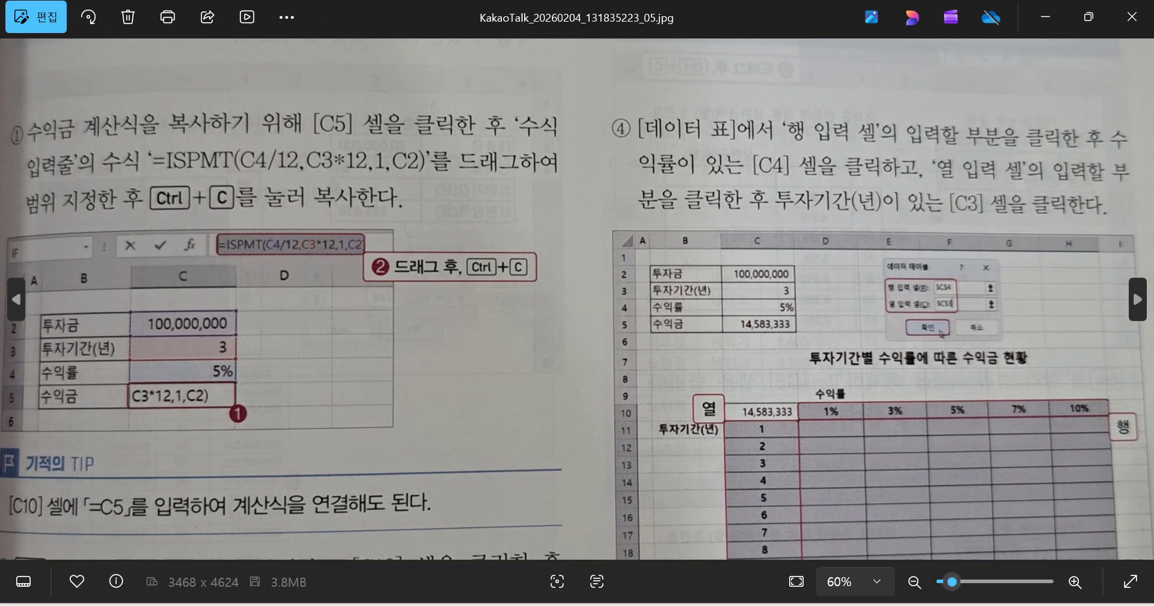
{"action": "left_click_drag", "start_coordinate": [494, 177], "coordinate": [545, 279]}
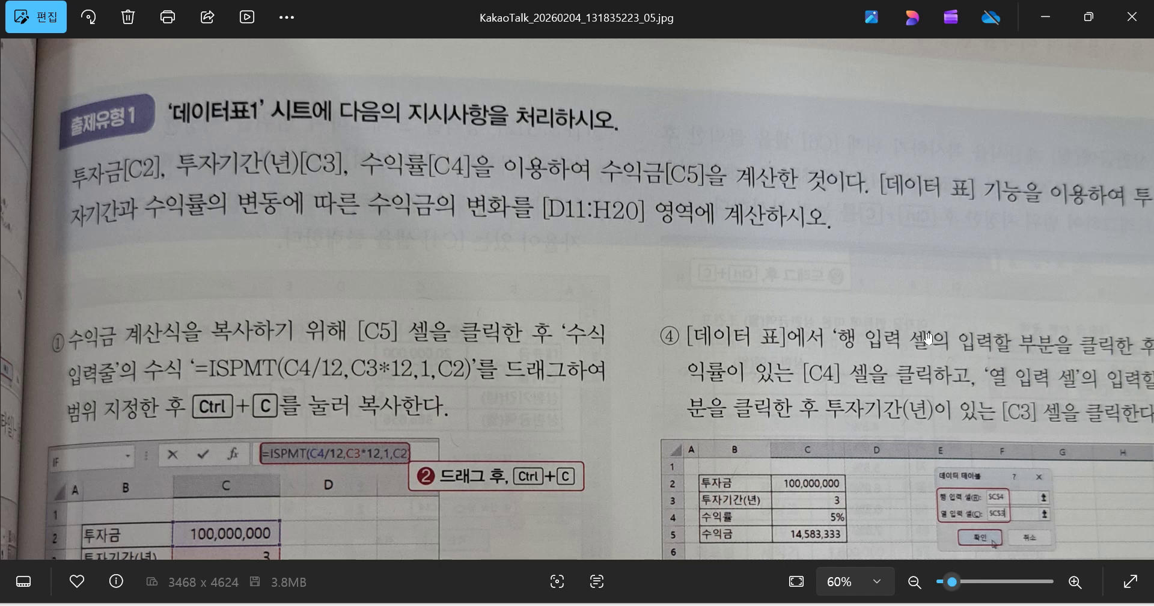
{"action": "left_click", "coordinate": [1041, 27]}
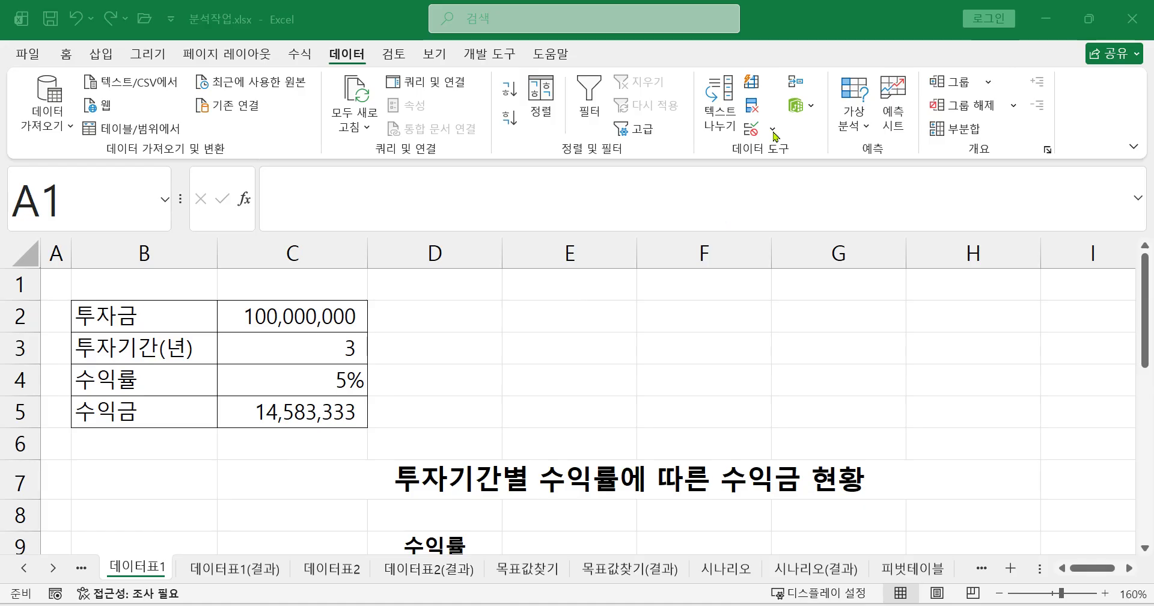
Step: Examine the investment inputs in C2:C4 and the arguments of the ISPMT formula in C5
{"action": "left_click", "coordinate": [264, 318]}
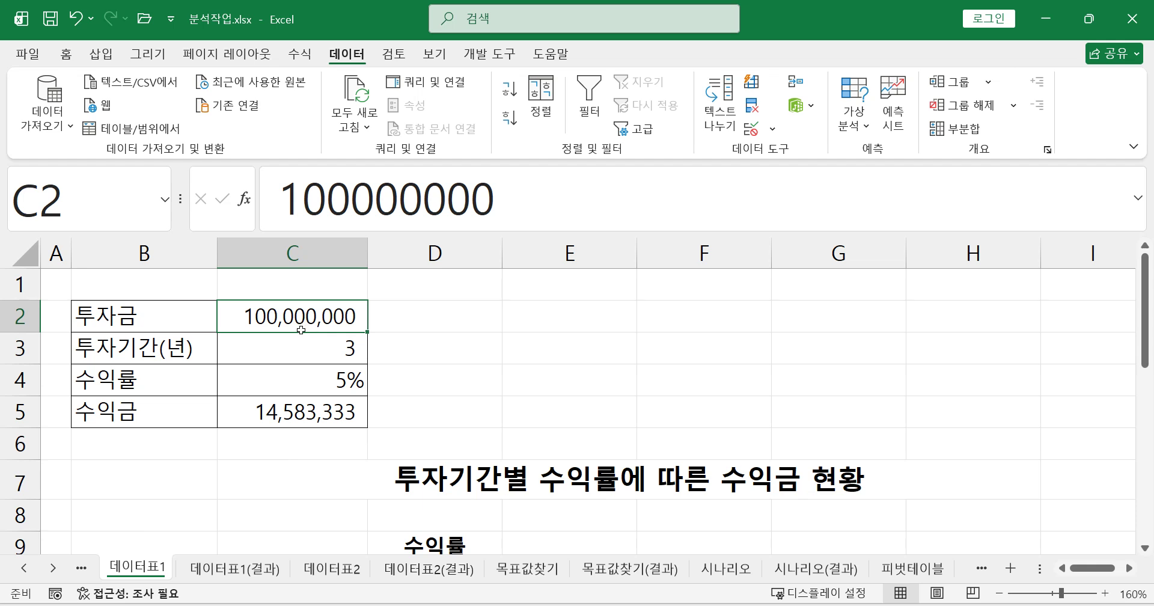
{"action": "left_click", "coordinate": [290, 351]}
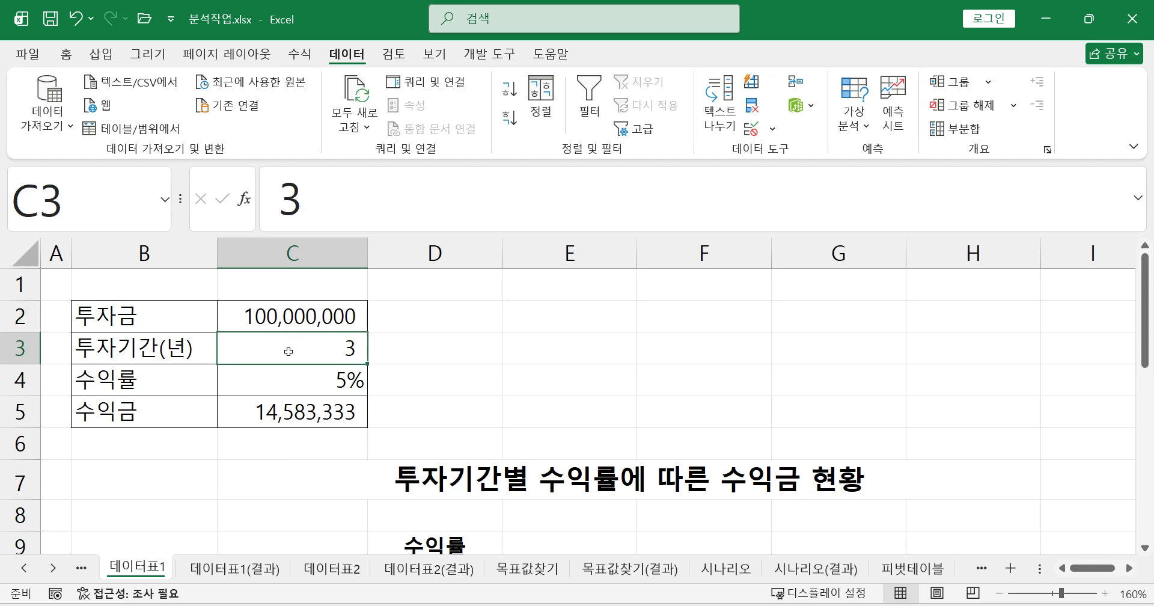
{"action": "left_click", "coordinate": [304, 387]}
{"action": "left_click", "coordinate": [304, 414]}
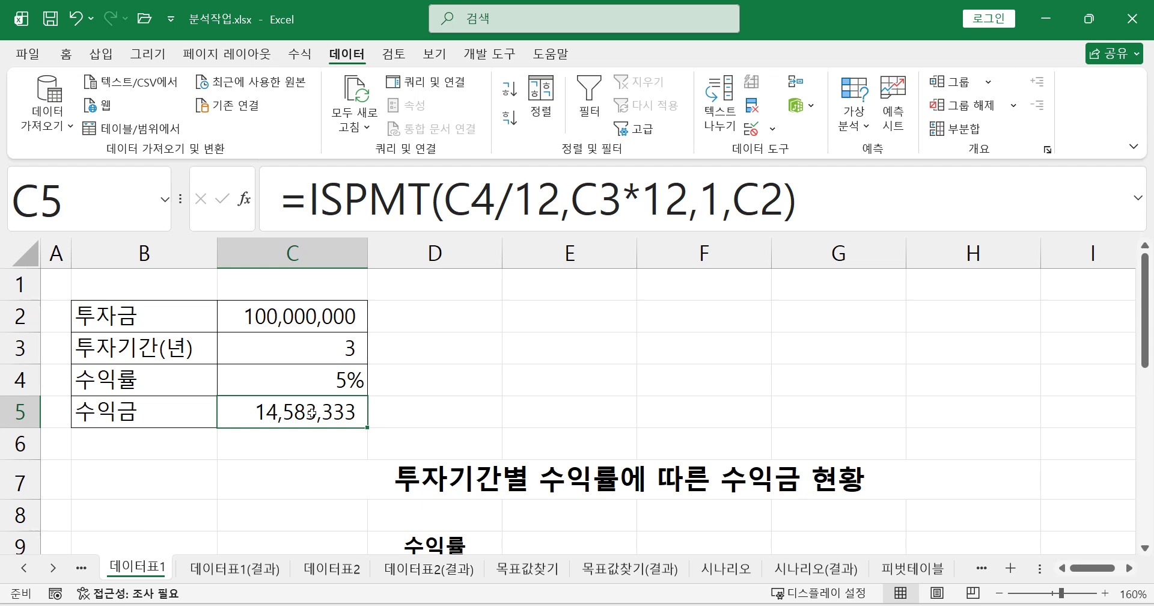
{"action": "left_click", "coordinate": [578, 204]}
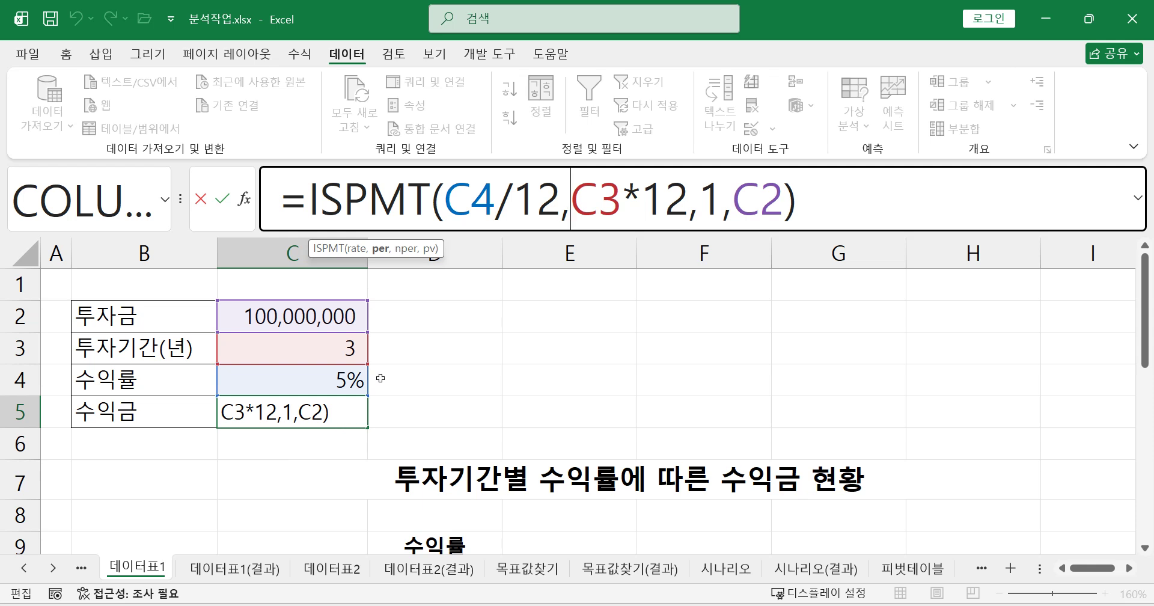
{"action": "key", "text": "ctrl+Return"}
{"action": "key", "text": "Down"}
{"action": "key", "text": "Up"}
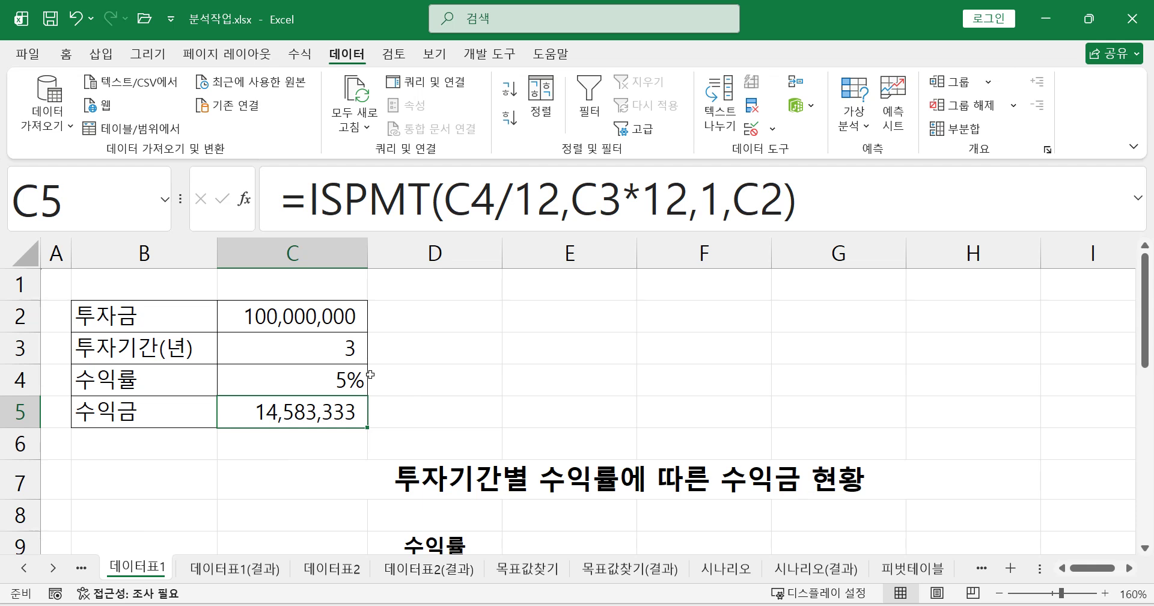
Step: Set the investment period in C3 to 4 and the profit rate in C4 to 7%
{"action": "left_click", "coordinate": [350, 348]}
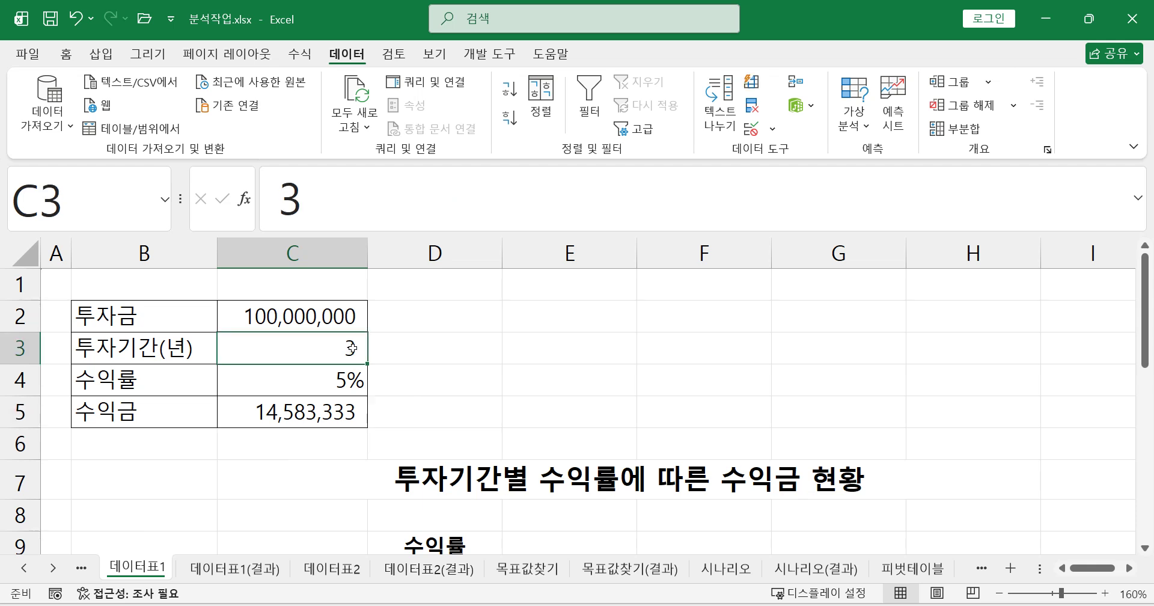
{"action": "type", "text": "4"}
{"action": "left_click", "coordinate": [348, 379]}
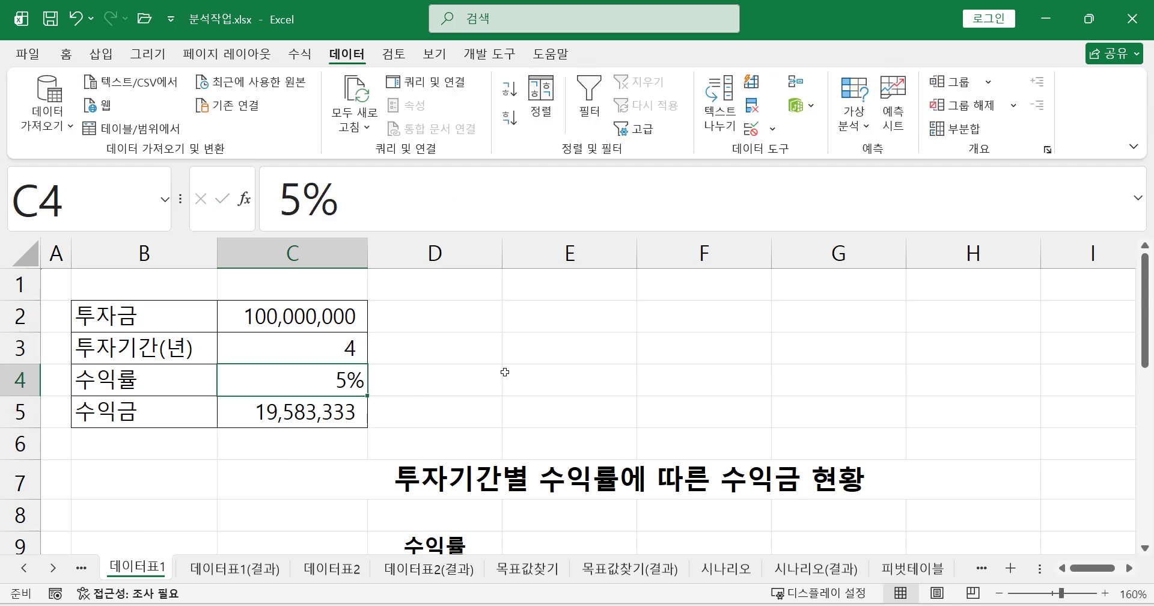
{"action": "type", "text": "7"}
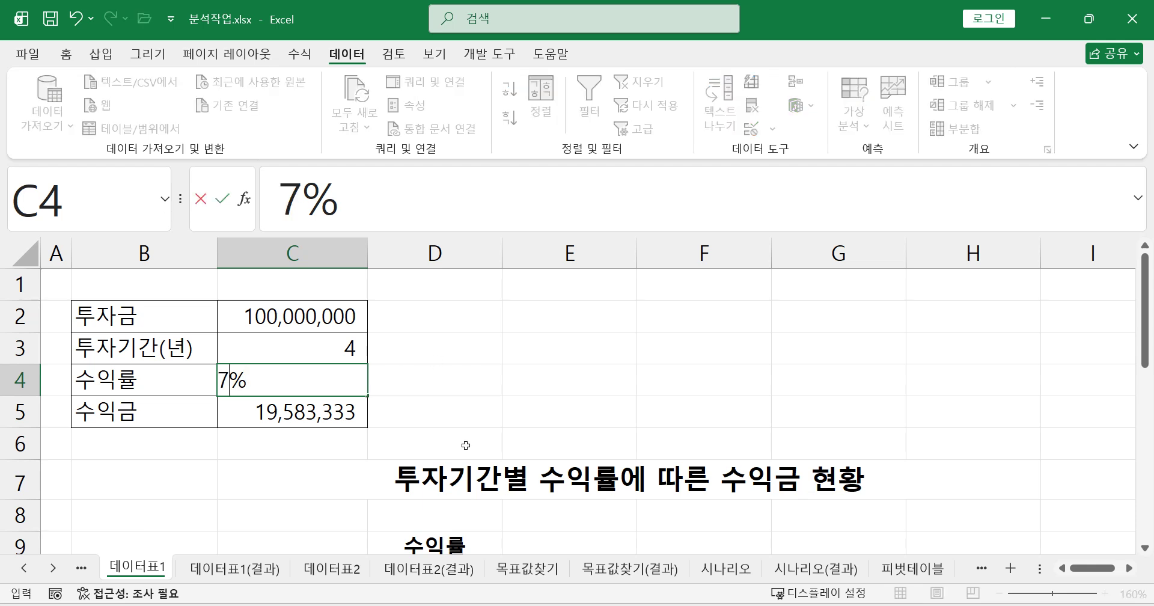
{"action": "key", "text": "Return"}
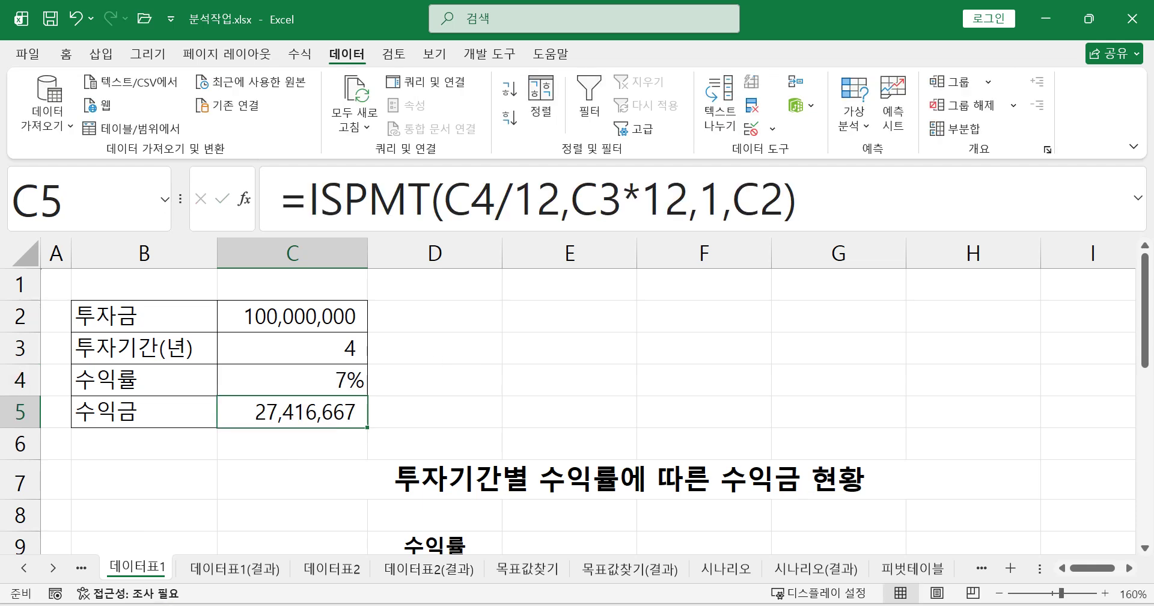
Step: Check the period, rate and profit cells C3:C5, and undo both test changes
{"action": "left_click", "coordinate": [316, 353]}
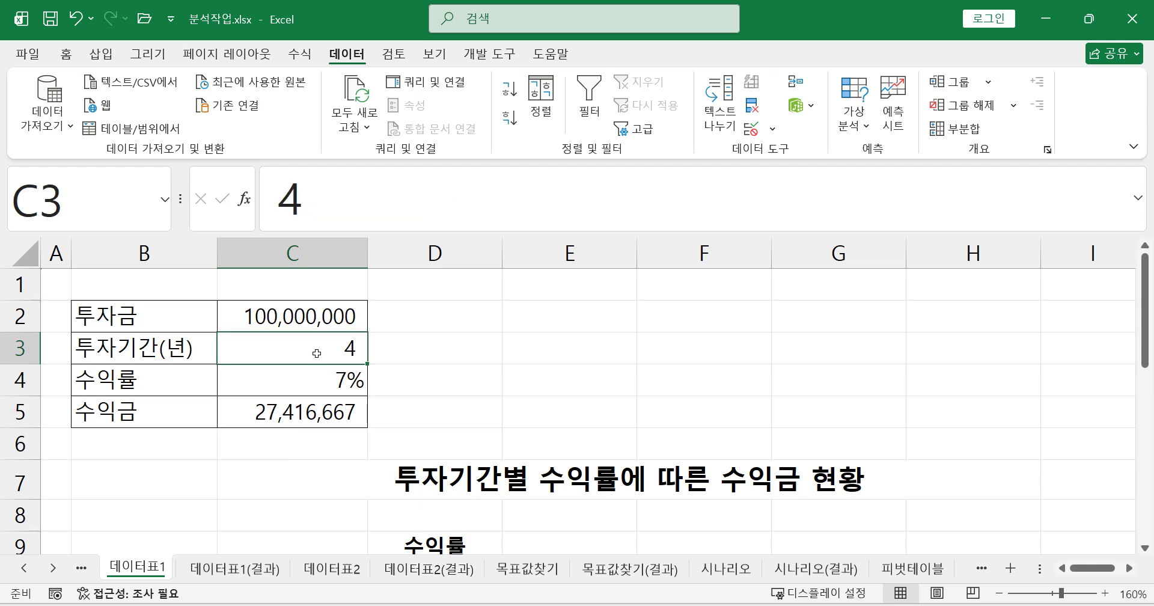
{"action": "left_click", "coordinate": [318, 376]}
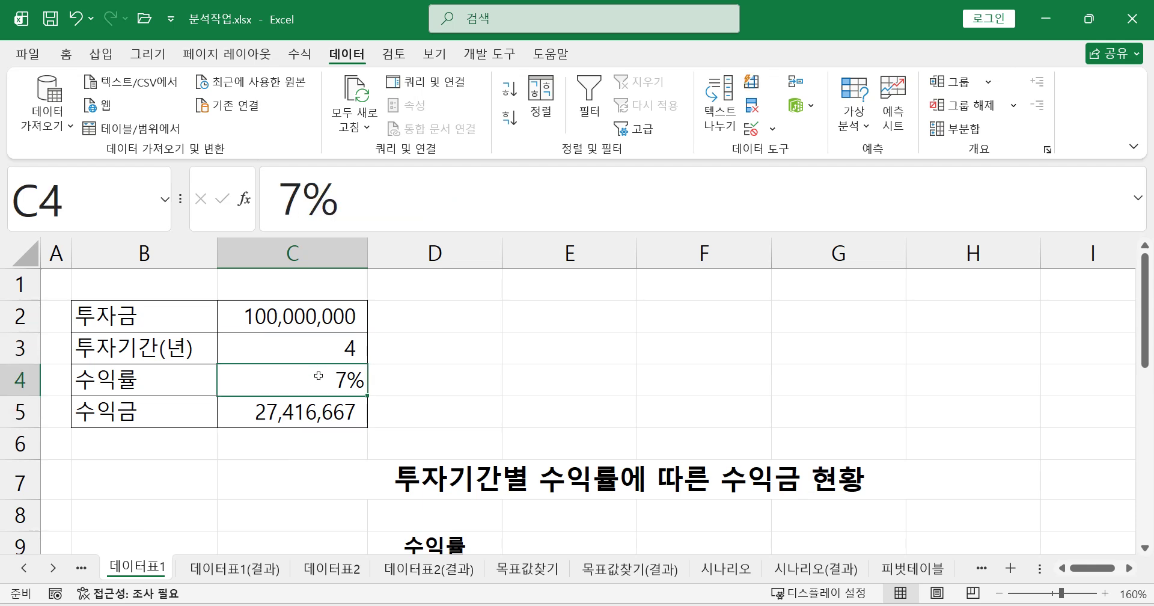
{"action": "left_click", "coordinate": [325, 419]}
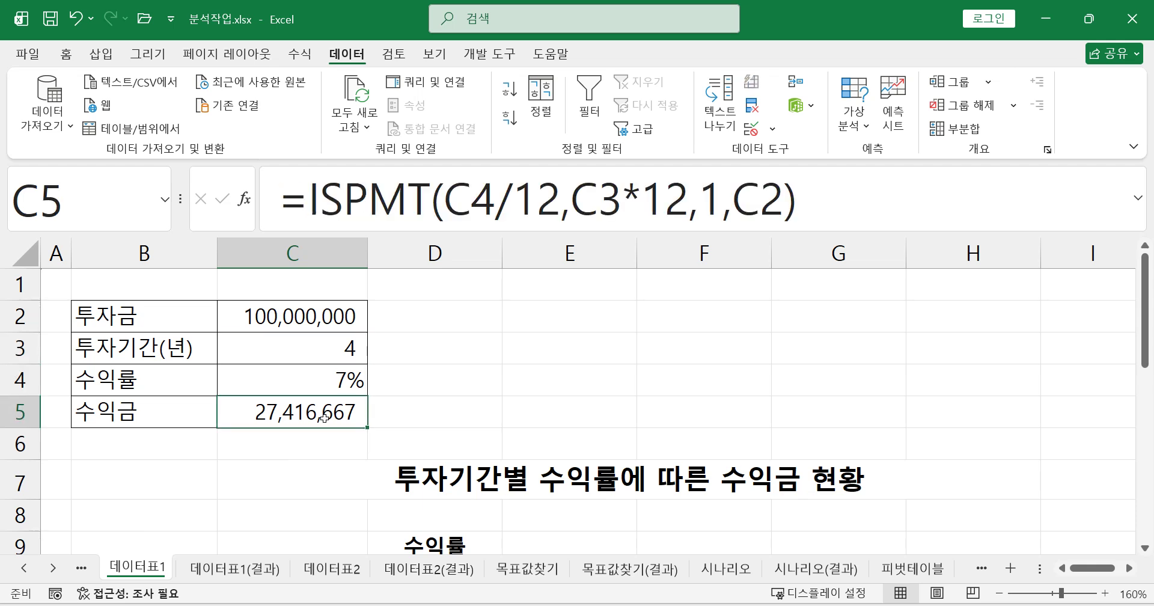
{"action": "left_click", "coordinate": [75, 19]}
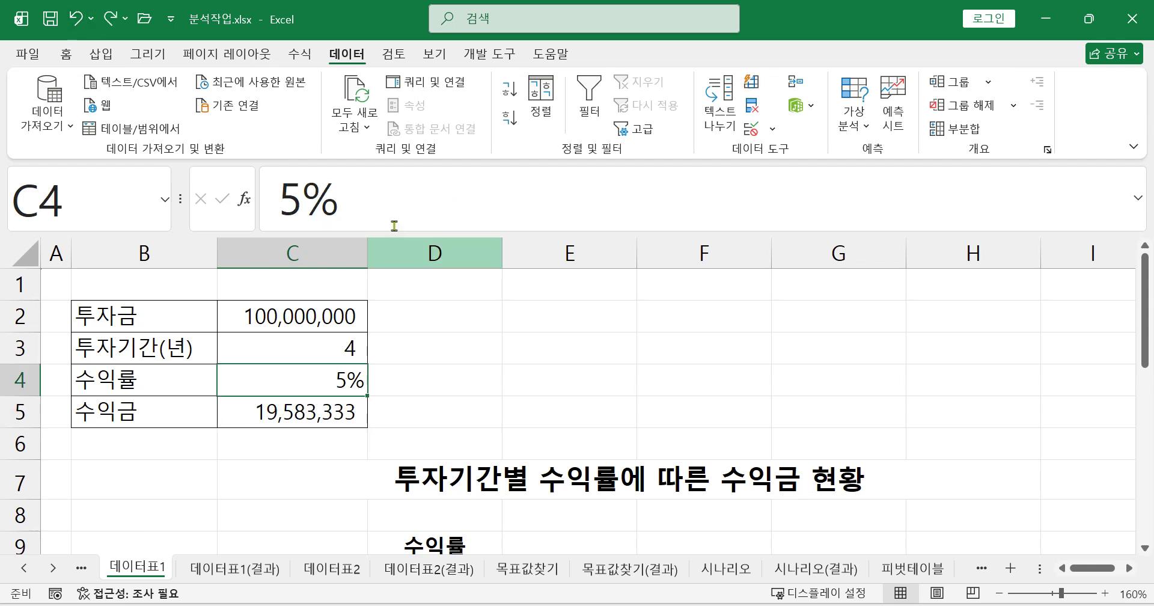
{"action": "left_click", "coordinate": [75, 18]}
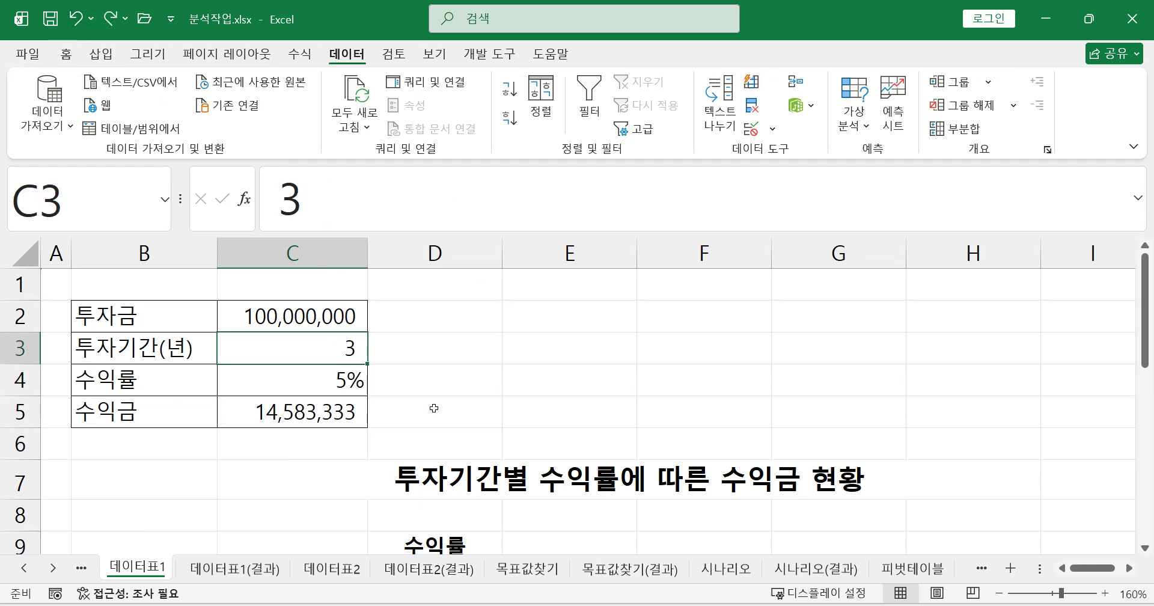
Step: Compare the rate in C4 and the profit formula in C5 with the profit rates heading the table in row 10
{"action": "scroll", "coordinate": [434, 407], "scroll_direction": "down", "scroll_amount": 2}
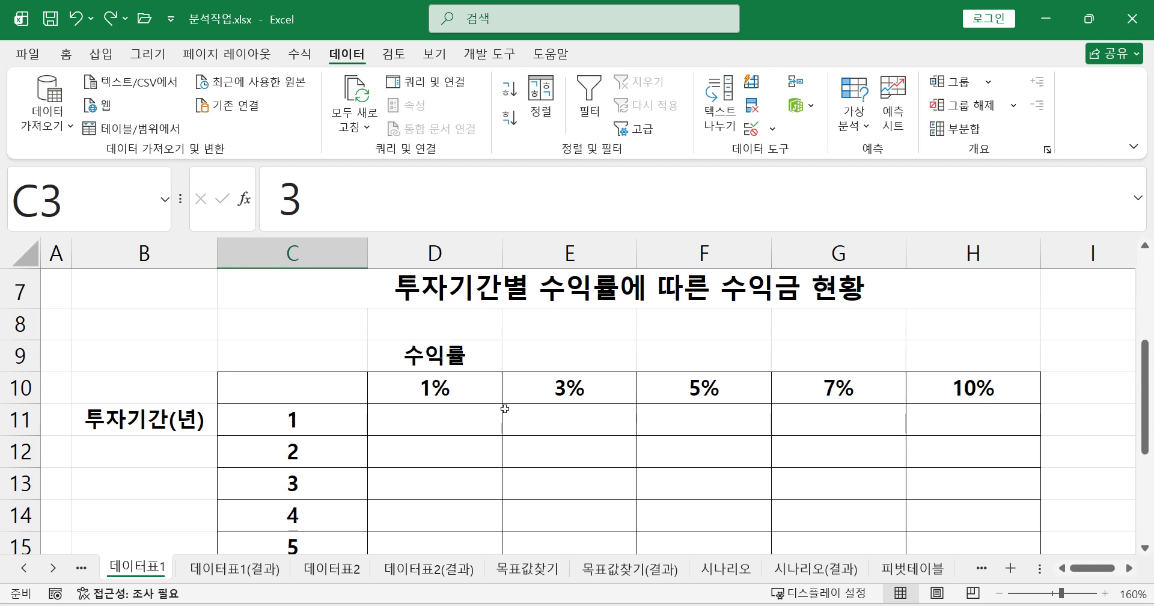
{"action": "scroll", "coordinate": [510, 411], "scroll_direction": "up", "scroll_amount": 2}
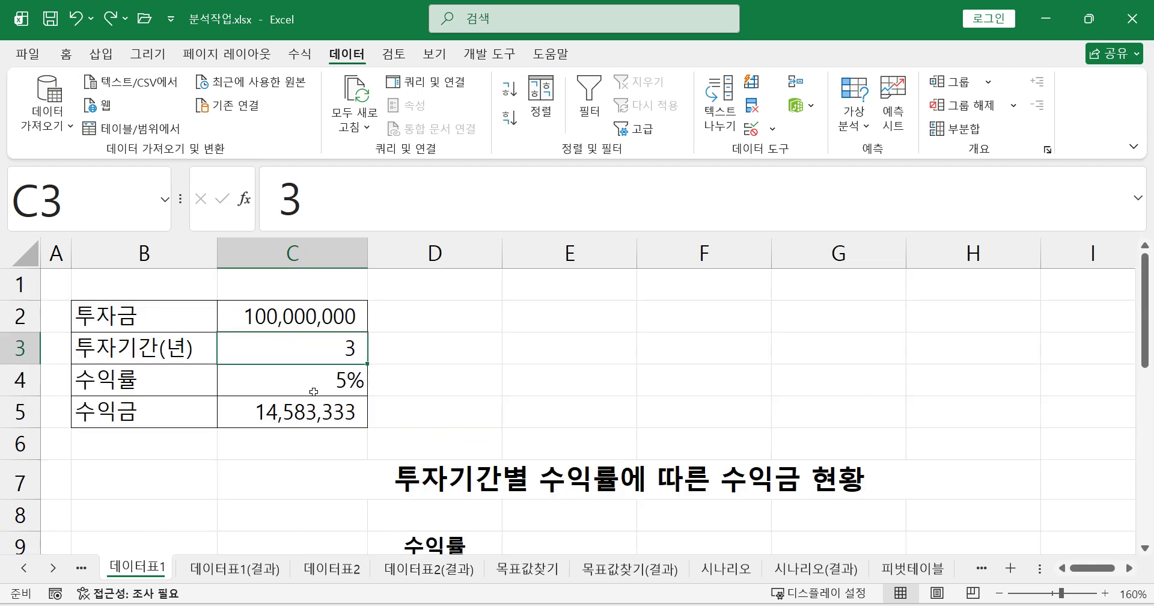
{"action": "left_click", "coordinate": [344, 385]}
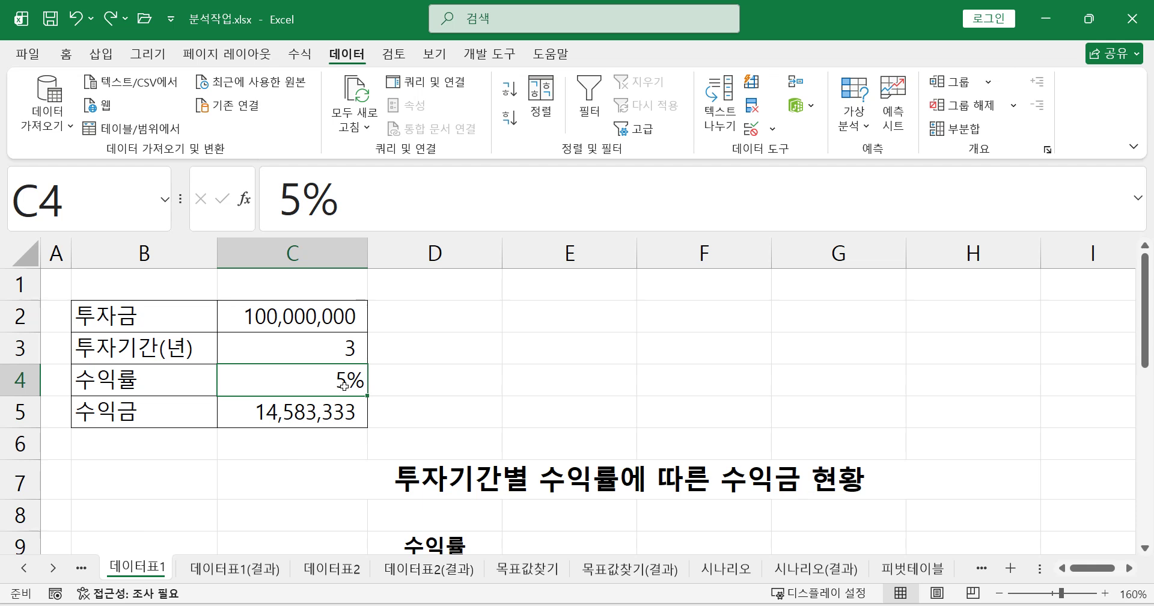
{"action": "left_click", "coordinate": [307, 417]}
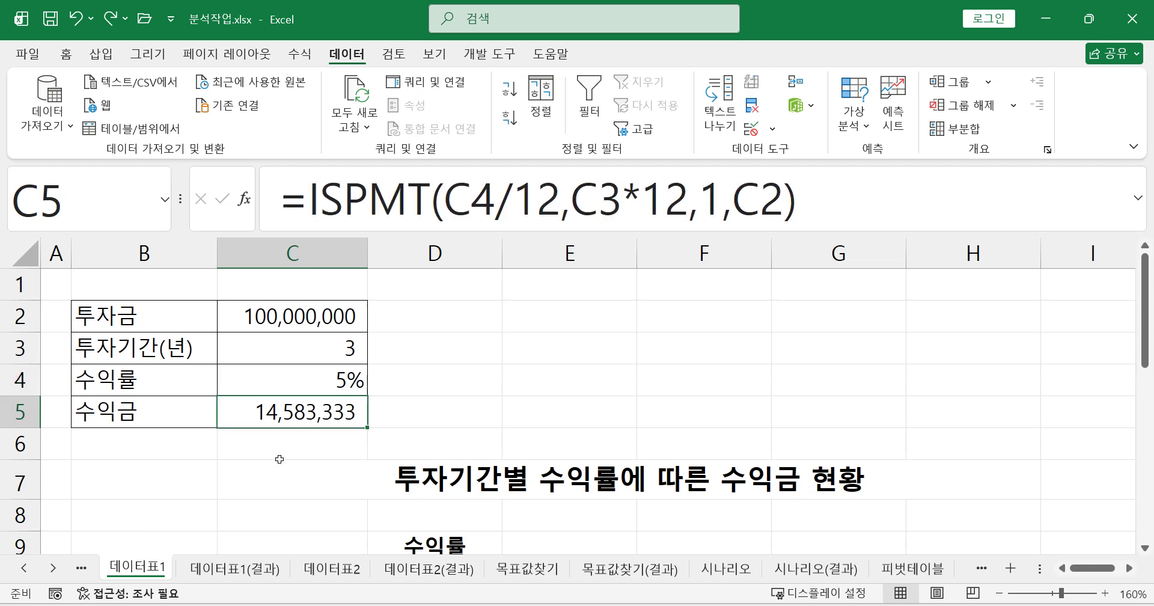
{"action": "scroll", "coordinate": [775, 419], "scroll_direction": "down", "scroll_amount": 2}
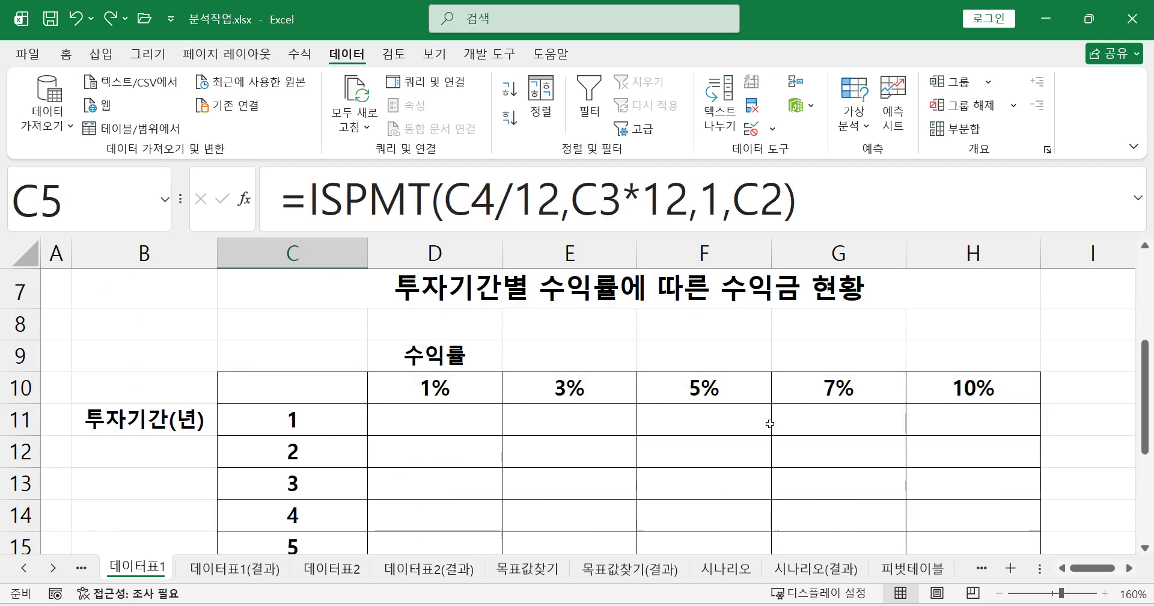
{"action": "left_click", "coordinate": [450, 395]}
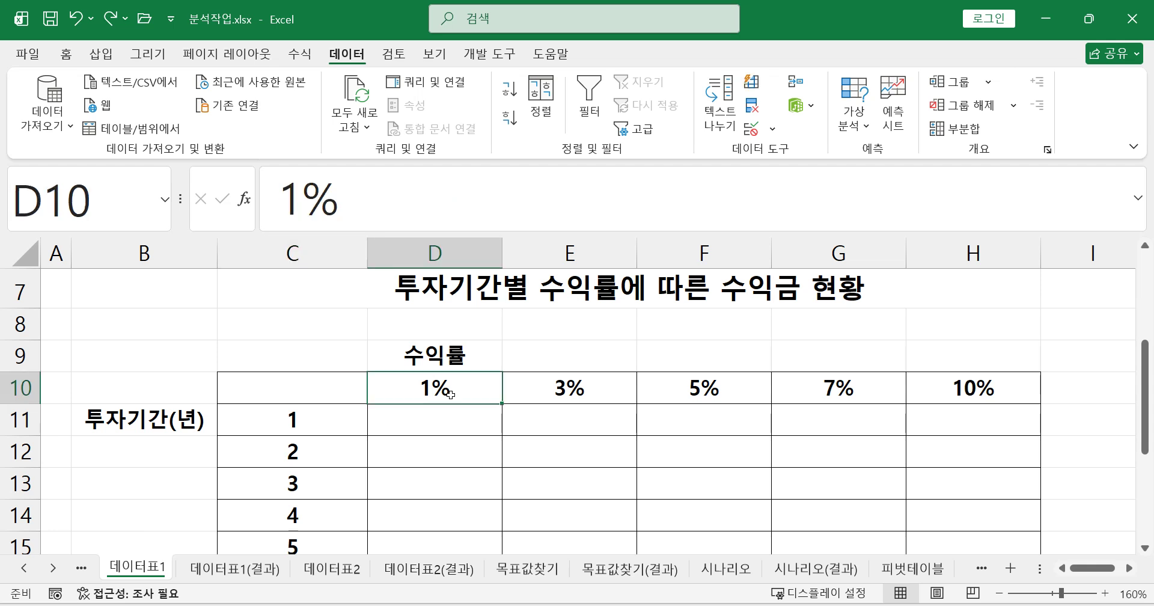
{"action": "left_click", "coordinate": [561, 384]}
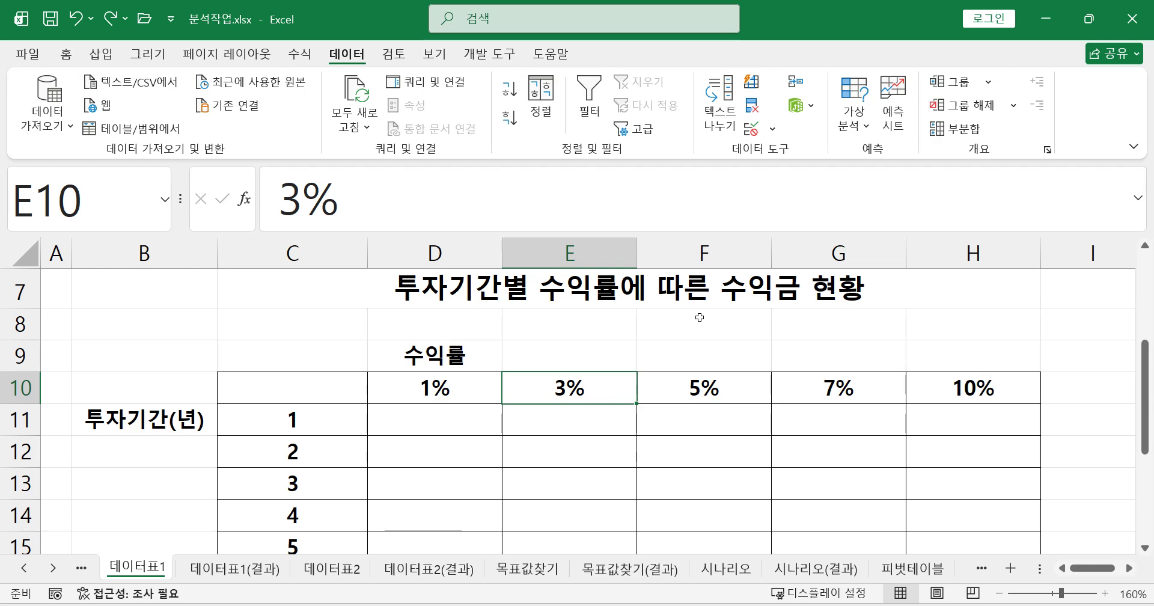
Step: Compare the investment period in C3 with the periods listed from C11 down, and review the rate headings in D10:H10
{"action": "scroll", "coordinate": [424, 336], "scroll_direction": "up", "scroll_amount": 2}
{"action": "left_click", "coordinate": [349, 342]}
{"action": "scroll", "coordinate": [385, 385], "scroll_direction": "down", "scroll_amount": 3}
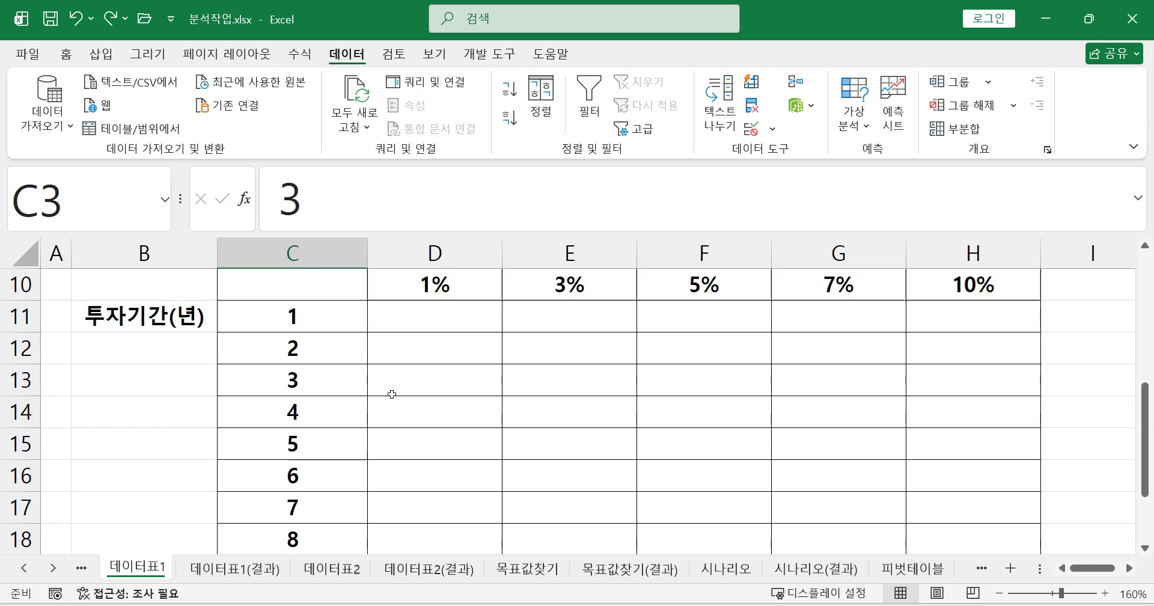
{"action": "left_click", "coordinate": [334, 318]}
{"action": "left_click", "coordinate": [344, 351]}
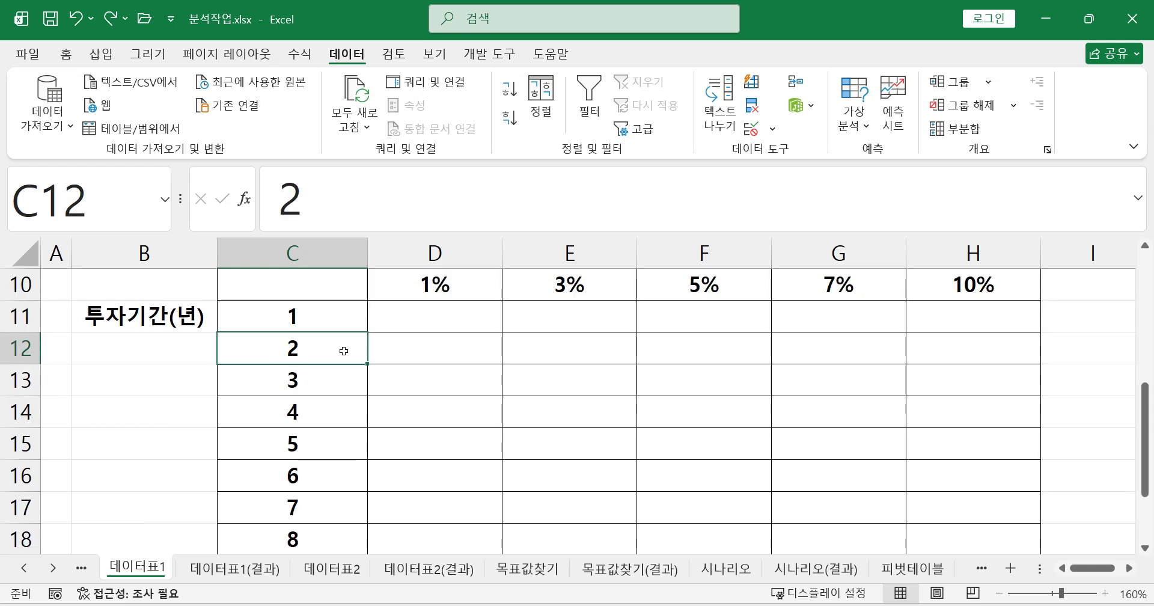
{"action": "scroll", "coordinate": [474, 393], "scroll_direction": "up", "scroll_amount": 1}
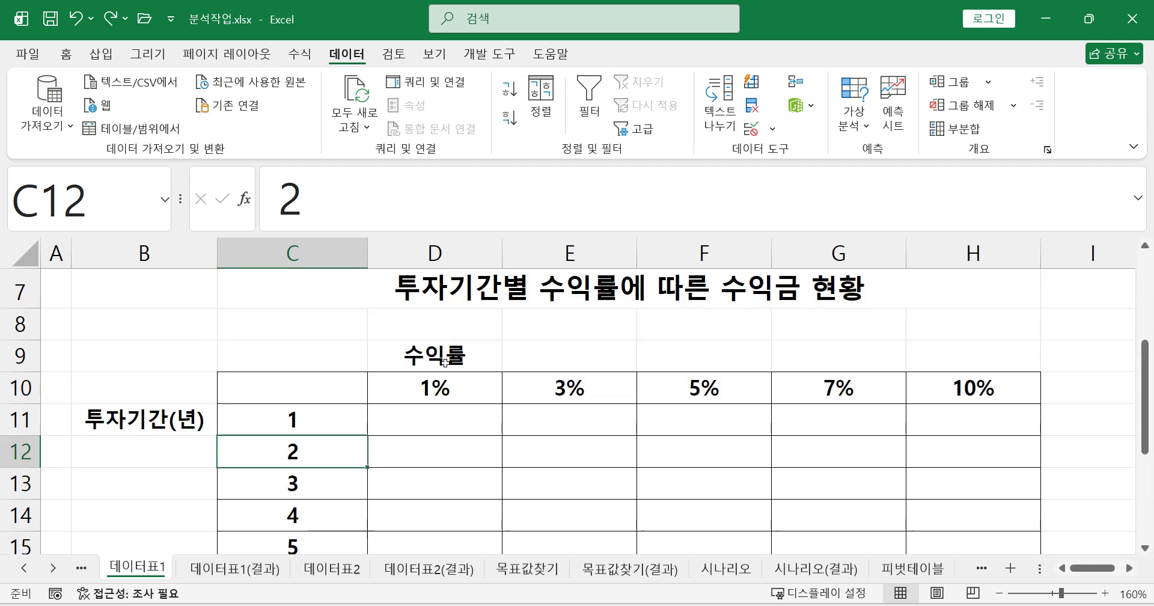
{"action": "left_click_drag", "start_coordinate": [420, 388], "coordinate": [955, 394]}
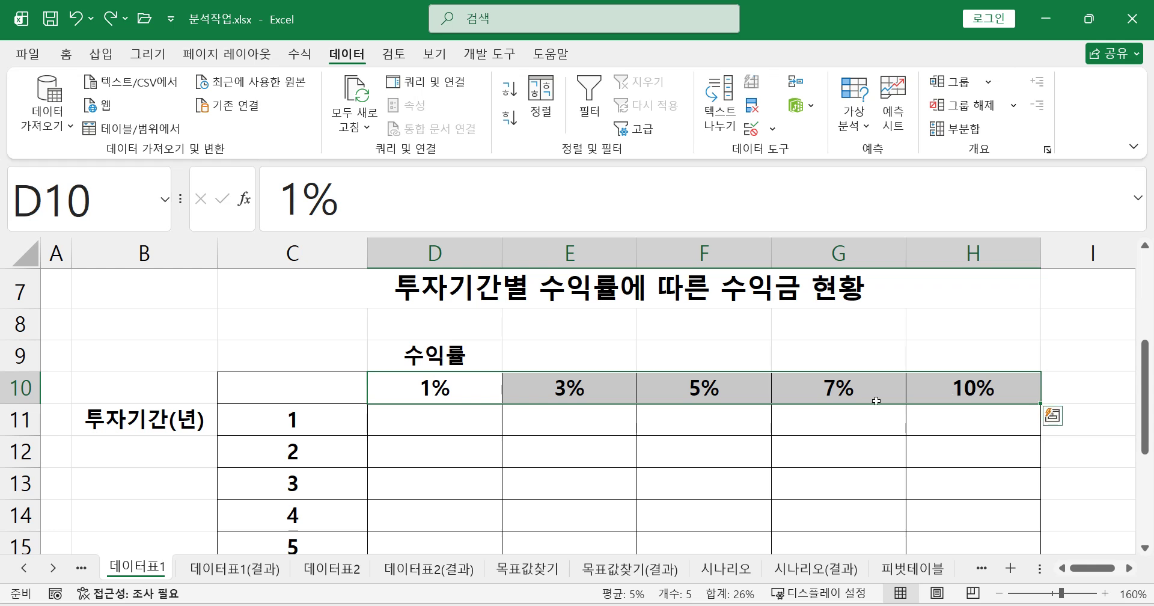
{"action": "left_click", "coordinate": [300, 425]}
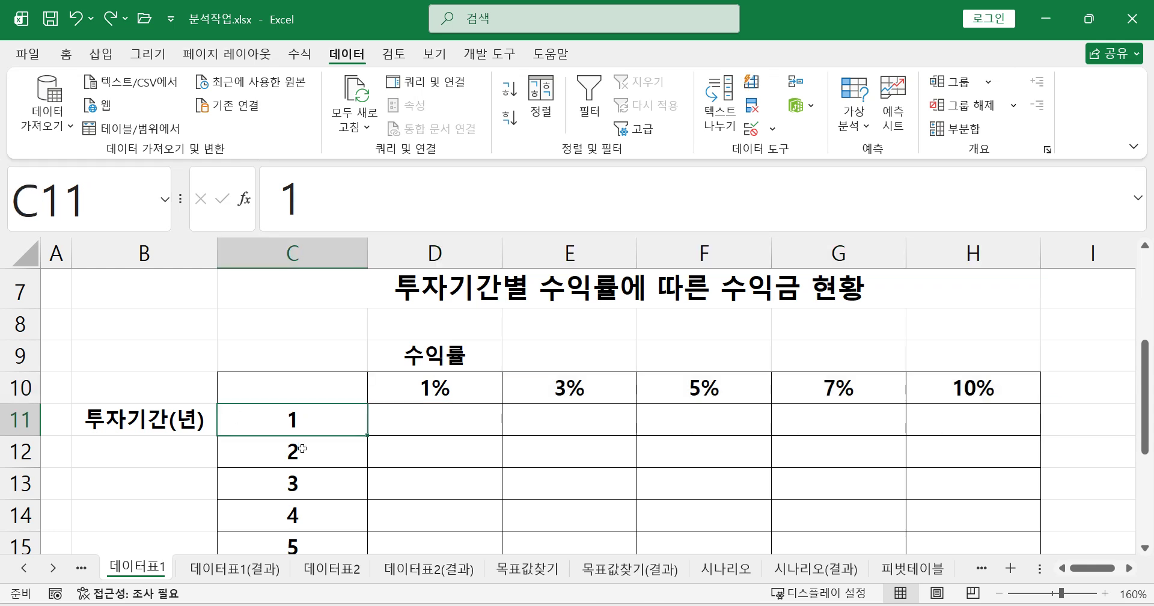
Step: Review the investment periods from C11 down and compare the empty table with the profit formula in C5
{"action": "left_click_drag", "start_coordinate": [310, 424], "coordinate": [367, 478]}
{"action": "scroll", "coordinate": [340, 463], "scroll_direction": "up", "scroll_amount": 2}
{"action": "scroll", "coordinate": [324, 424], "scroll_direction": "up", "scroll_amount": 2}
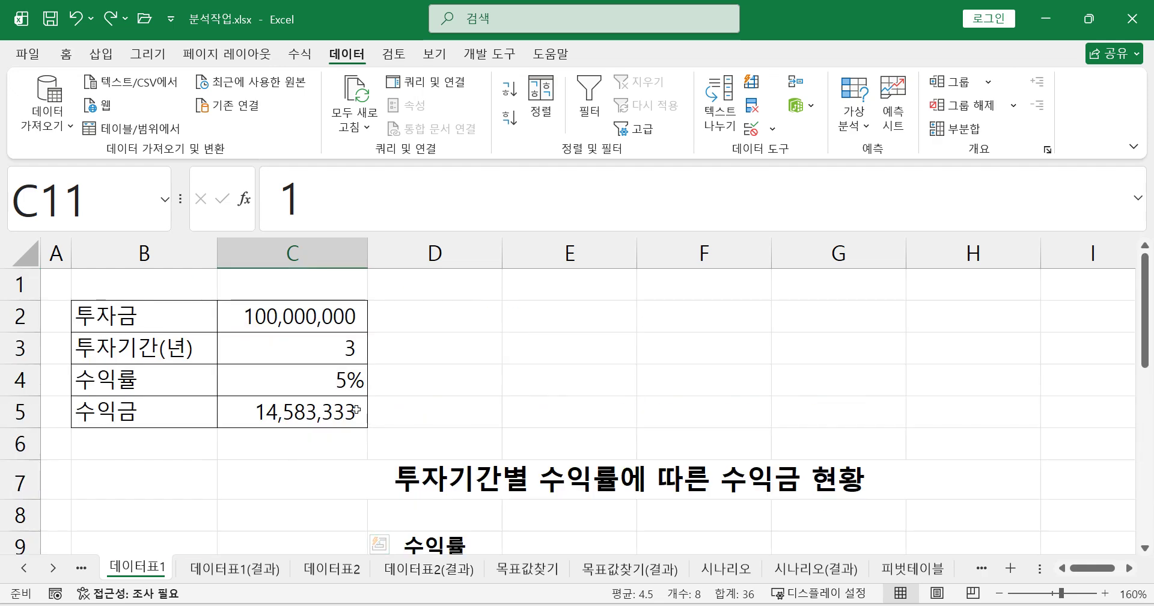
{"action": "left_click", "coordinate": [334, 414]}
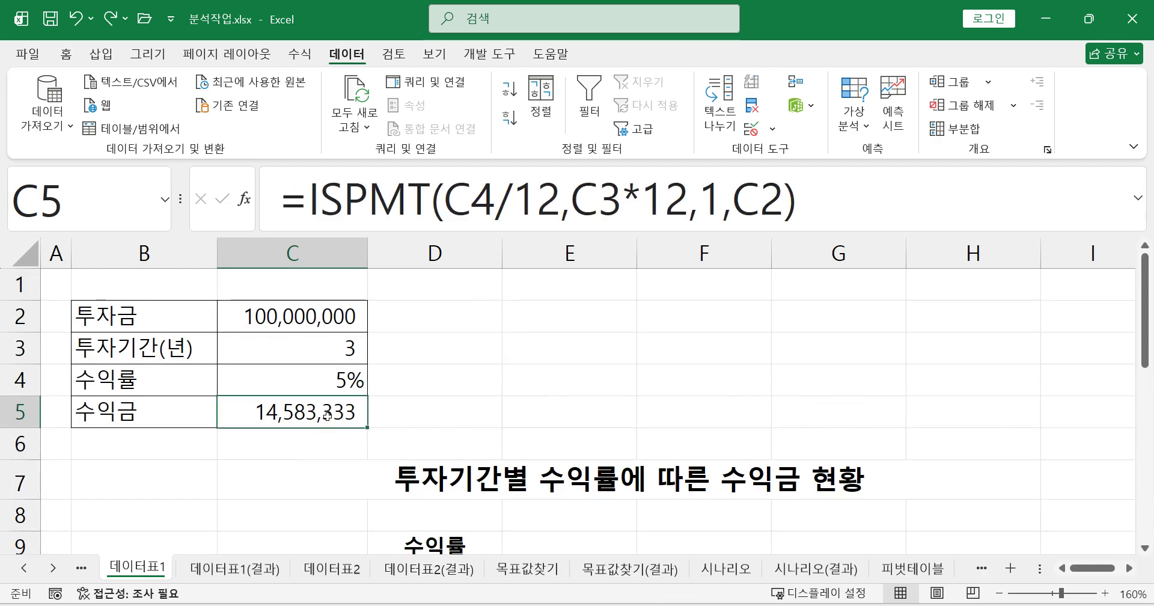
{"action": "scroll", "coordinate": [415, 457], "scroll_direction": "down", "scroll_amount": 3}
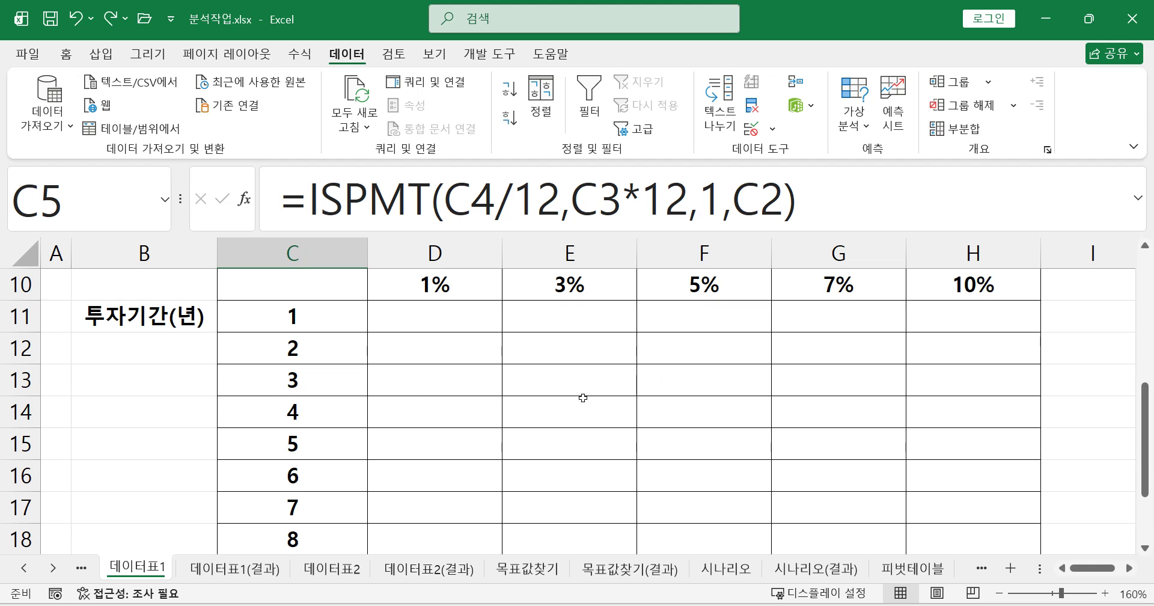
{"action": "scroll", "coordinate": [583, 398], "scroll_direction": "up", "scroll_amount": 3}
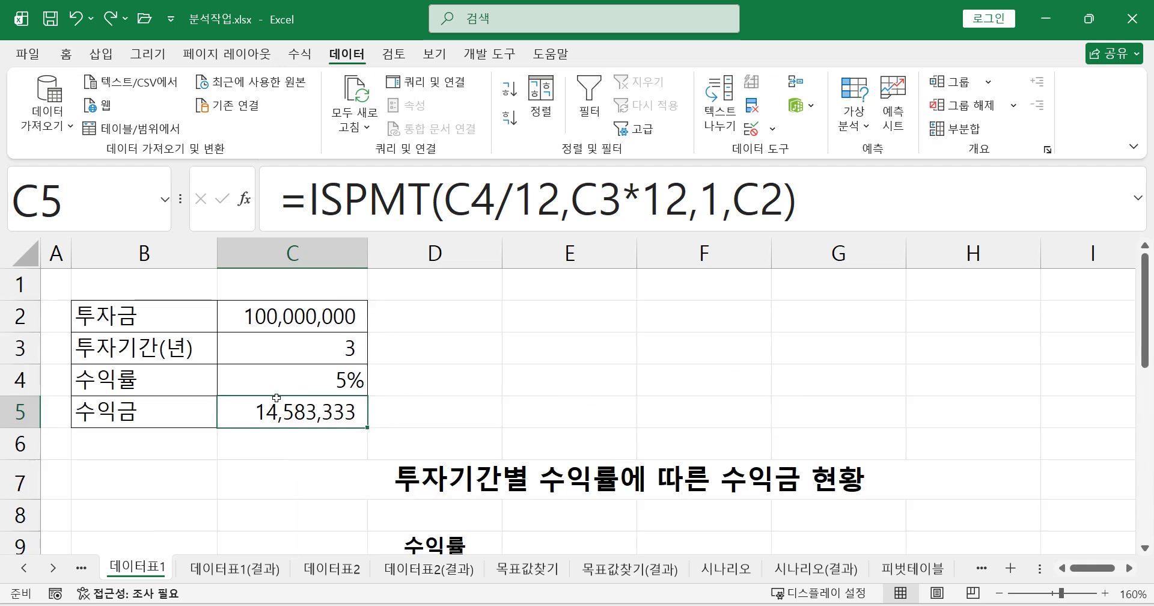
{"action": "scroll", "coordinate": [483, 479], "scroll_direction": "down", "scroll_amount": 2}
{"action": "scroll", "coordinate": [445, 462], "scroll_direction": "up", "scroll_amount": 2}
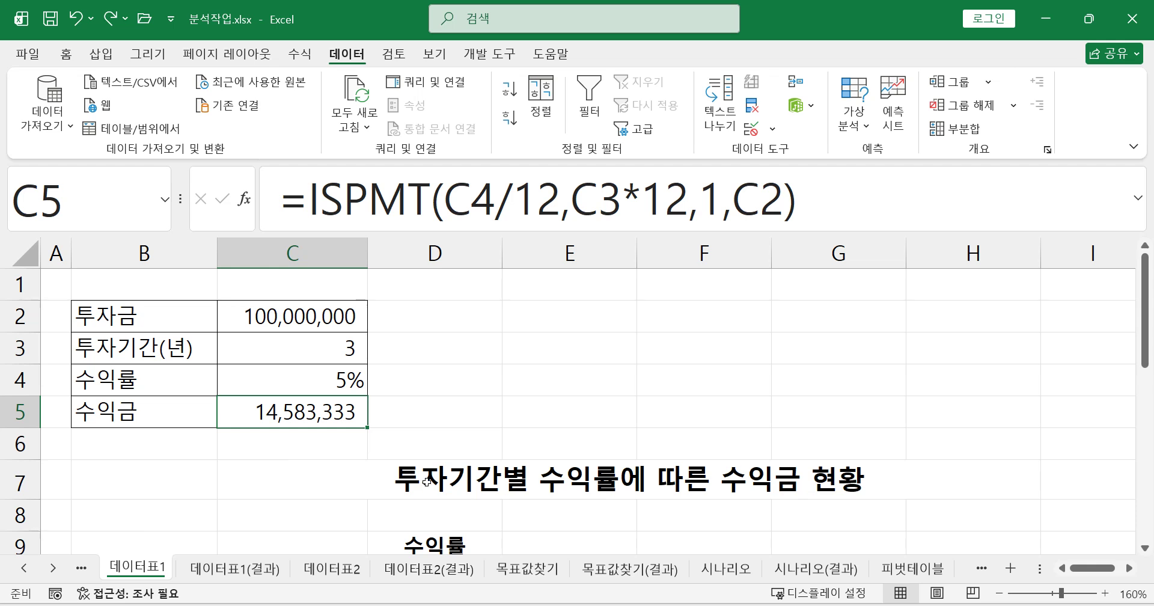
Step: Link the table's corner cell C10 to the profit formula with =C5 and compare the two cells' formulas
{"action": "scroll", "coordinate": [490, 468], "scroll_direction": "down", "scroll_amount": 1}
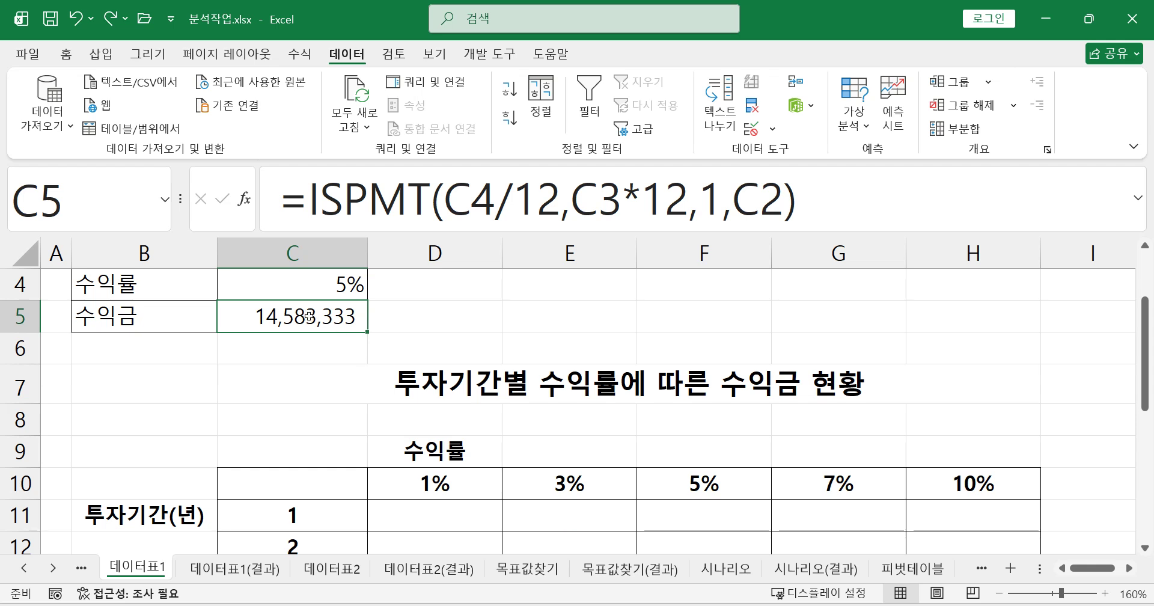
{"action": "left_click", "coordinate": [331, 487]}
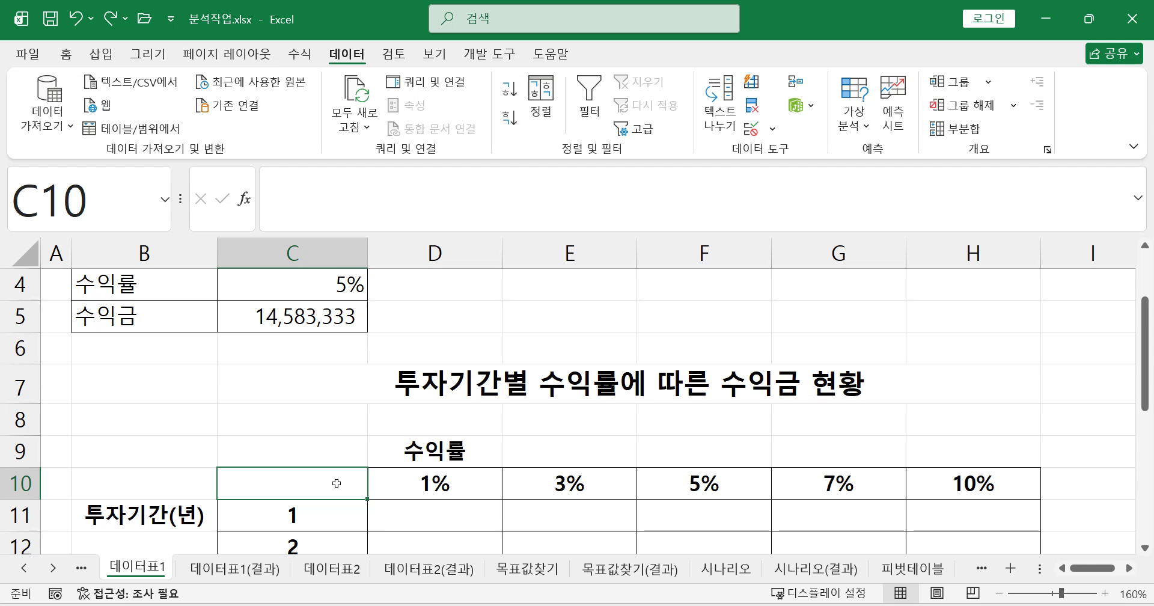
{"action": "type", "text": "="}
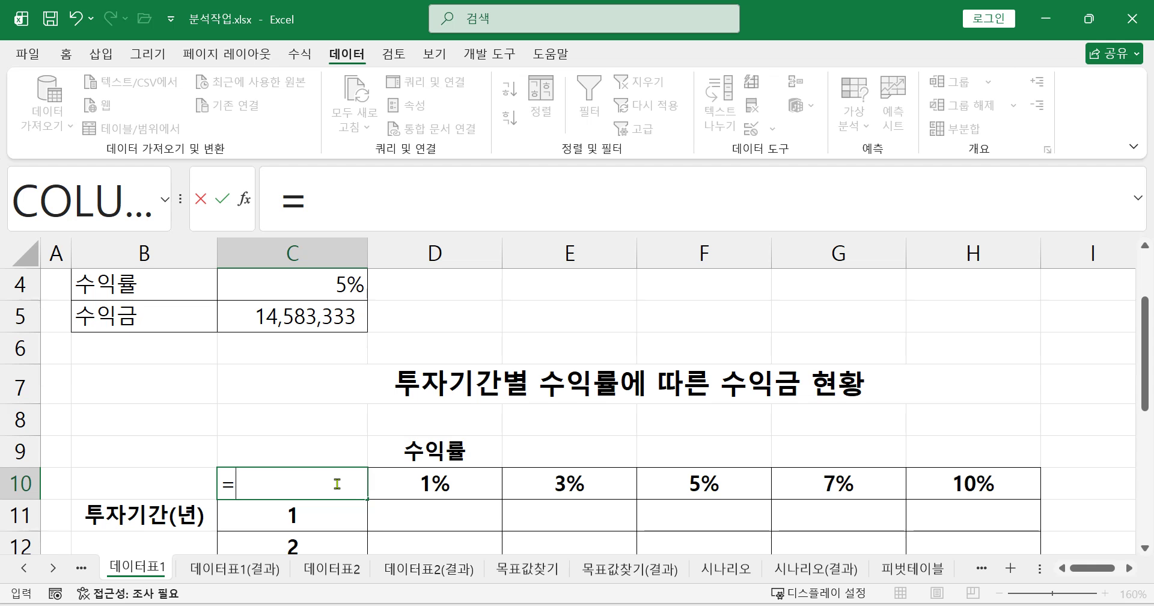
{"action": "left_click", "coordinate": [276, 313]}
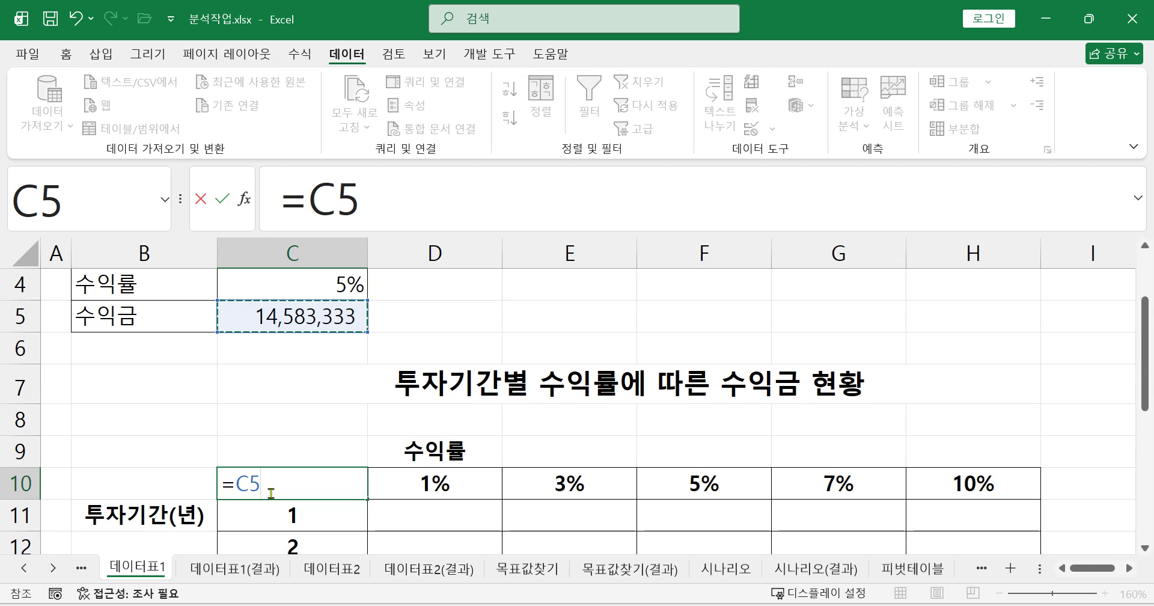
{"action": "key", "text": "Return"}
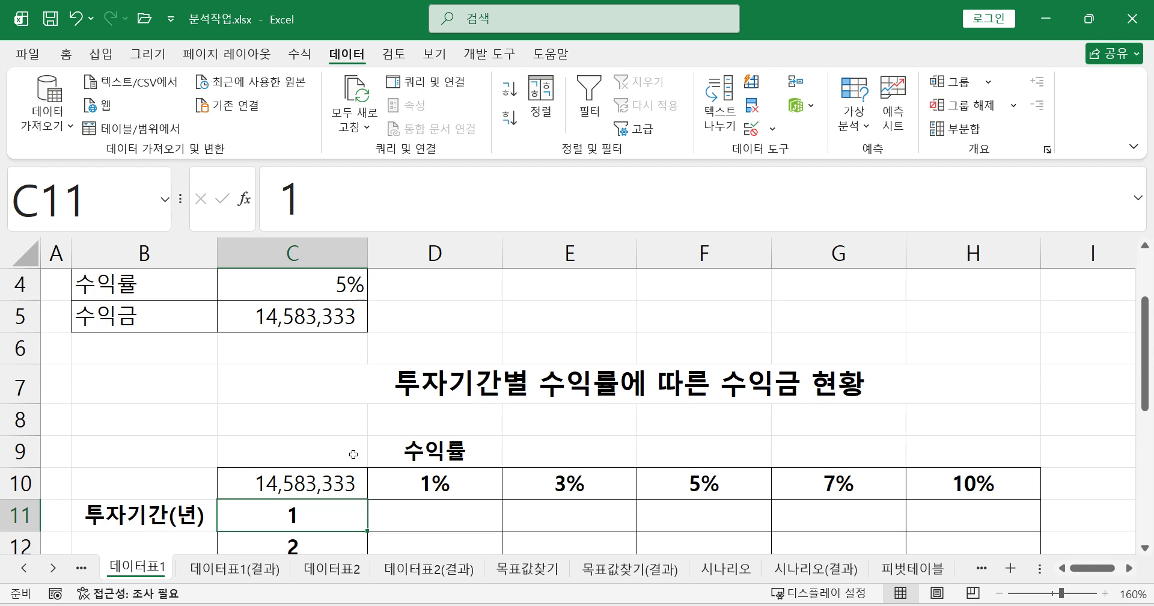
{"action": "left_click", "coordinate": [329, 489]}
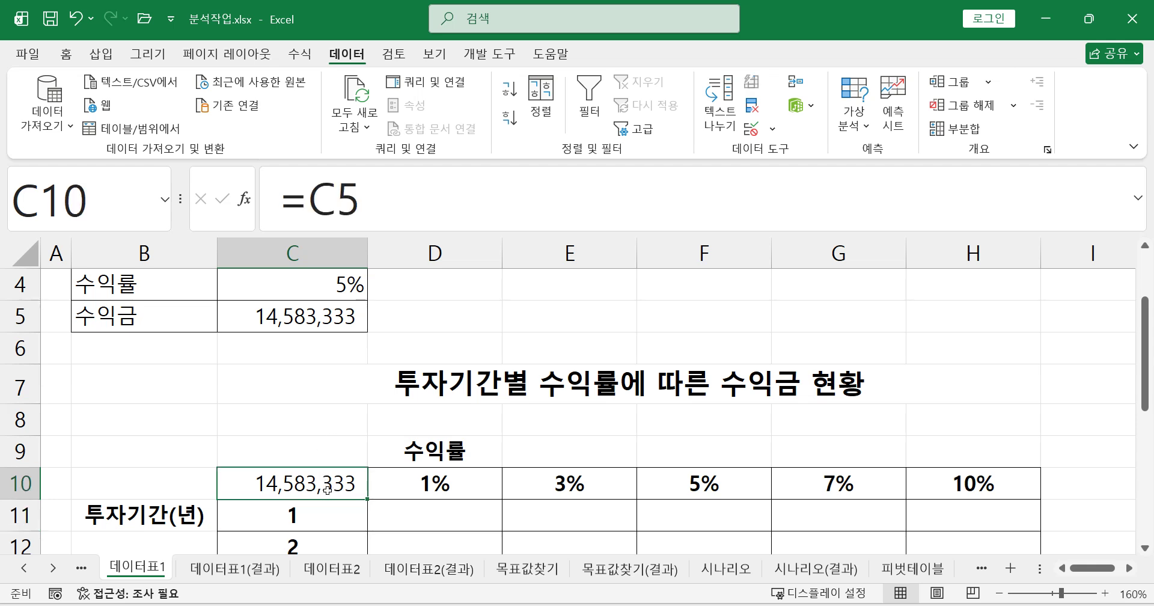
{"action": "left_click", "coordinate": [306, 323]}
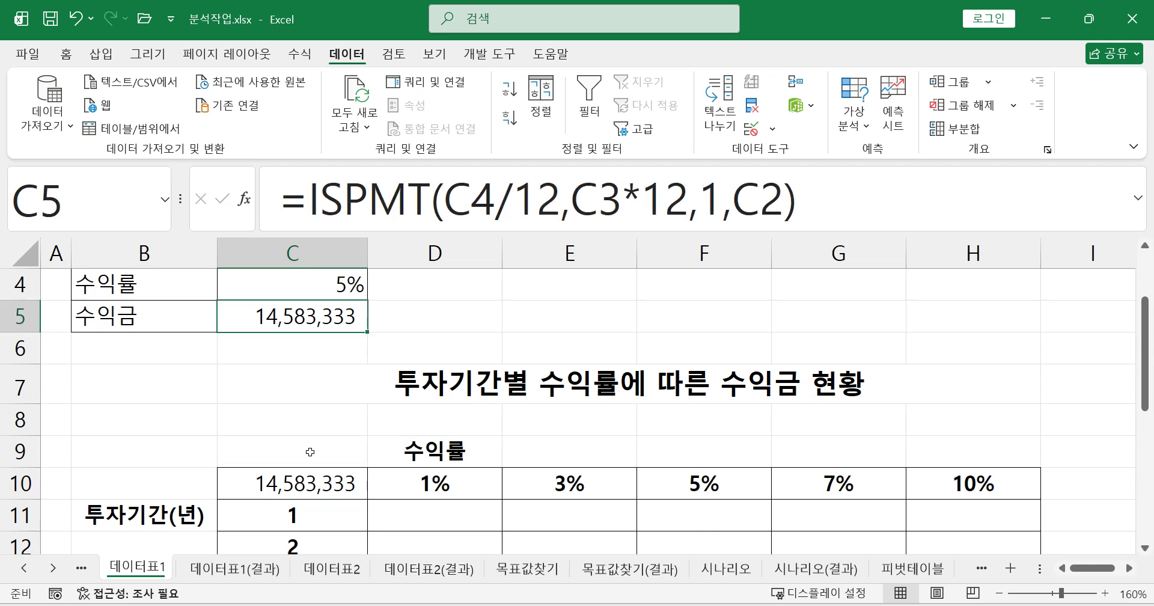
{"action": "left_click", "coordinate": [314, 488]}
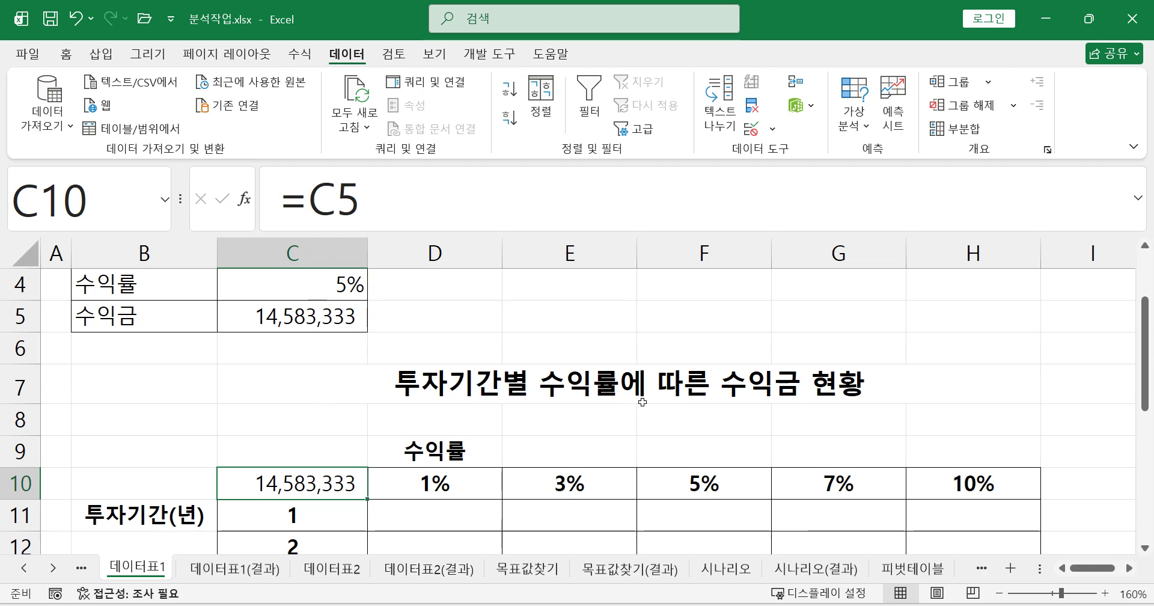
Step: Select the whole table range C10:H20 and open the what-if analysis Data Table settings for it
{"action": "scroll", "coordinate": [642, 402], "scroll_direction": "down", "scroll_amount": 2, "text": "ctrl"}
{"action": "scroll", "coordinate": [598, 422], "scroll_direction": "down", "scroll_amount": 1}
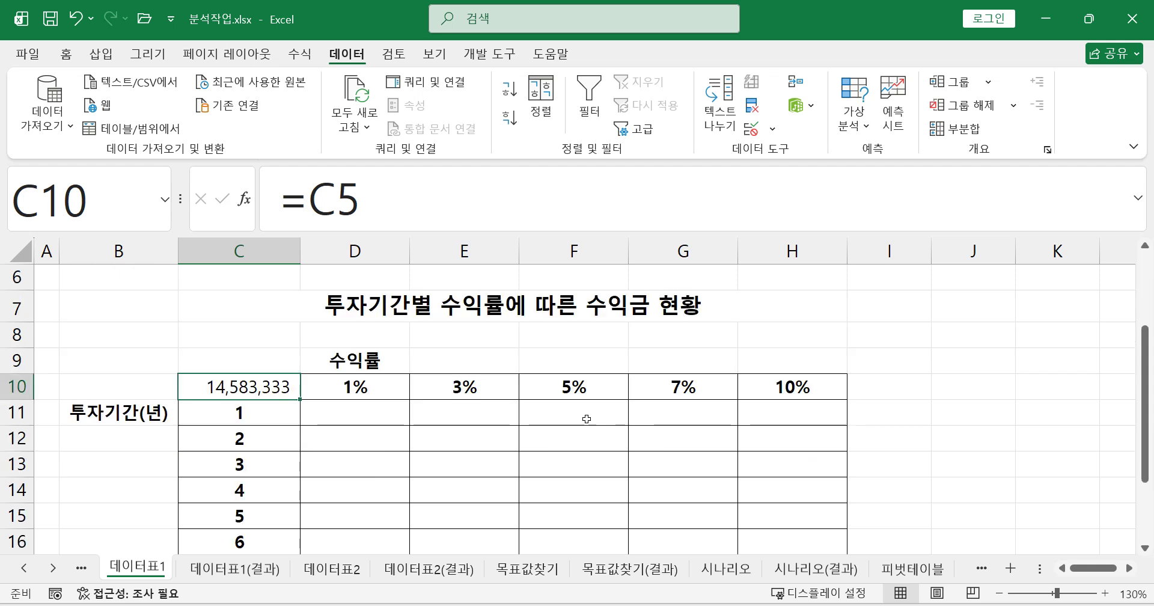
{"action": "scroll", "coordinate": [586, 419], "scroll_direction": "down", "scroll_amount": 1}
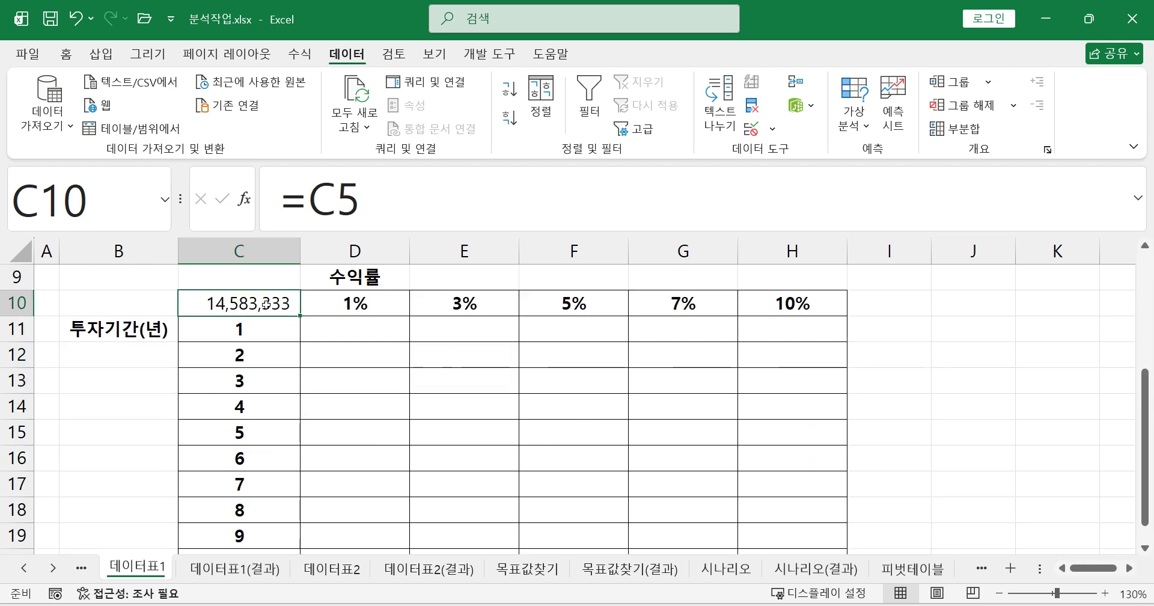
{"action": "left_click_drag", "start_coordinate": [265, 304], "coordinate": [760, 500]}
{"action": "scroll", "coordinate": [761, 500], "scroll_direction": "up", "scroll_amount": 1}
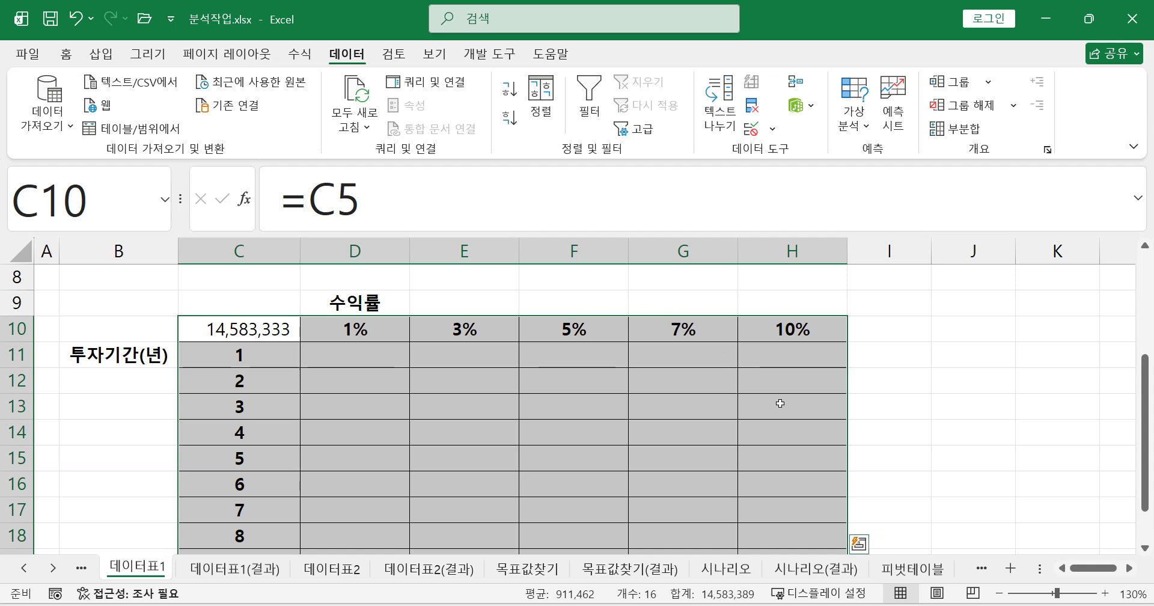
{"action": "scroll", "coordinate": [781, 403], "scroll_direction": "down", "scroll_amount": 2}
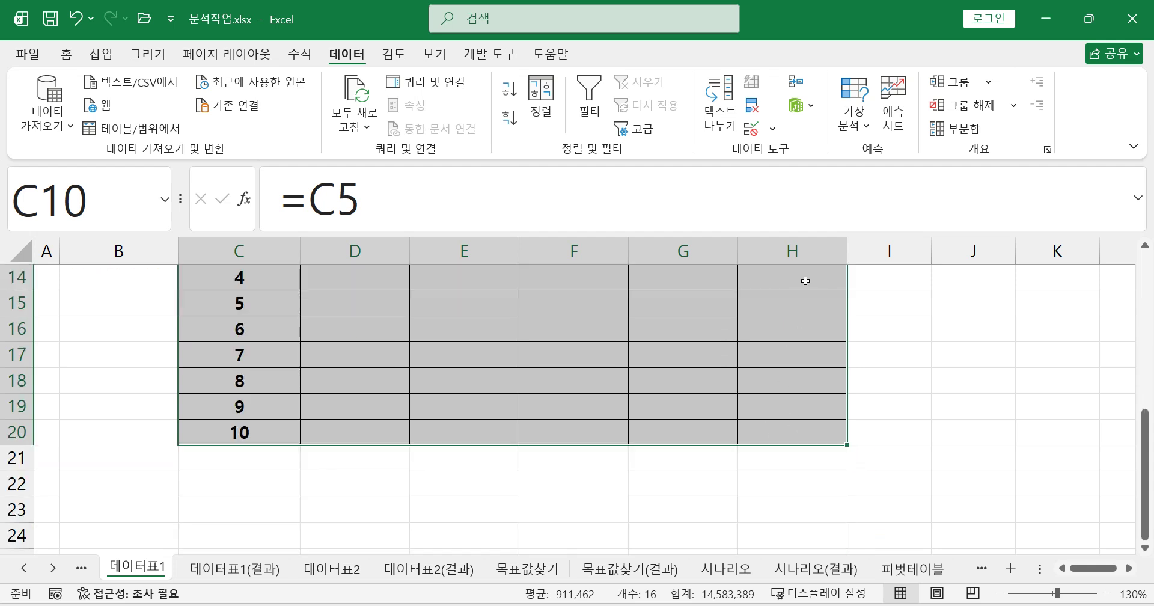
{"action": "scroll", "coordinate": [600, 460], "scroll_direction": "up", "scroll_amount": 2}
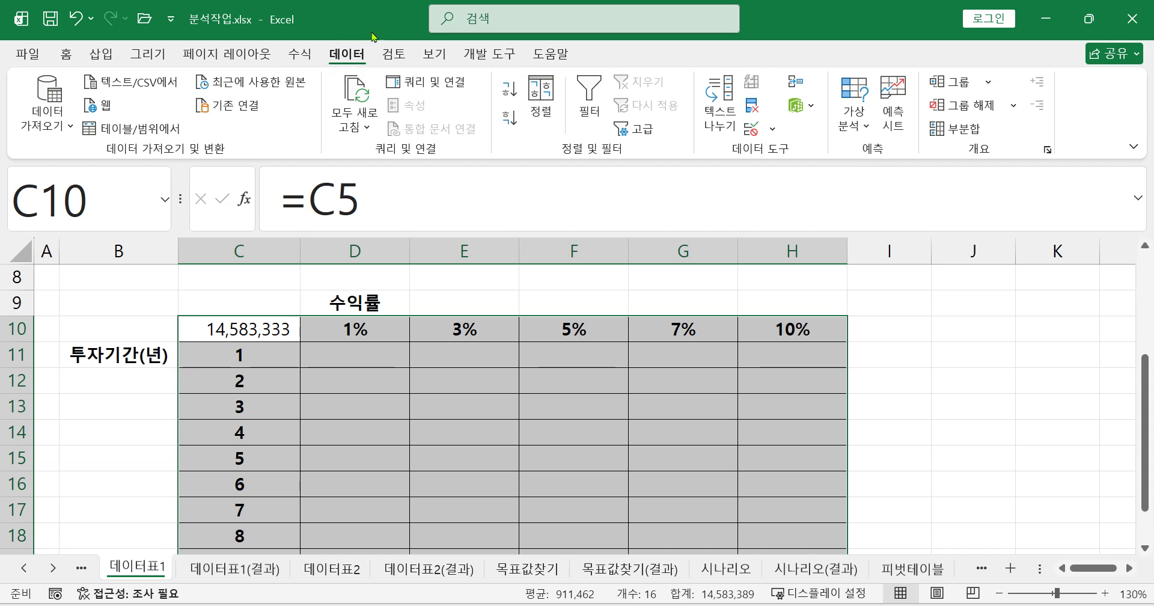
{"action": "left_click", "coordinate": [854, 130]}
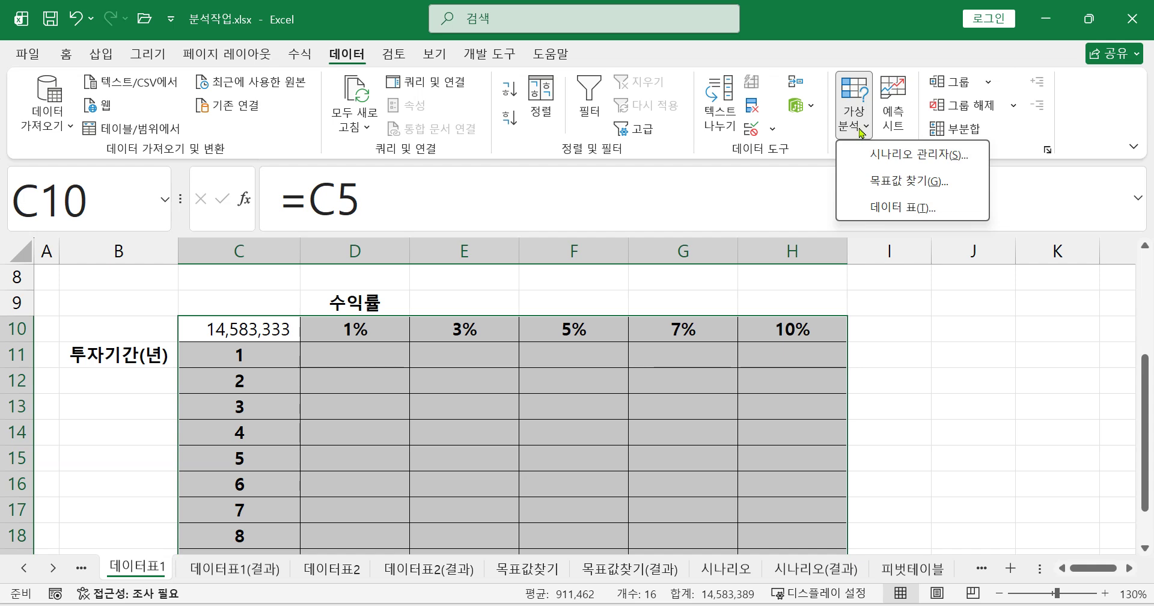
{"action": "left_click", "coordinate": [890, 207]}
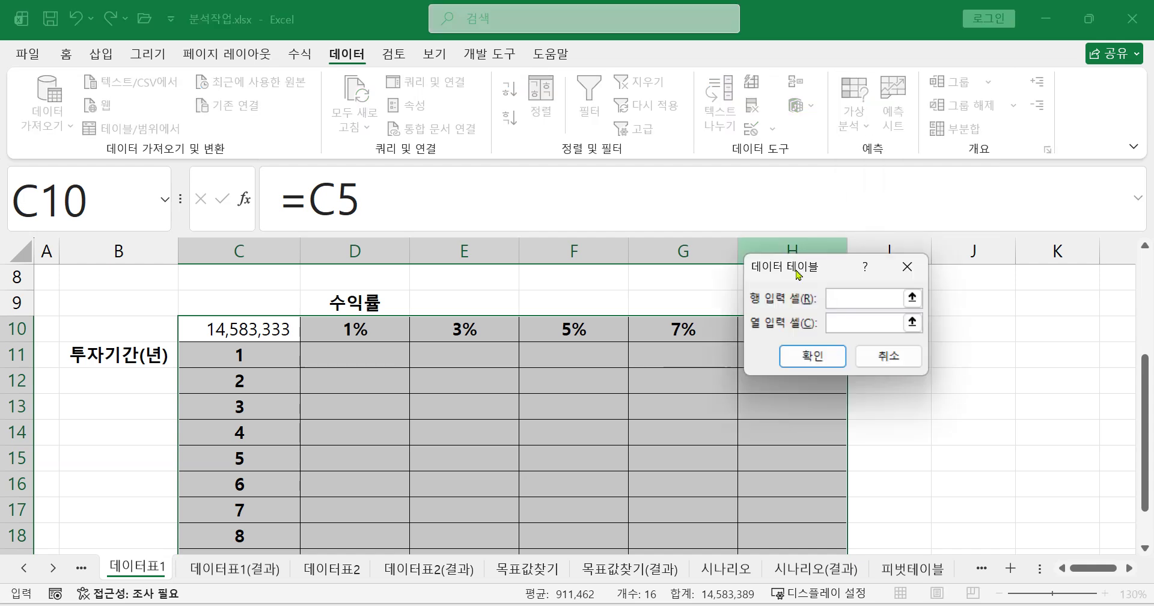
Step: Set the data table's row input cell to the profit rate in C4, moving the dialog clear of the source cells
{"action": "left_click_drag", "start_coordinate": [797, 269], "coordinate": [636, 247]}
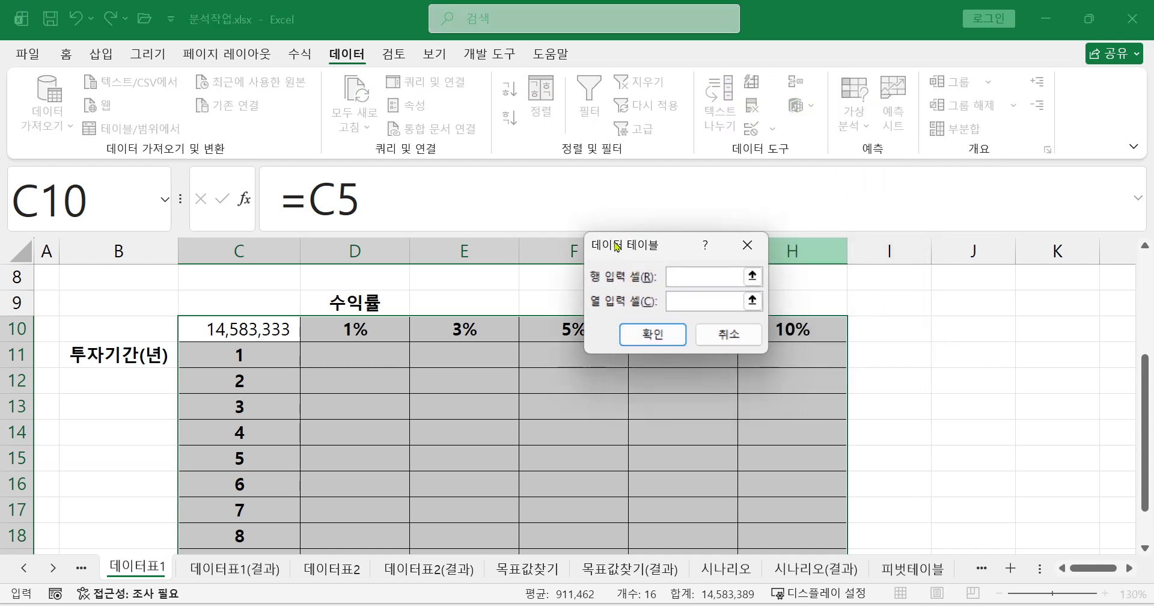
{"action": "left_click", "coordinate": [682, 301]}
{"action": "left_click_drag", "start_coordinate": [643, 248], "coordinate": [691, 357]}
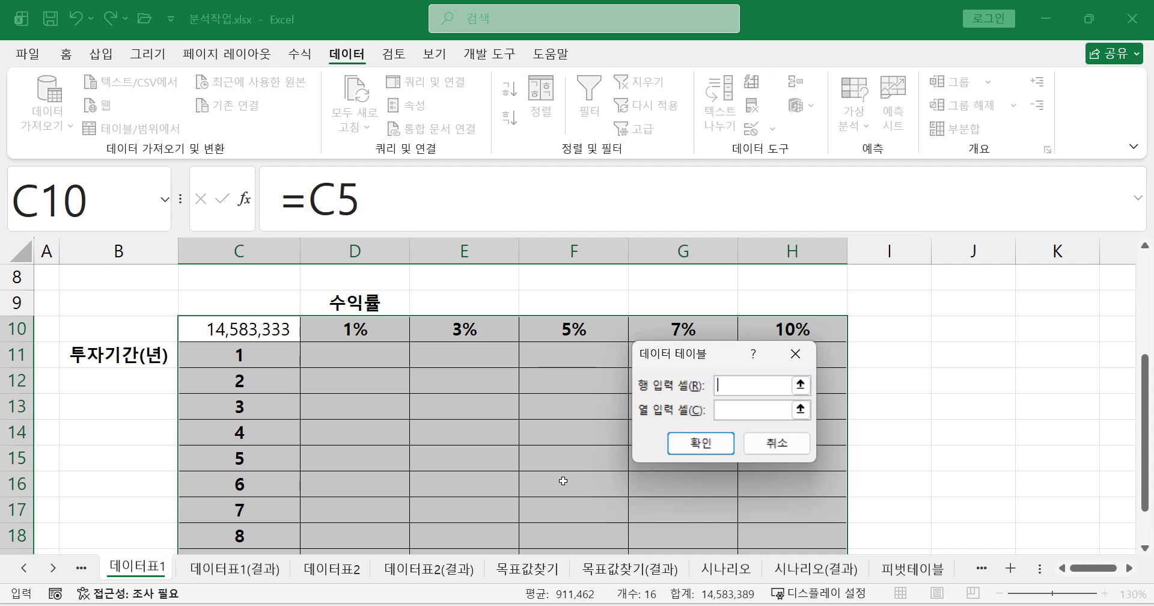
{"action": "scroll", "coordinate": [561, 479], "scroll_direction": "up", "scroll_amount": 2}
{"action": "left_click", "coordinate": [219, 329]}
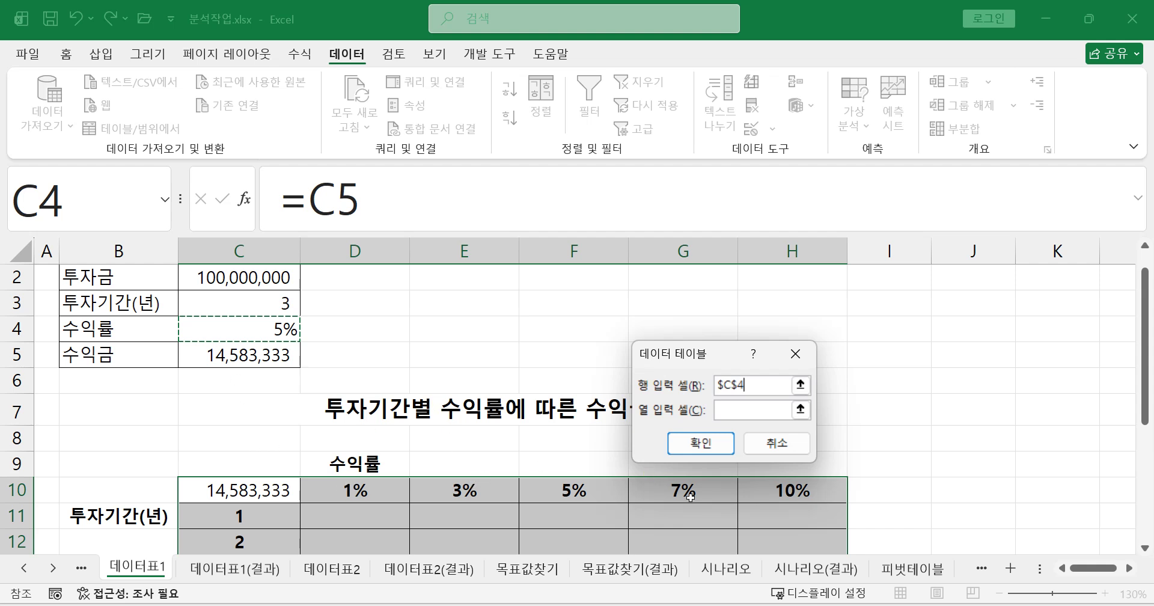
Step: Set the column input cell to the investment period in C3 and create the data table
{"action": "left_click", "coordinate": [771, 411]}
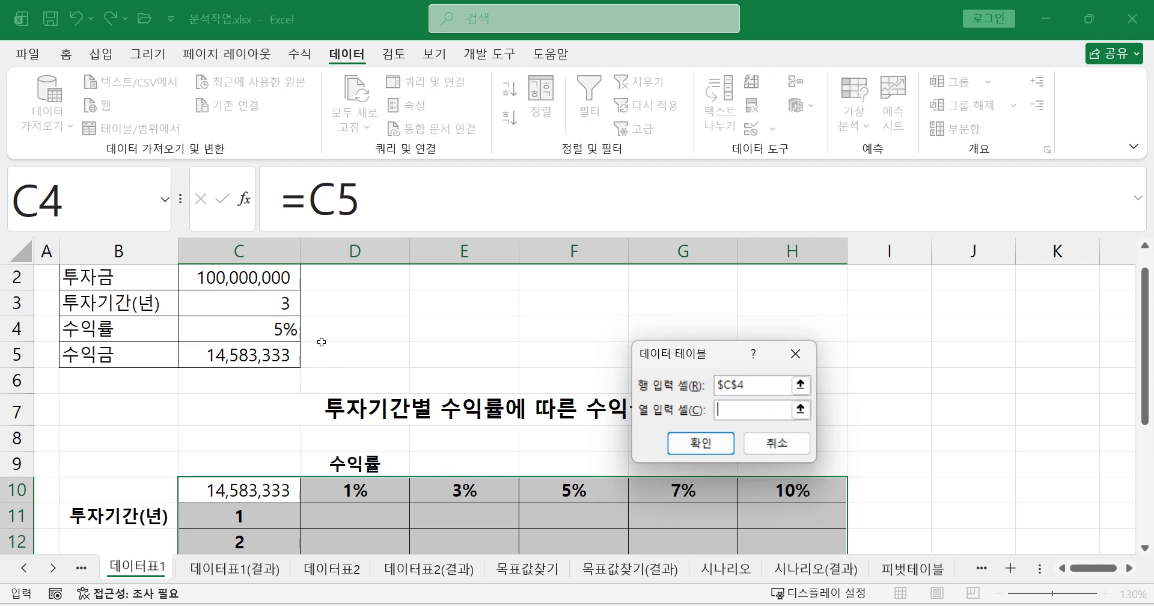
{"action": "scroll", "coordinate": [303, 443], "scroll_direction": "down", "scroll_amount": 2}
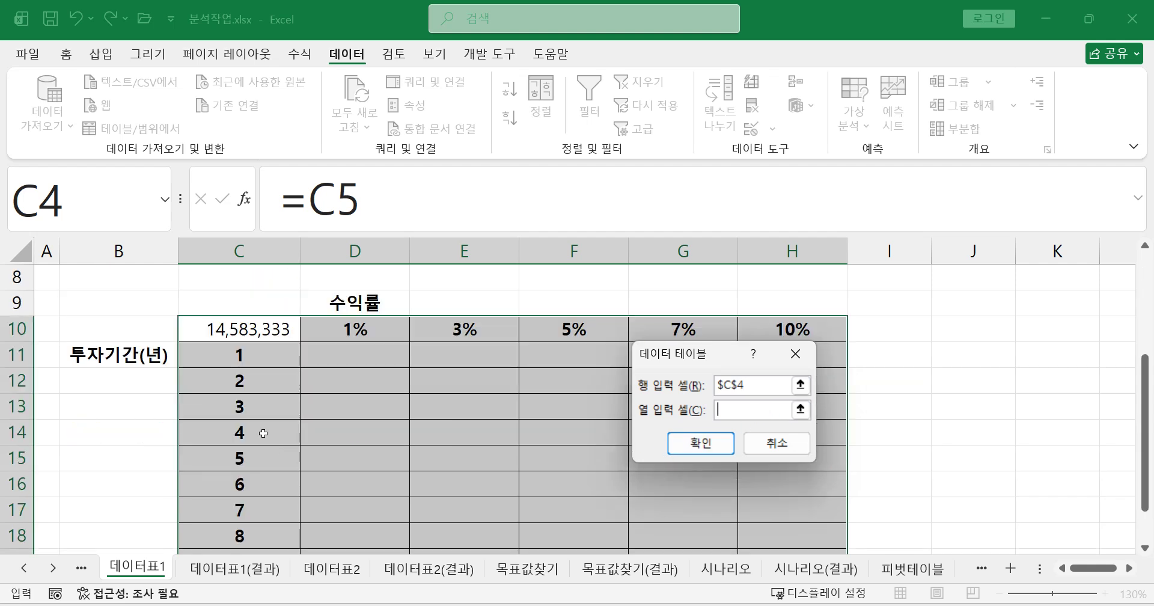
{"action": "scroll", "coordinate": [253, 411], "scroll_direction": "up", "scroll_amount": 2}
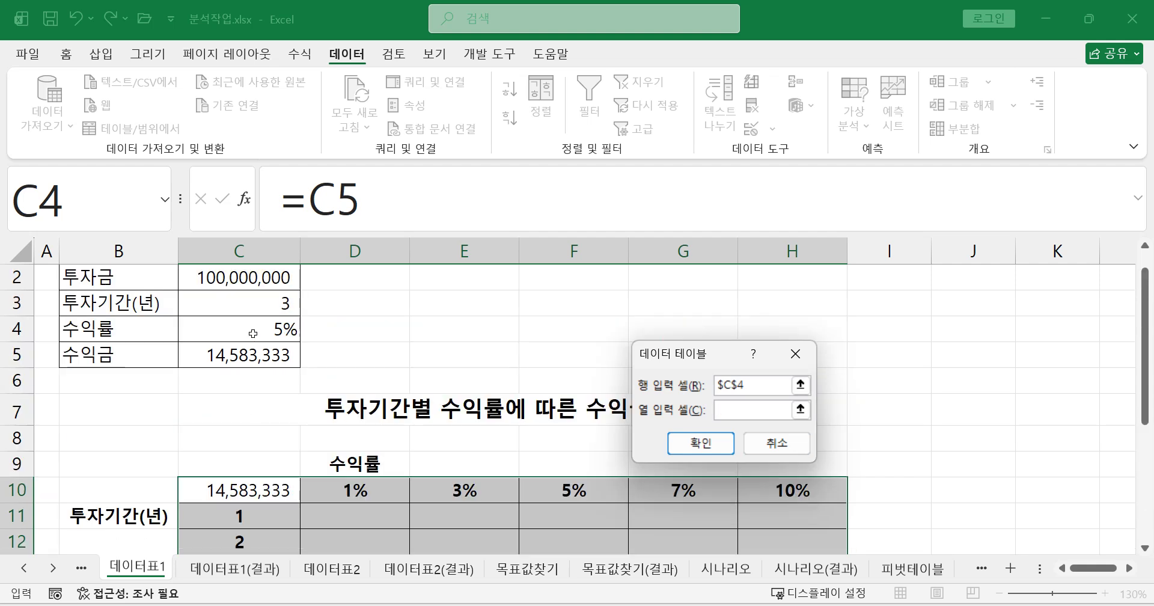
{"action": "scroll", "coordinate": [258, 409], "scroll_direction": "down", "scroll_amount": 1}
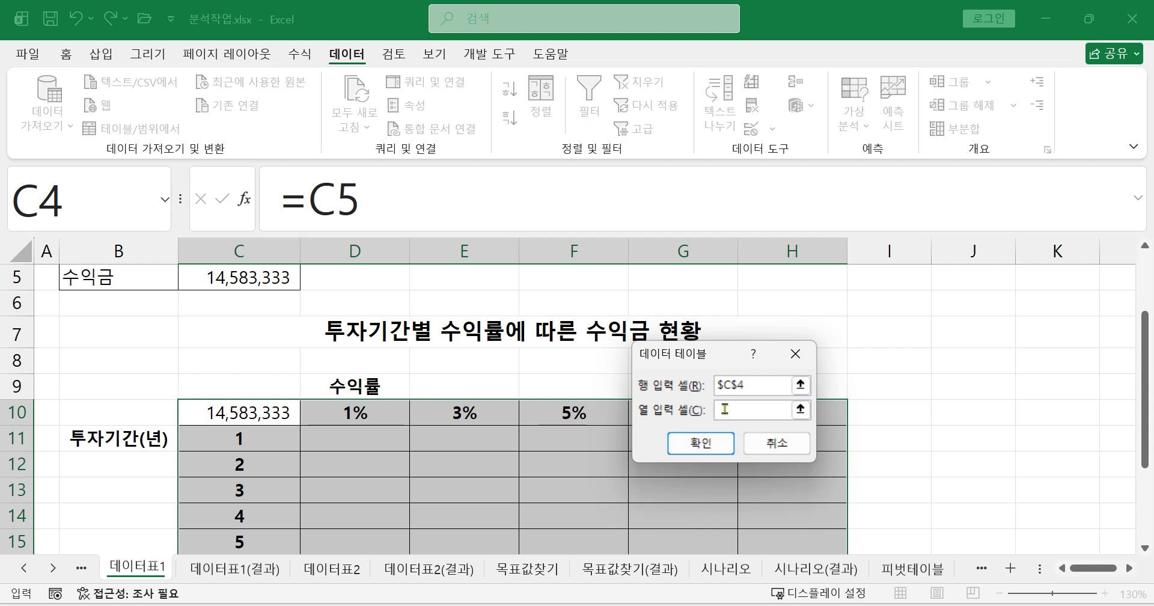
{"action": "scroll", "coordinate": [383, 434], "scroll_direction": "up", "scroll_amount": 2}
{"action": "left_click", "coordinate": [265, 322]}
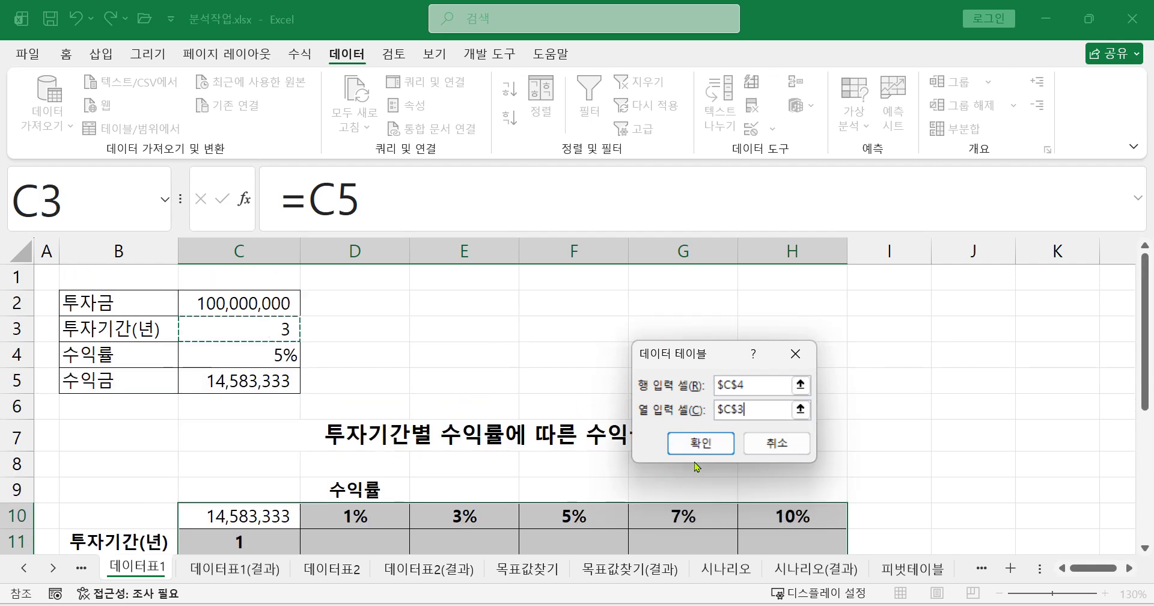
{"action": "left_click", "coordinate": [701, 444]}
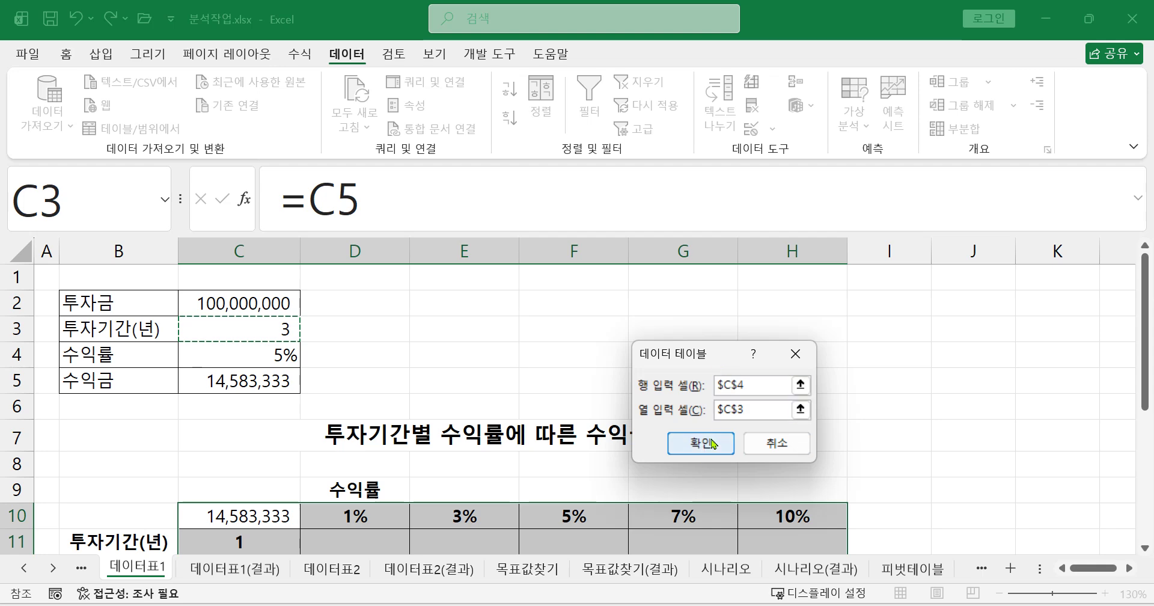
Step: Check the profits calculated in D11:H20, the formulas in D15 and G15, and the reference in C10
{"action": "scroll", "coordinate": [728, 427], "scroll_direction": "down", "scroll_amount": 2}
{"action": "scroll", "coordinate": [728, 427], "scroll_direction": "down", "scroll_amount": 2}
{"action": "scroll", "coordinate": [721, 429], "scroll_direction": "up", "scroll_amount": 1}
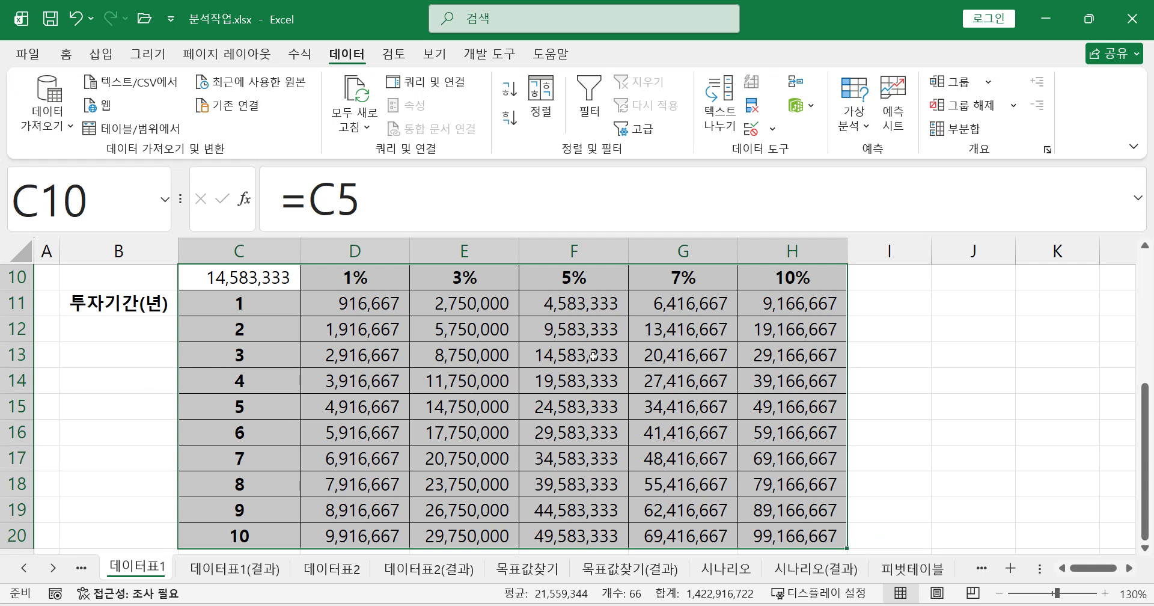
{"action": "left_click", "coordinate": [358, 409]}
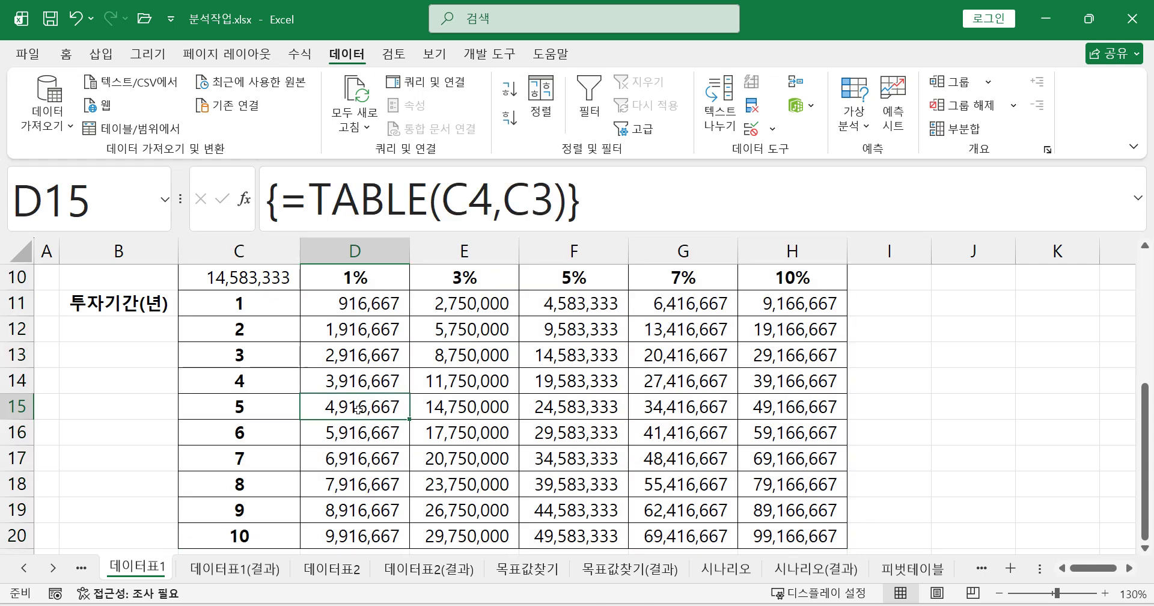
{"action": "left_click", "coordinate": [688, 410]}
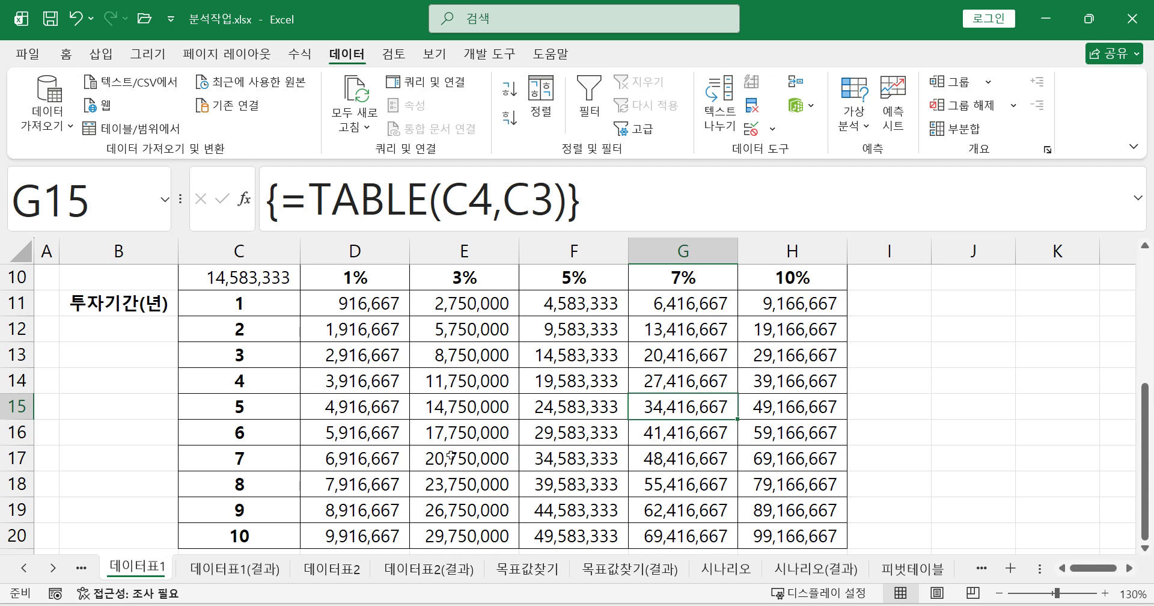
{"action": "scroll", "coordinate": [429, 398], "scroll_direction": "up", "scroll_amount": 1}
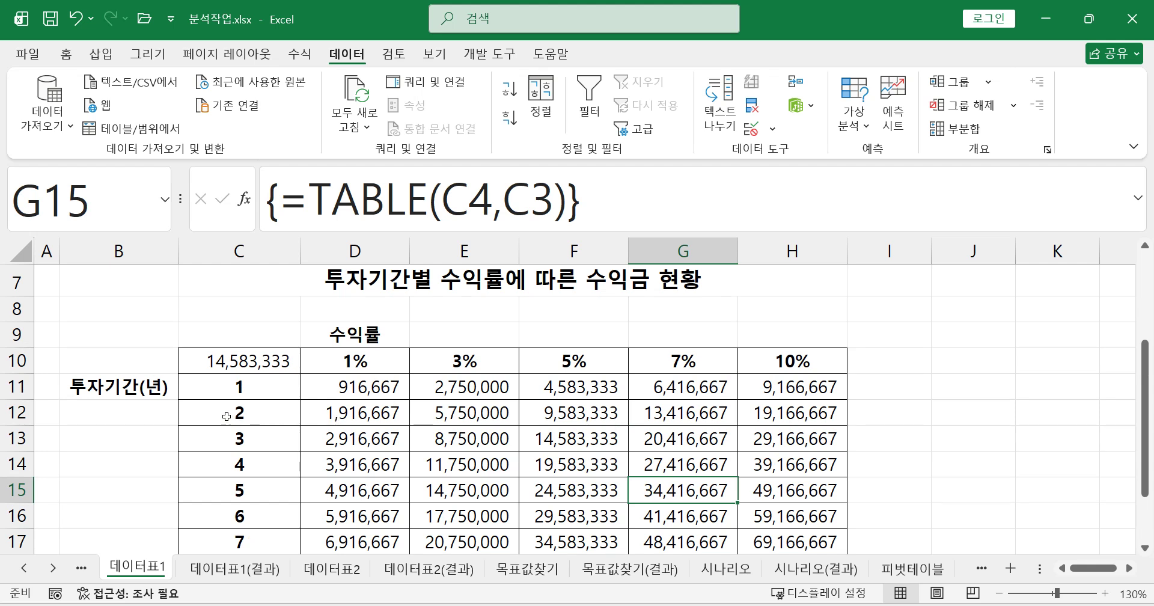
{"action": "left_click", "coordinate": [257, 362]}
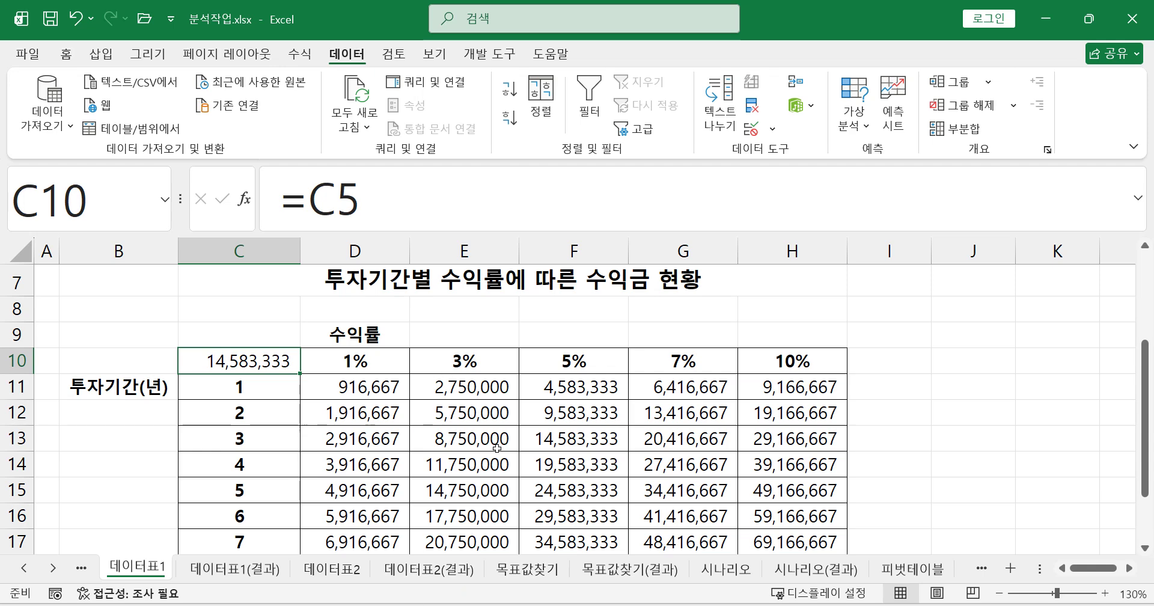
{"action": "scroll", "coordinate": [427, 464], "scroll_direction": "up", "scroll_amount": 2}
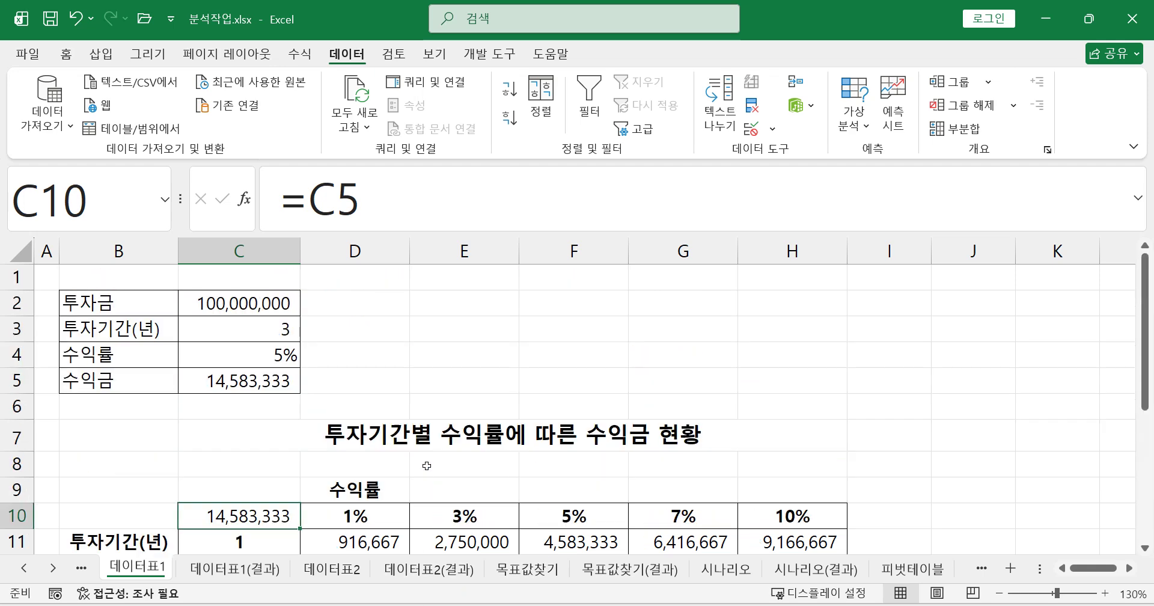
Step: Compare the profit rate in C4 and the investment period in C3 with the rates listed in D10:G10
{"action": "left_click", "coordinate": [264, 360]}
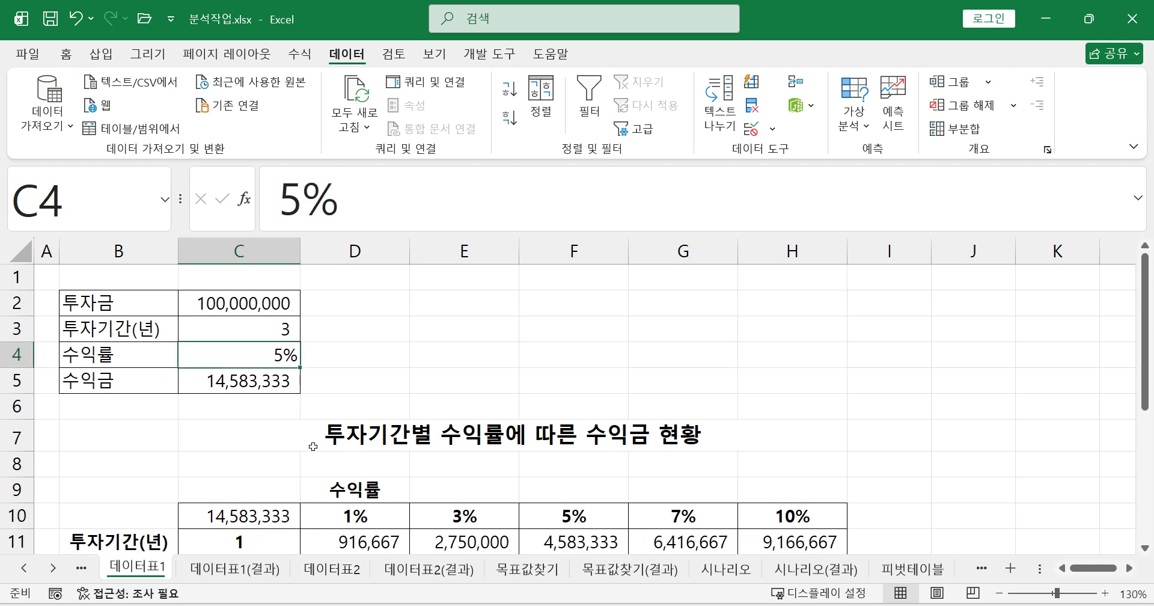
{"action": "left_click", "coordinate": [272, 330]}
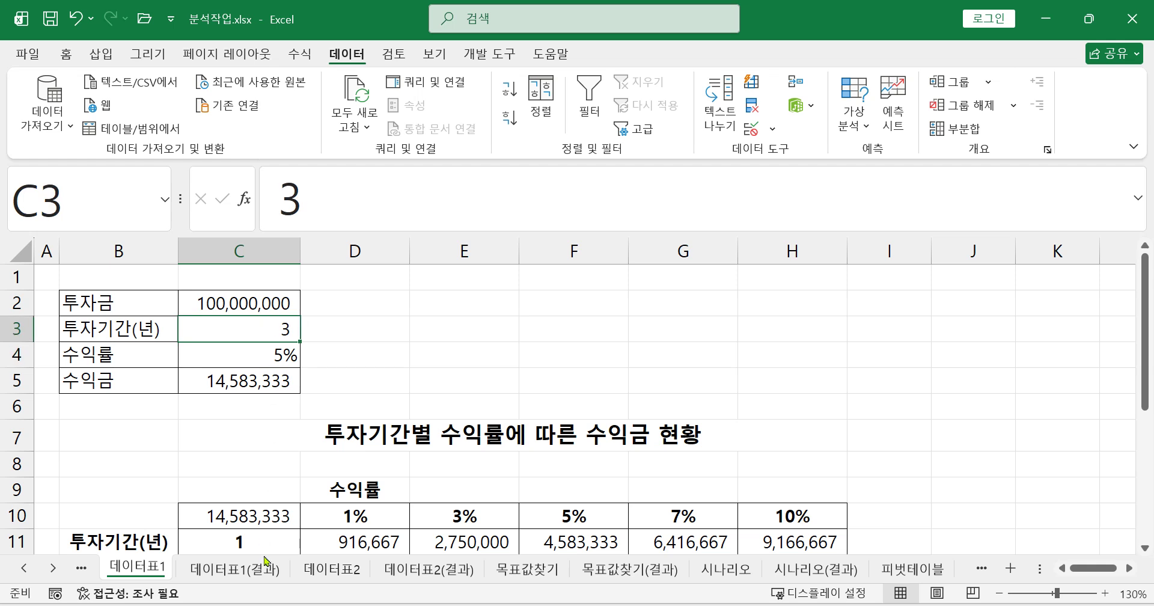
{"action": "scroll", "coordinate": [291, 537], "scroll_direction": "down", "scroll_amount": 1}
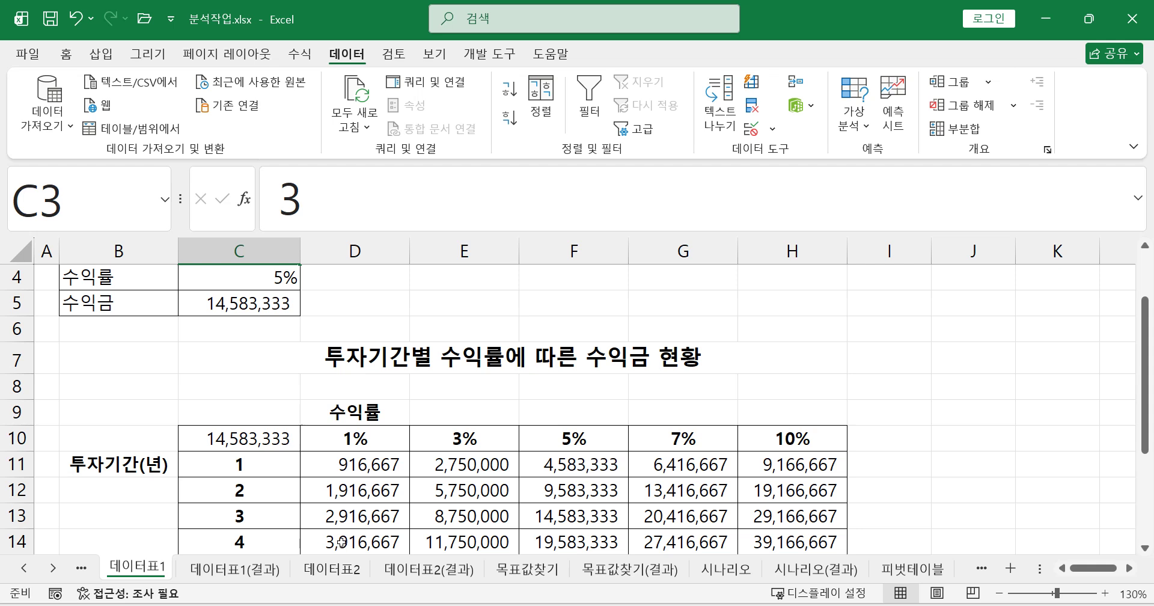
{"action": "left_click", "coordinate": [276, 280]}
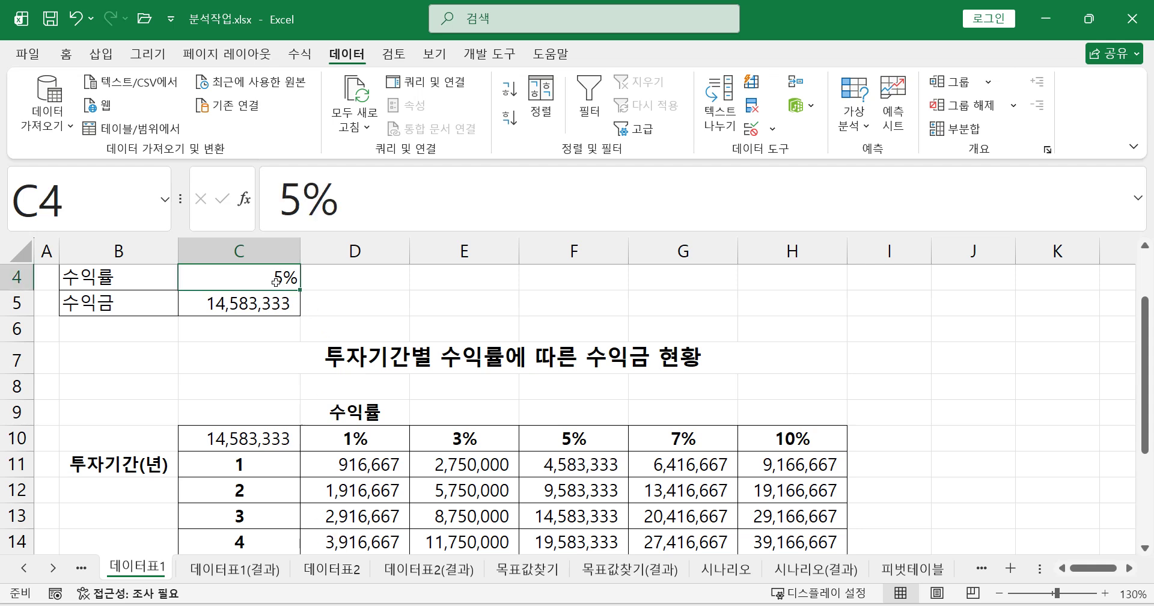
{"action": "left_click", "coordinate": [363, 435]}
{"action": "left_click", "coordinate": [464, 439]}
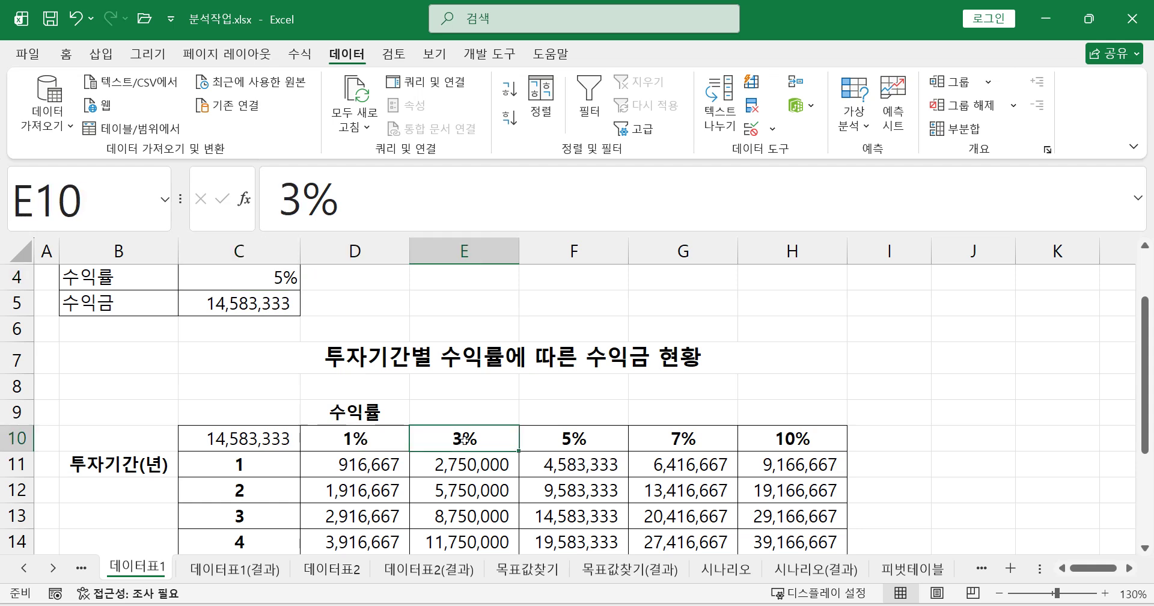
{"action": "left_click", "coordinate": [569, 443]}
{"action": "left_click", "coordinate": [666, 444]}
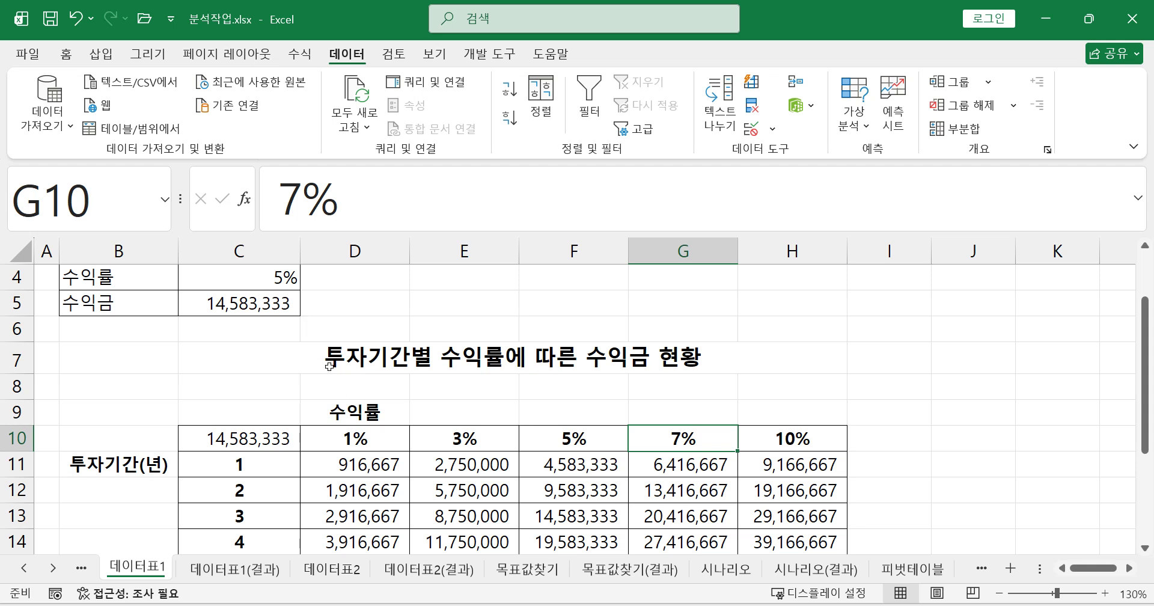
{"action": "left_click", "coordinate": [284, 284]}
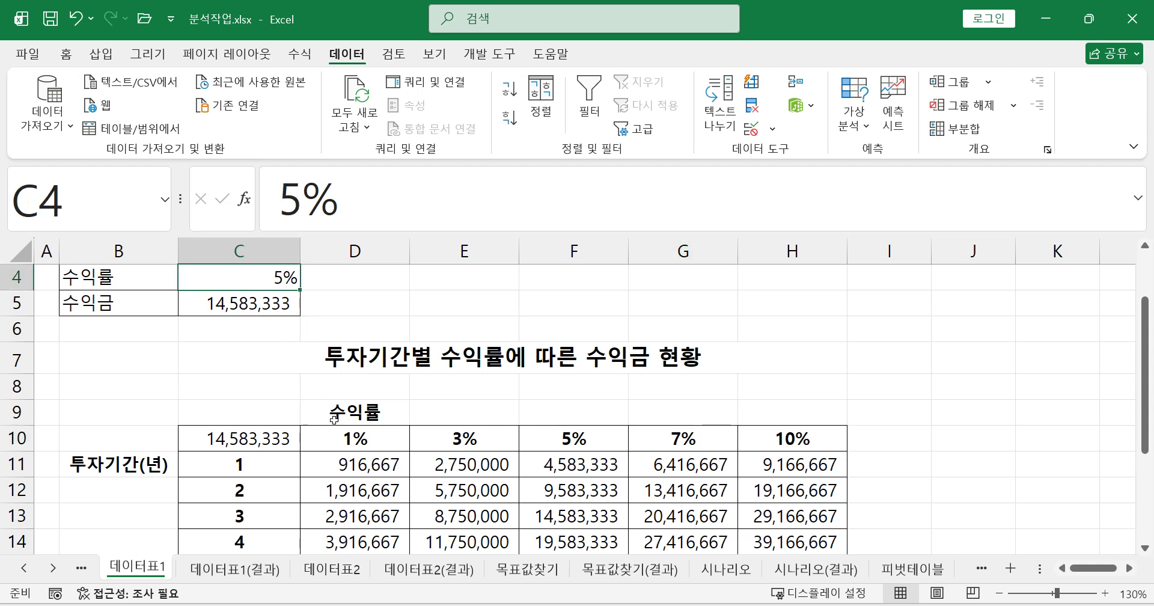
{"action": "left_click", "coordinate": [345, 436]}
{"action": "left_click", "coordinate": [283, 277]}
{"action": "left_click", "coordinate": [343, 438]}
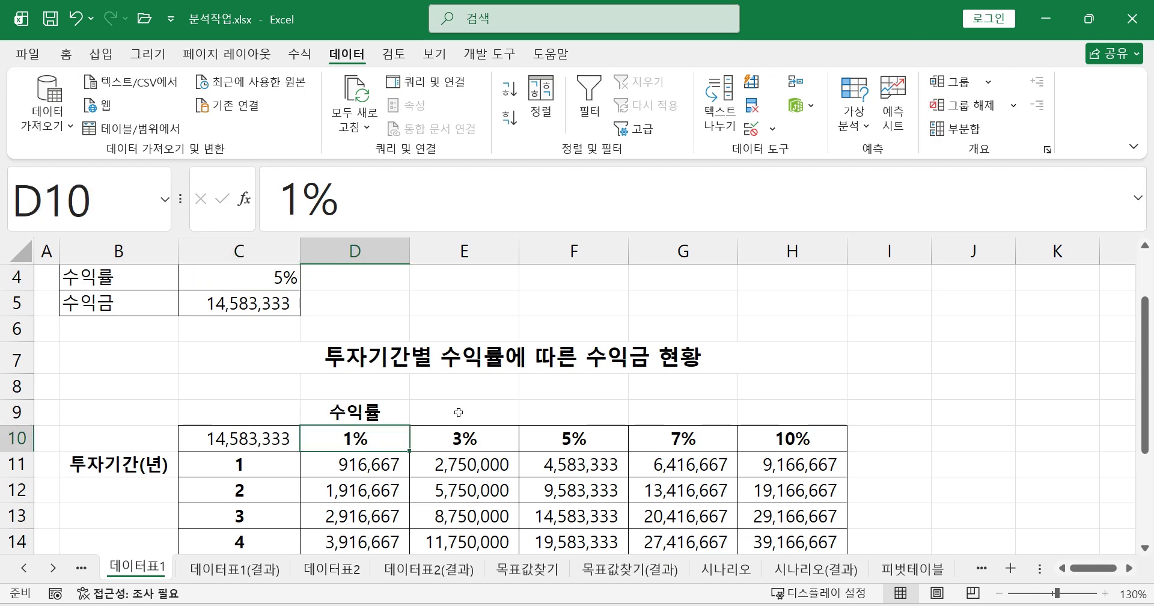
Step: Examine the profits calculated for the 1% rate in D11:D20 and the table formula in D11 to D13
{"action": "scroll", "coordinate": [459, 410], "scroll_direction": "down", "scroll_amount": 1}
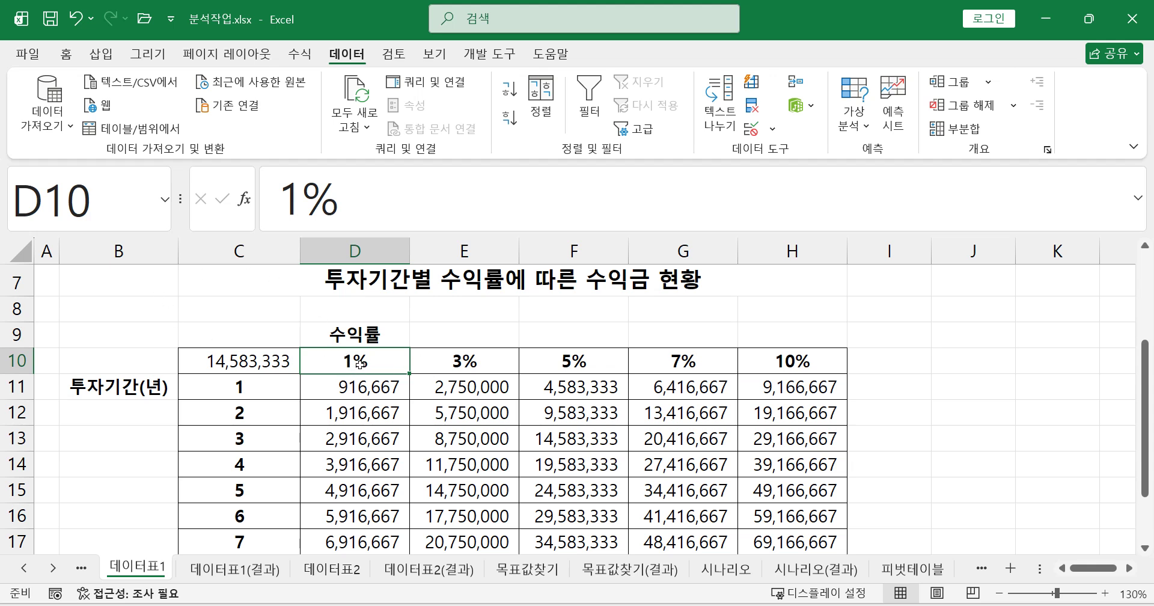
{"action": "left_click_drag", "start_coordinate": [366, 384], "coordinate": [372, 488]}
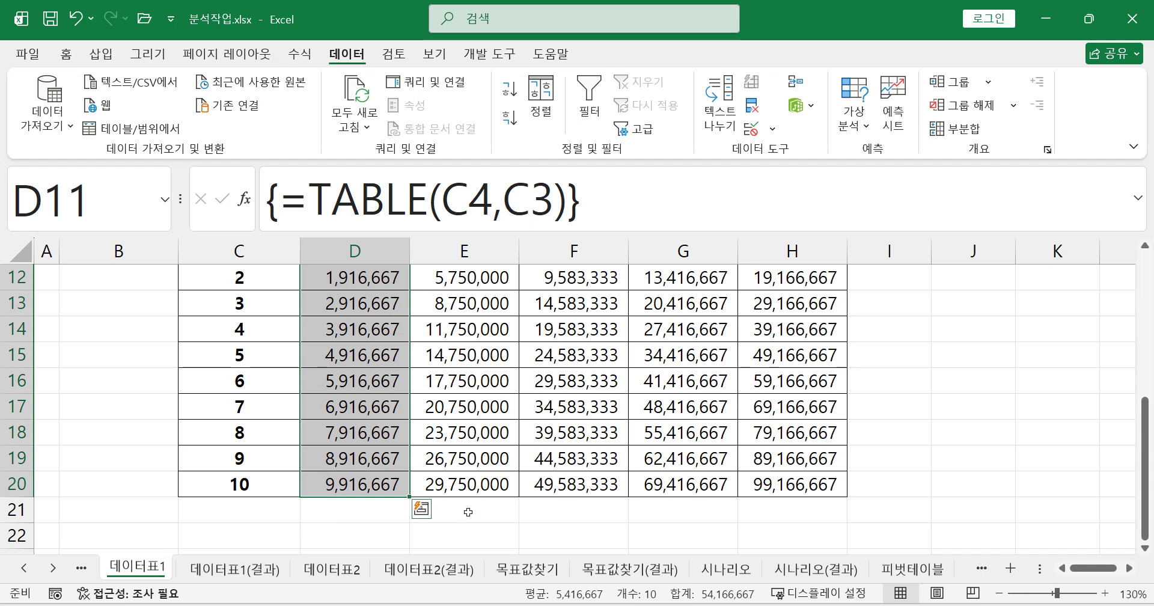
{"action": "scroll", "coordinate": [464, 508], "scroll_direction": "up", "scroll_amount": 3}
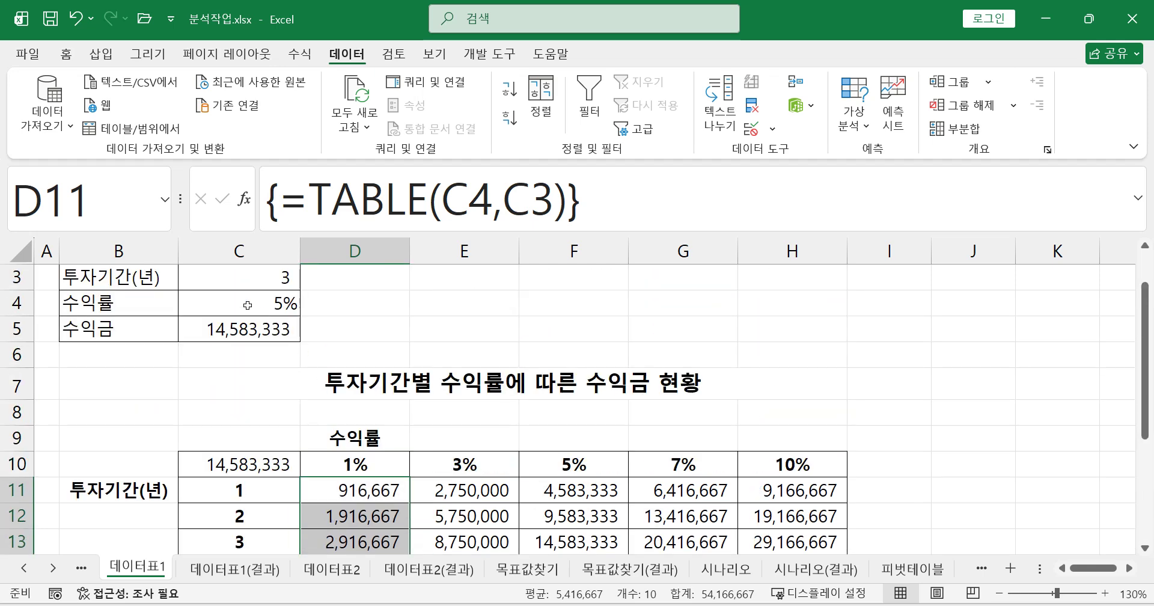
{"action": "left_click", "coordinate": [330, 488]}
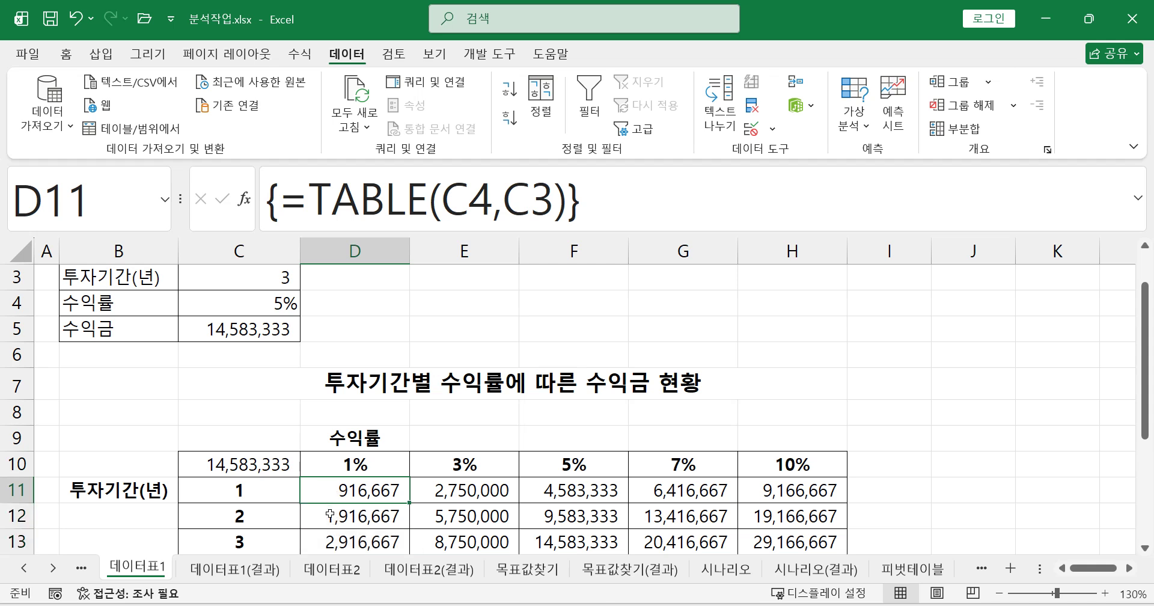
{"action": "left_click", "coordinate": [330, 513]}
{"action": "left_click", "coordinate": [331, 548]}
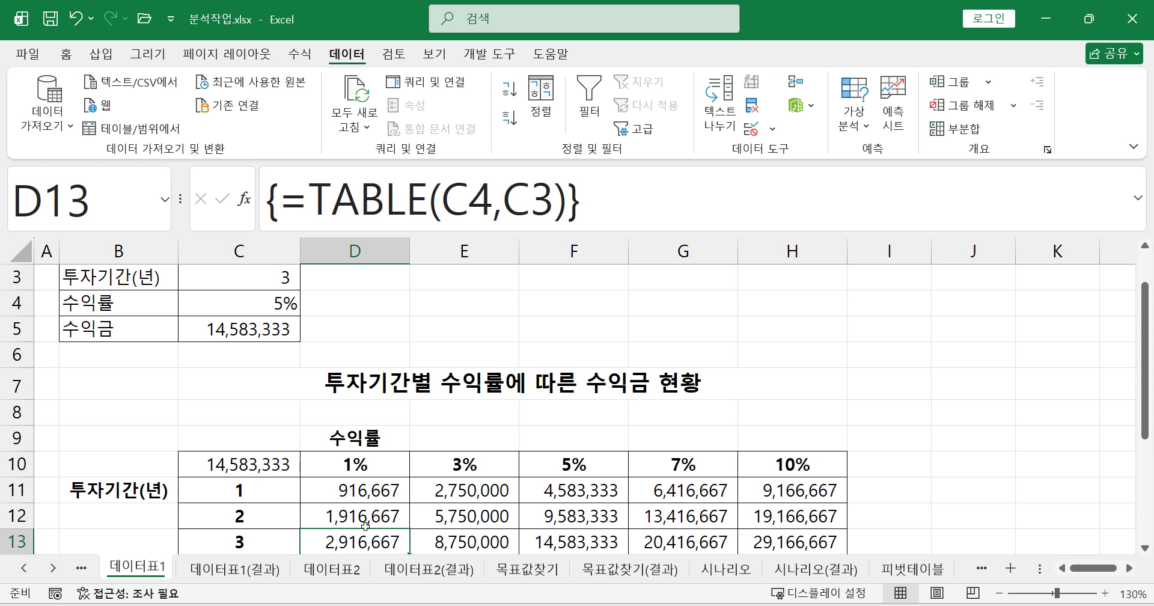
Step: Compare C4 and C3 with the periods in C11 and C12, and examine the one-year profits in D11:H11
{"action": "left_click", "coordinate": [258, 303]}
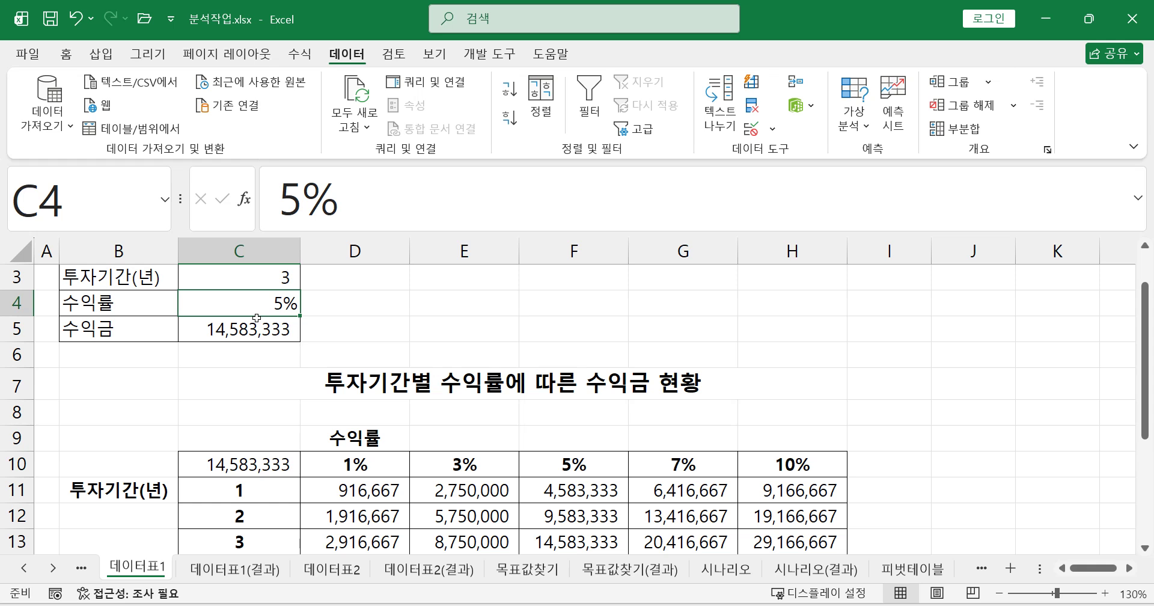
{"action": "left_click", "coordinate": [263, 280]}
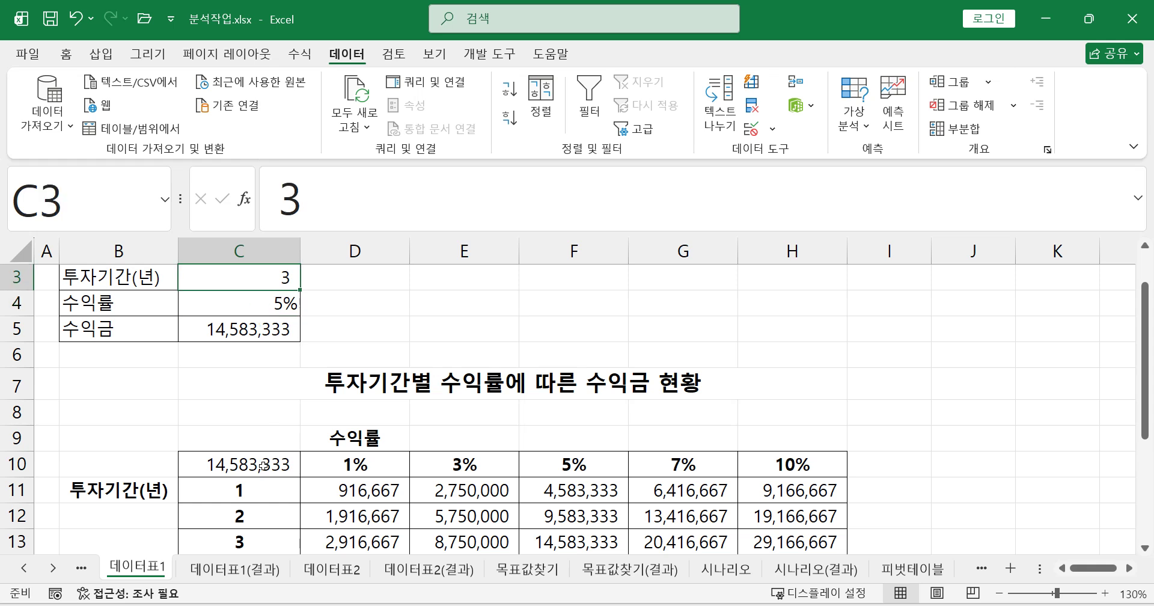
{"action": "left_click", "coordinate": [243, 486]}
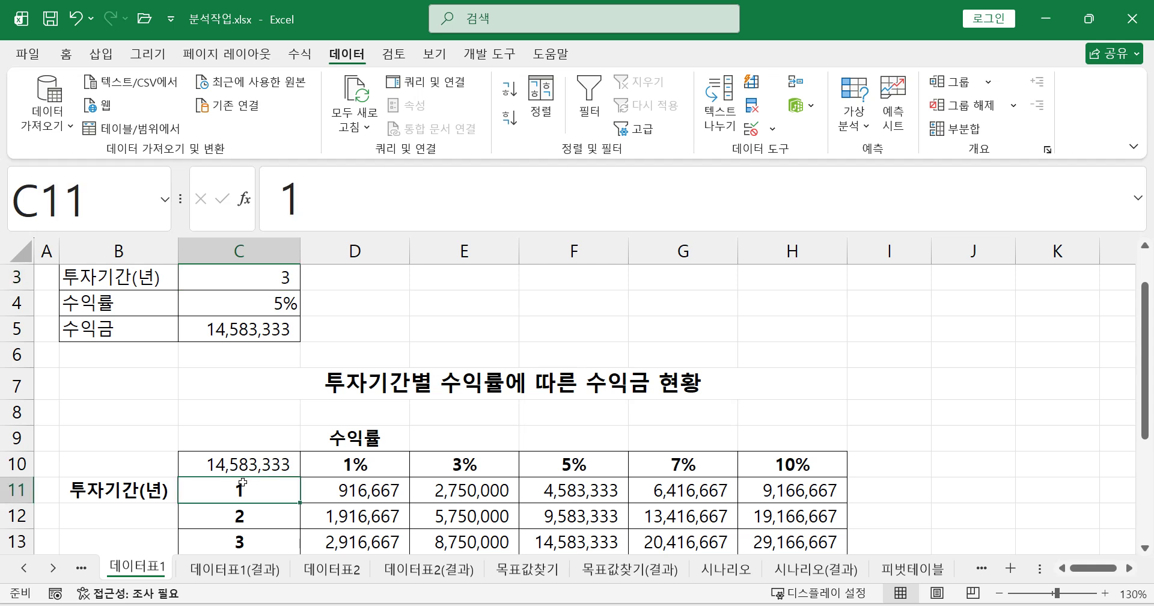
{"action": "left_click", "coordinate": [240, 516]}
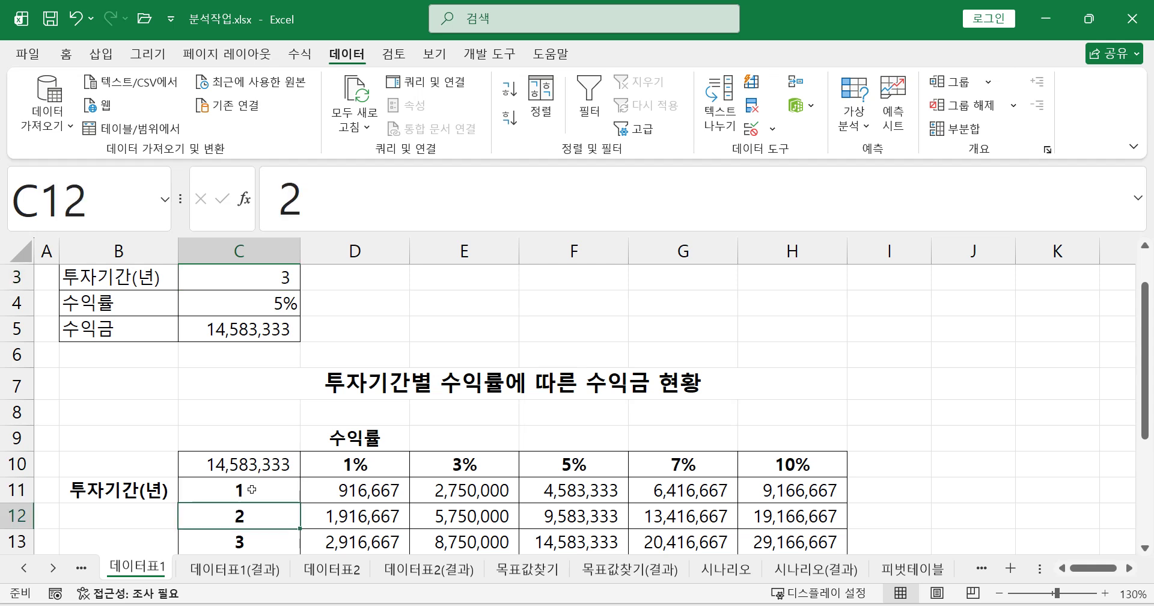
{"action": "left_click", "coordinate": [252, 489]}
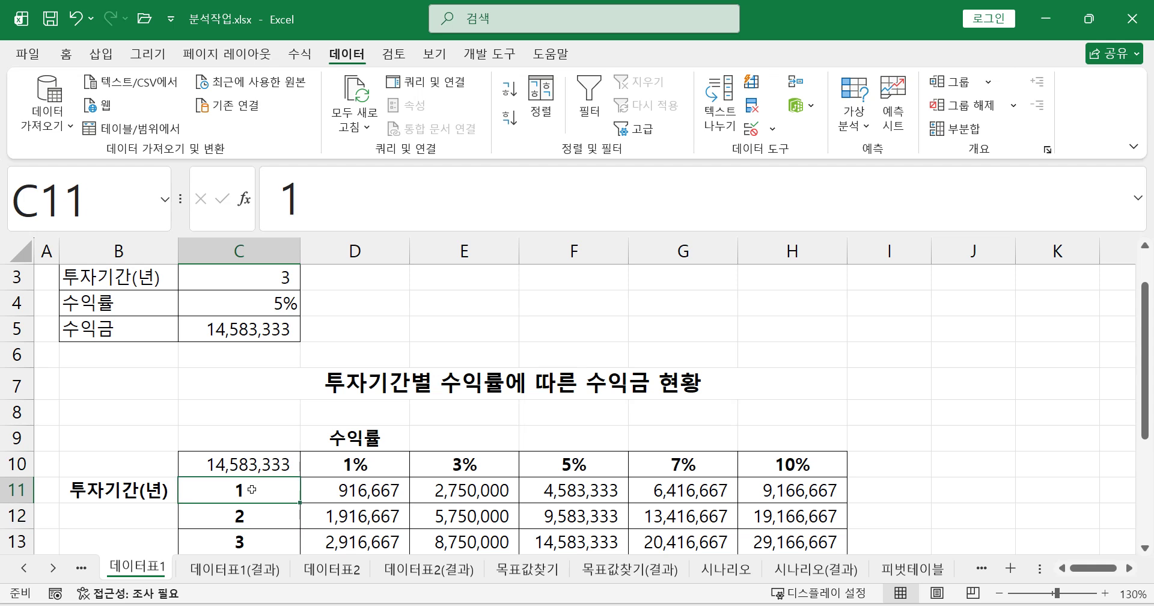
{"action": "left_click", "coordinate": [254, 284]}
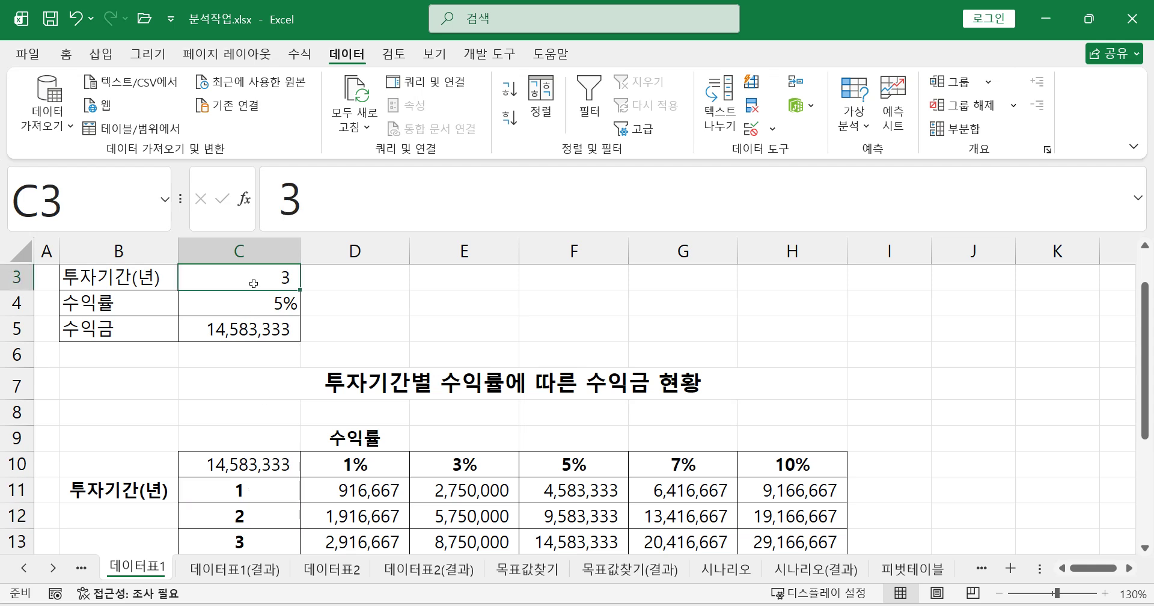
{"action": "left_click", "coordinate": [257, 496]}
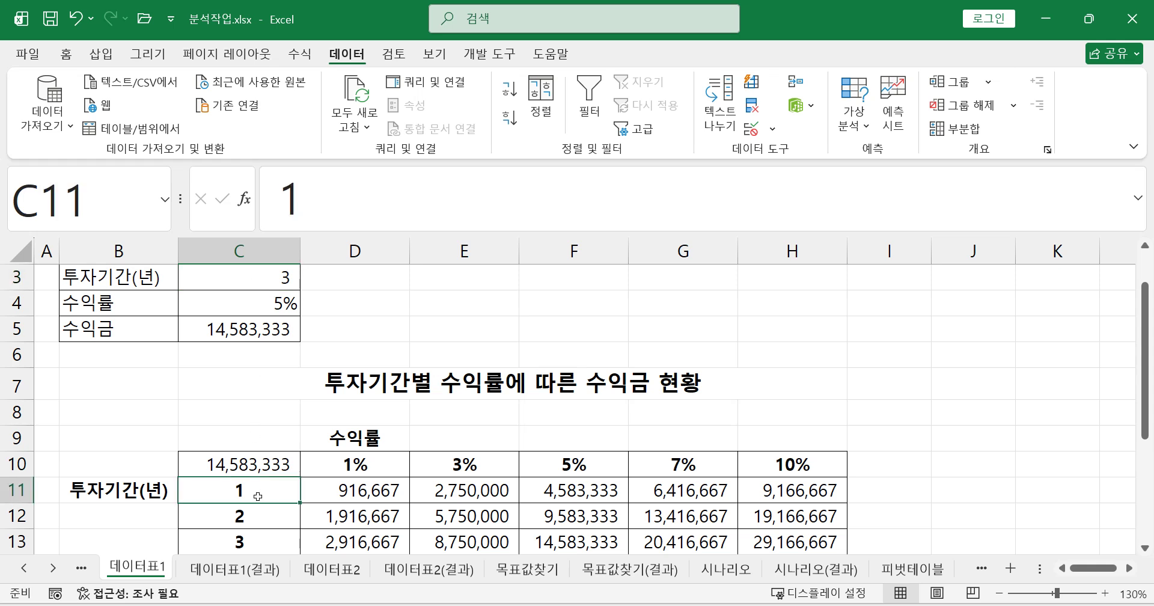
{"action": "left_click_drag", "start_coordinate": [373, 493], "coordinate": [767, 493]}
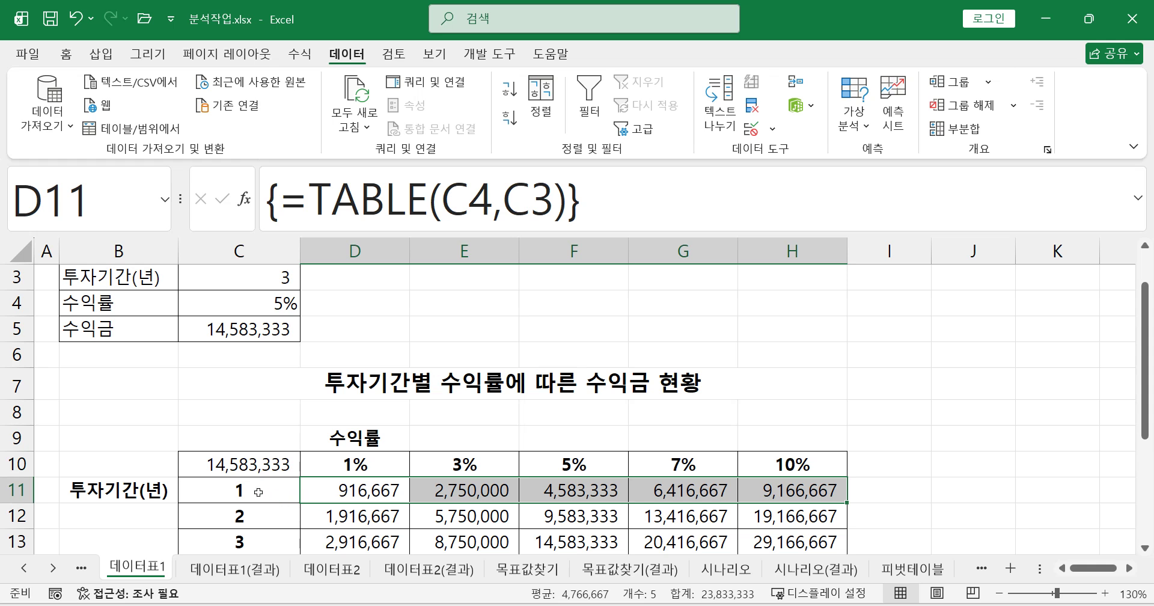
{"action": "left_click_drag", "start_coordinate": [319, 492], "coordinate": [769, 496]}
Step: Clear the calculated profits from D11:H20
{"action": "scroll", "coordinate": [667, 481], "scroll_direction": "down", "scroll_amount": 1}
{"action": "left_click_drag", "start_coordinate": [385, 422], "coordinate": [798, 527]}
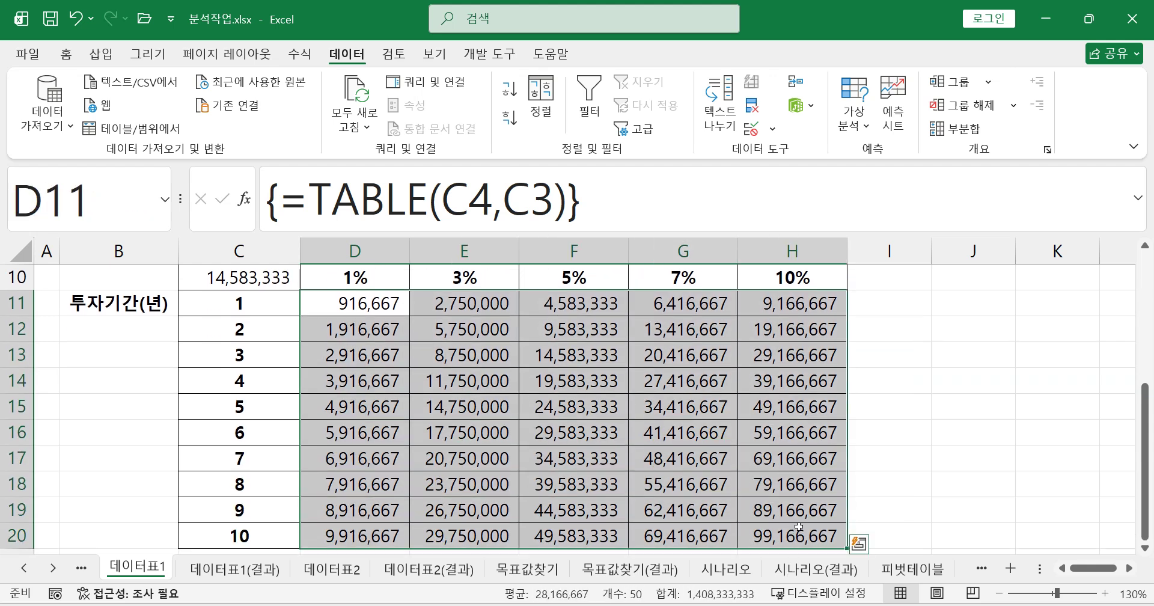
{"action": "key", "text": "Delete"}
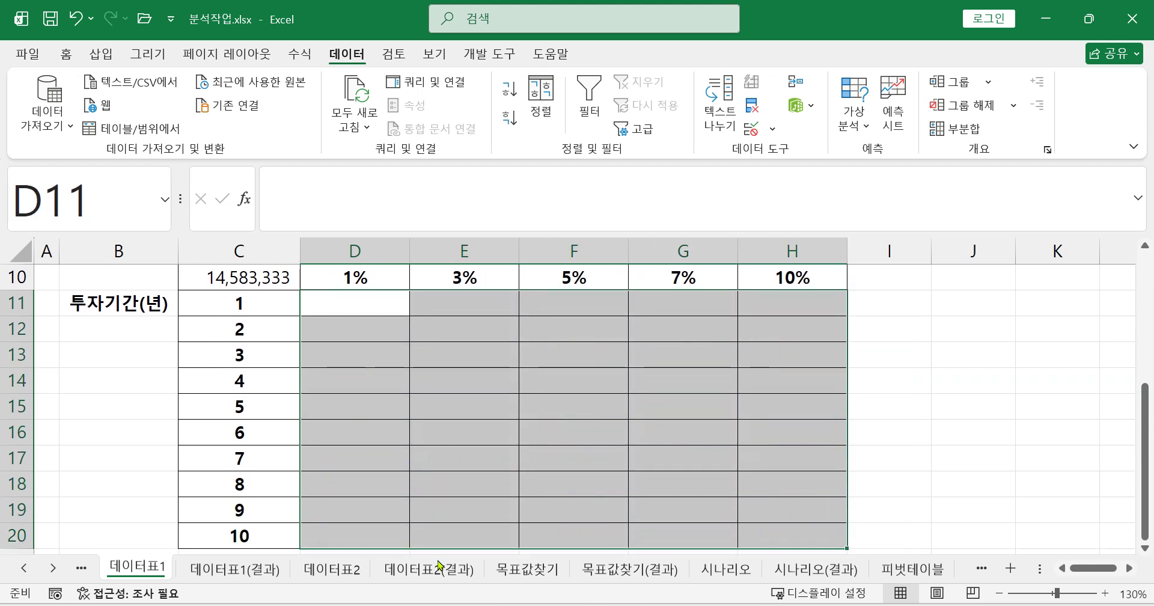
{"action": "left_click", "coordinate": [452, 459]}
Step: Select C10:H20 and open the what-if analysis Data Table settings for it
{"action": "scroll", "coordinate": [447, 468], "scroll_direction": "up", "scroll_amount": 2}
{"action": "left_click_drag", "start_coordinate": [276, 440], "coordinate": [773, 505]}
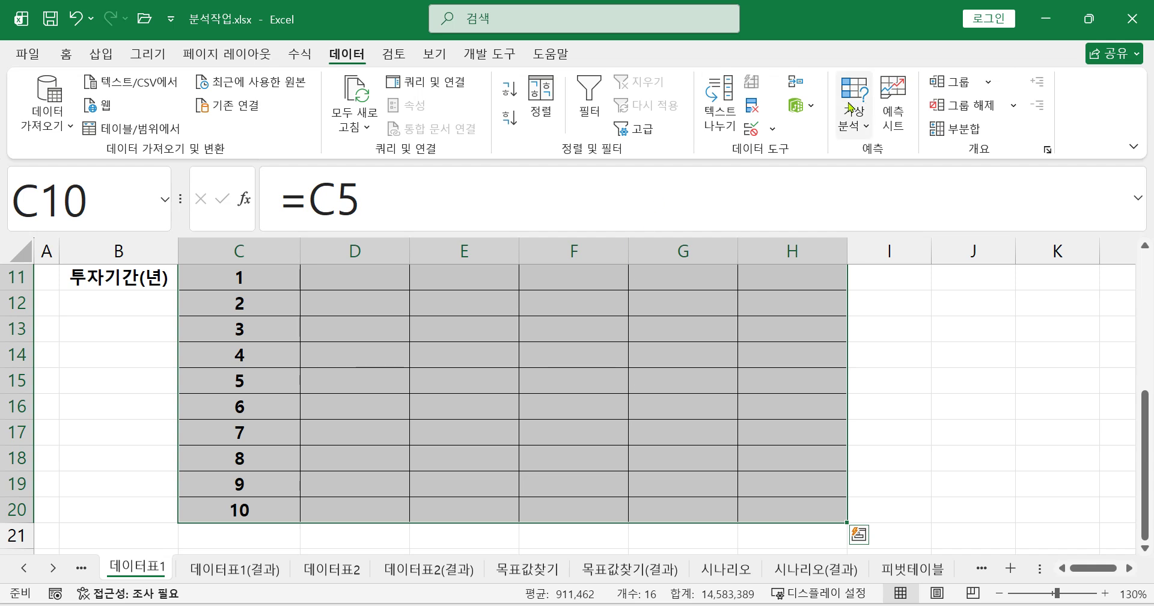
{"action": "left_click", "coordinate": [853, 120]}
{"action": "left_click", "coordinate": [877, 208]}
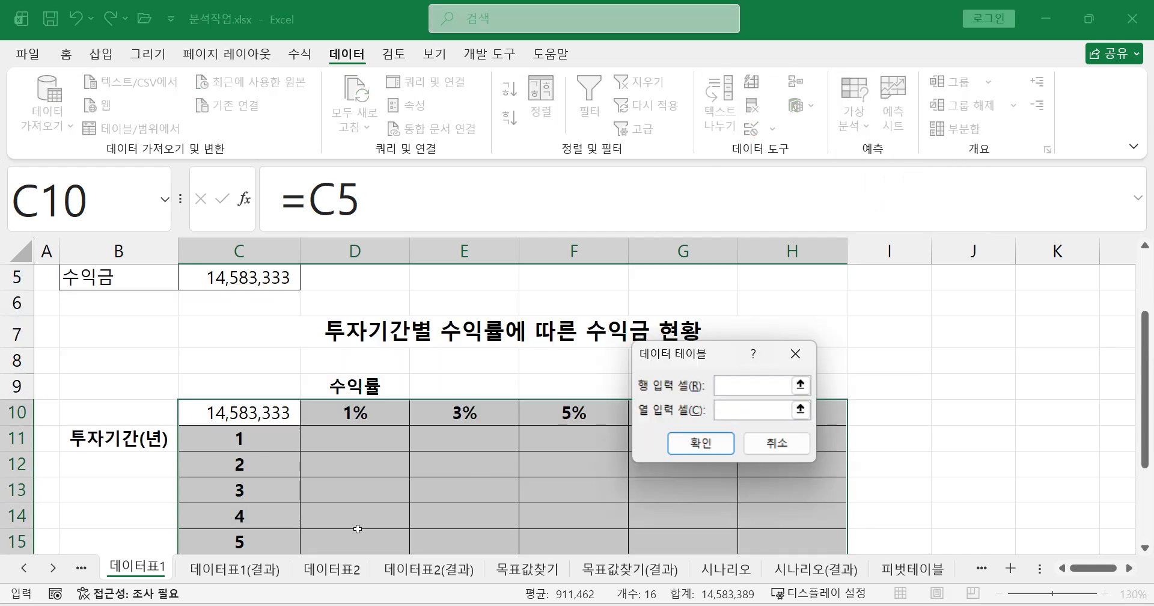
Step: Create the data table with the inputs swapped: C3 as the row input cell and C4 as the column input cell
{"action": "scroll", "coordinate": [327, 506], "scroll_direction": "up", "scroll_amount": 2}
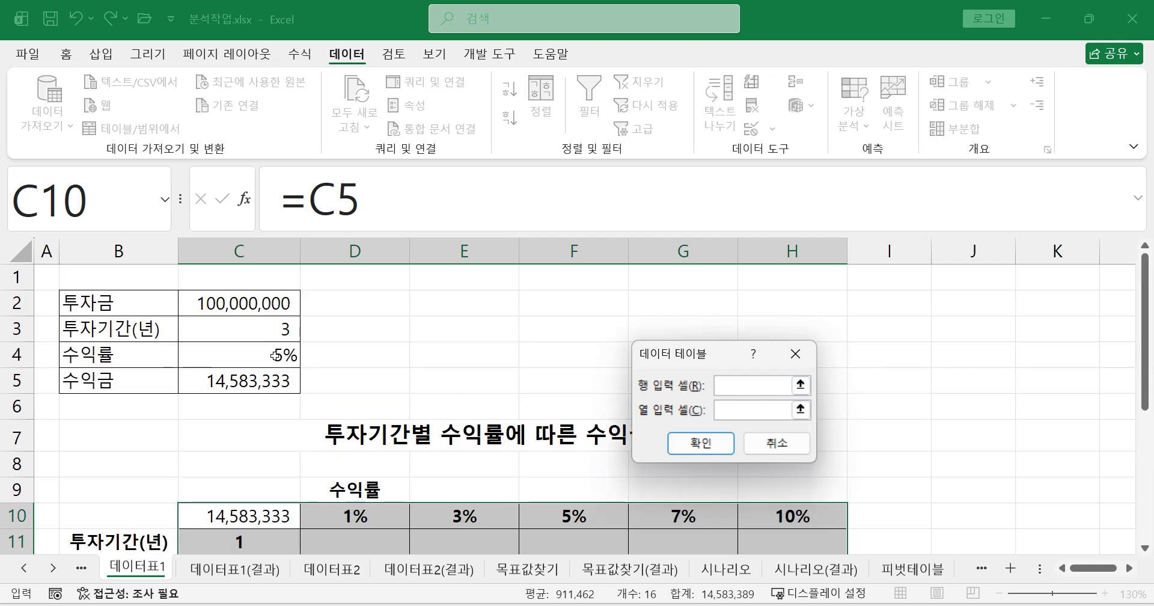
{"action": "left_click", "coordinate": [271, 329]}
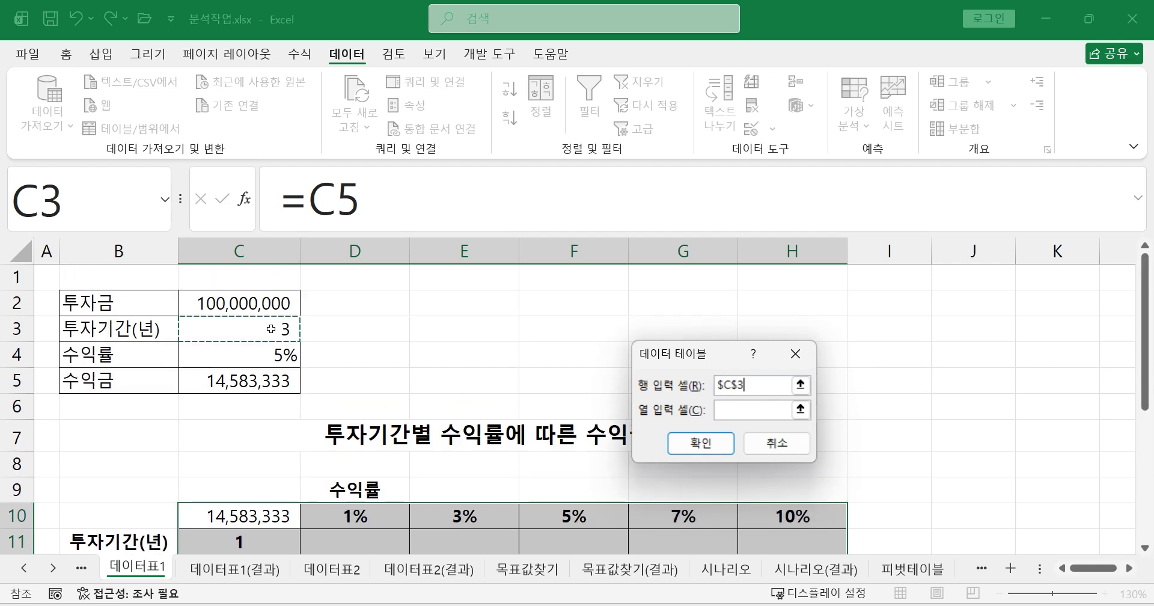
{"action": "left_click", "coordinate": [743, 416]}
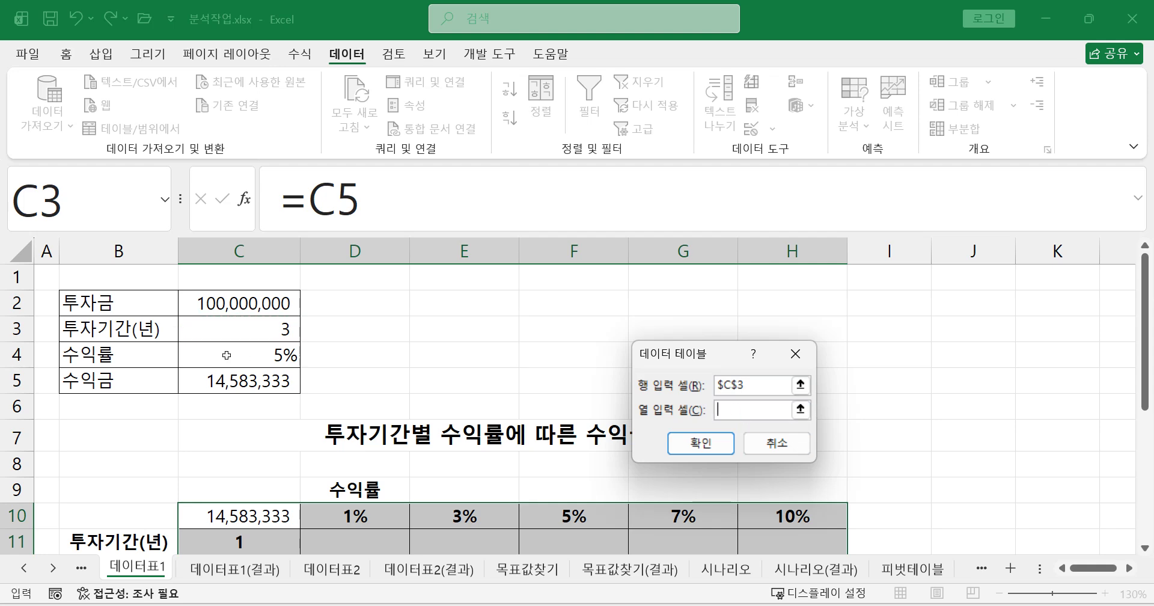
{"action": "left_click", "coordinate": [258, 355]}
{"action": "left_click", "coordinate": [691, 450]}
Step: Review the results of the swapped-input data table and clear them from D11:H20
{"action": "scroll", "coordinate": [674, 445], "scroll_direction": "down", "scroll_amount": 2}
{"action": "scroll", "coordinate": [675, 444], "scroll_direction": "down", "scroll_amount": 1}
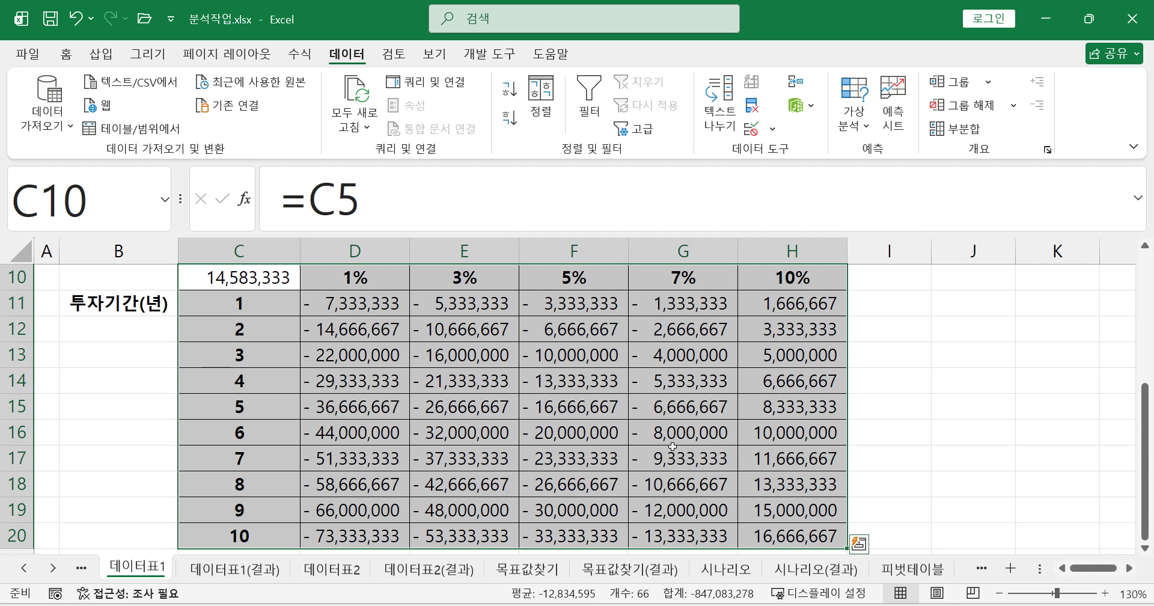
{"action": "left_click", "coordinate": [494, 406]}
{"action": "left_click_drag", "start_coordinate": [319, 303], "coordinate": [783, 464]}
{"action": "scroll", "coordinate": [382, 444], "scroll_direction": "up", "scroll_amount": 2}
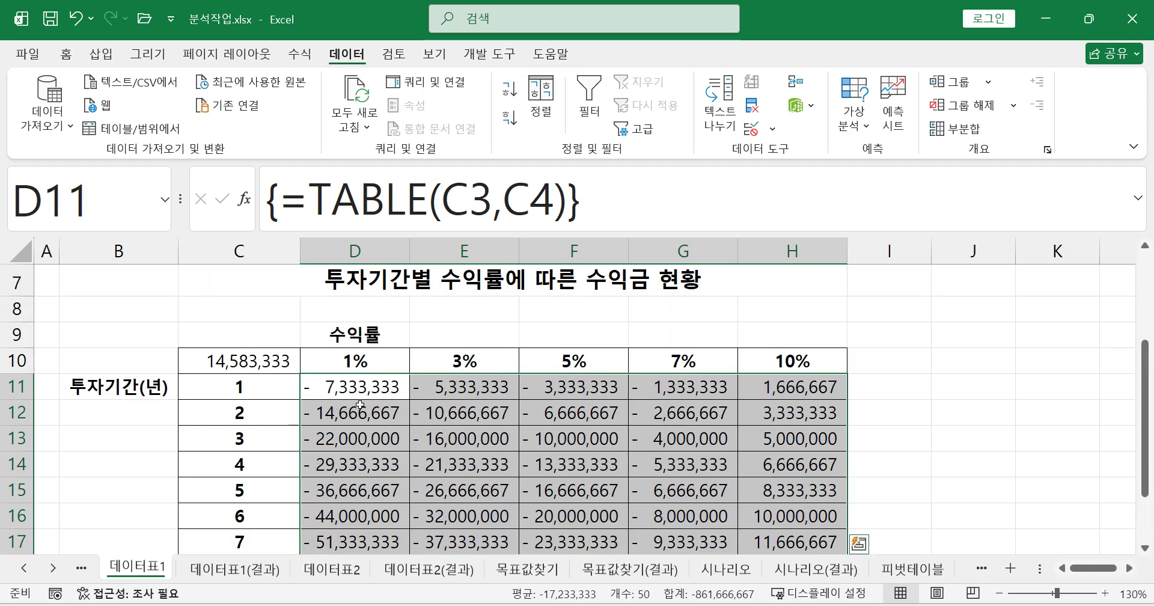
{"action": "mouse_move", "coordinate": [855, 604]}
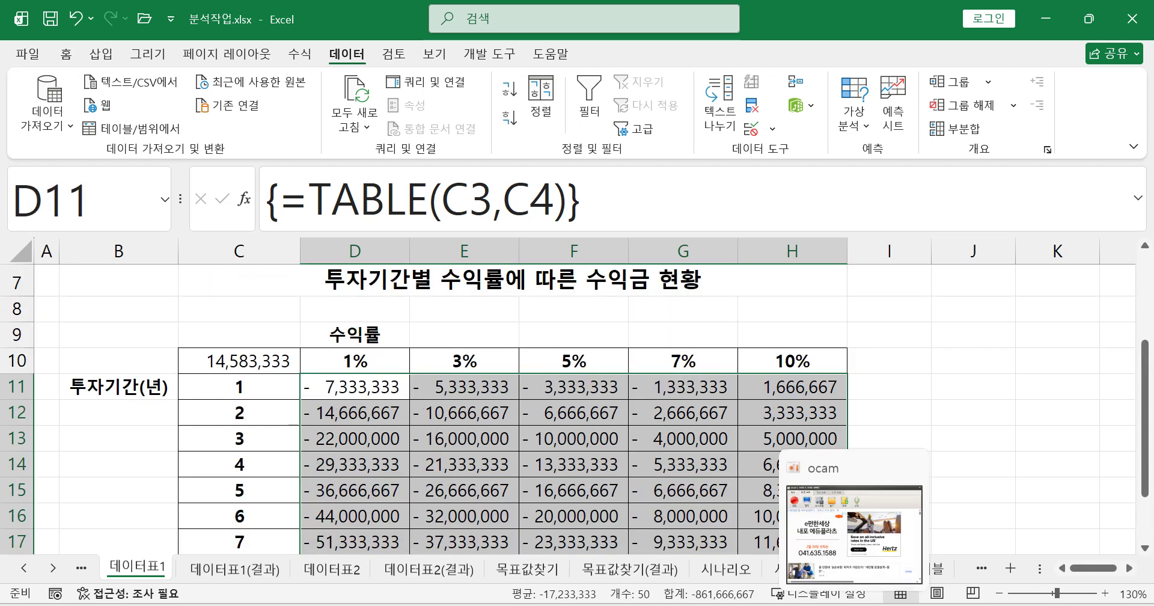
{"action": "key", "text": "Delete"}
{"action": "left_click", "coordinate": [583, 446]}
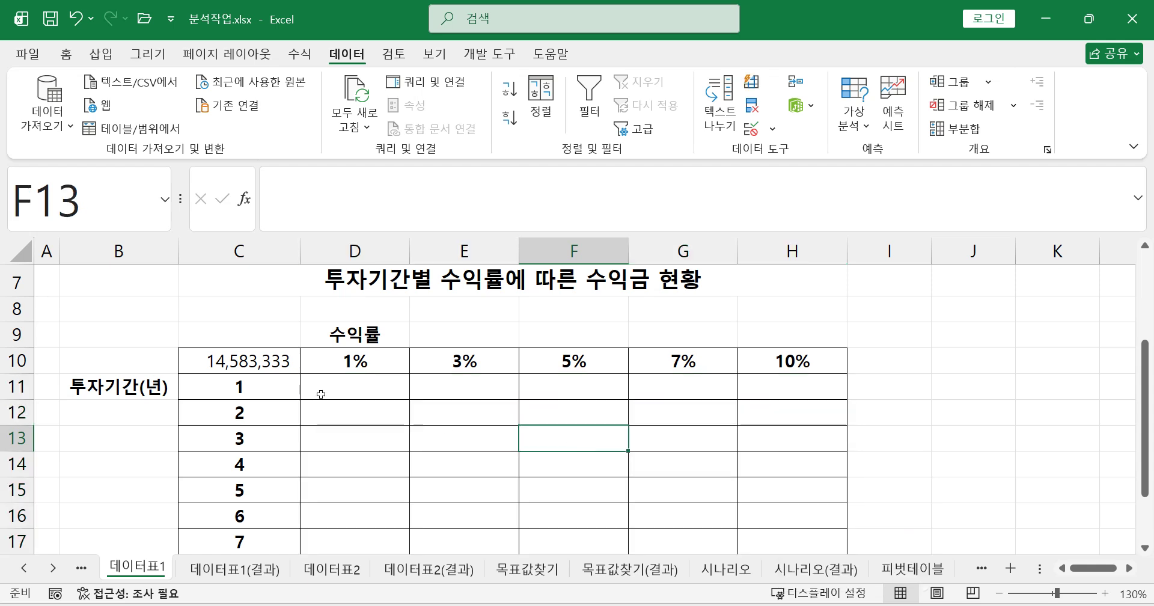
Step: Reselect C10:H20 including the formula cell, open the Data Table settings, and make the row input cell ready for entry
{"action": "left_click_drag", "start_coordinate": [259, 356], "coordinate": [735, 516]}
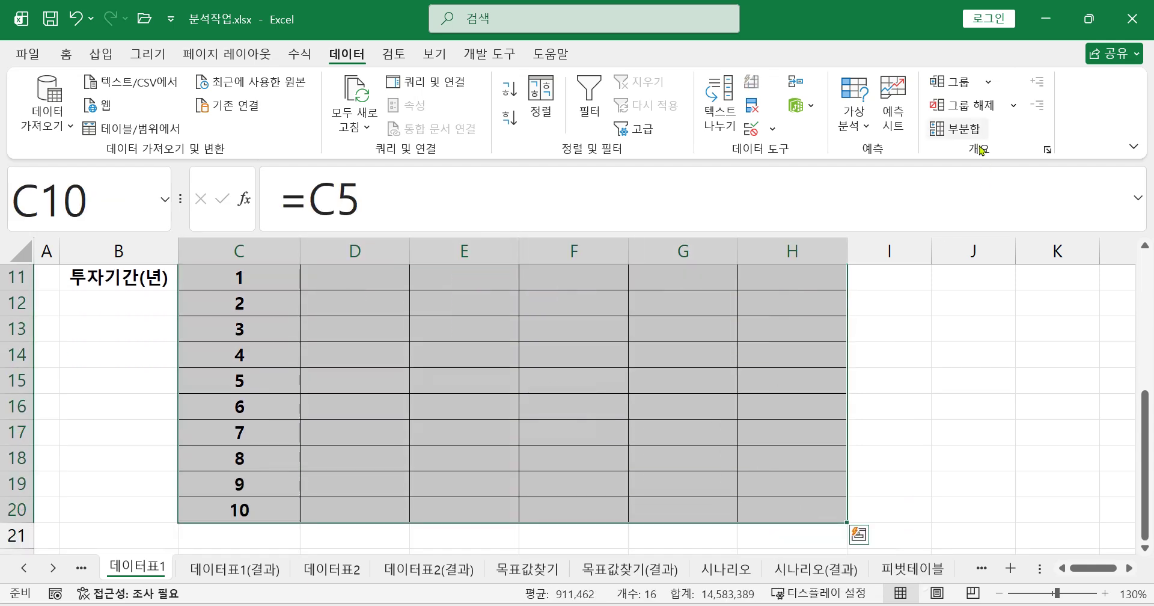
{"action": "left_click", "coordinate": [855, 124]}
{"action": "left_click", "coordinate": [891, 208]}
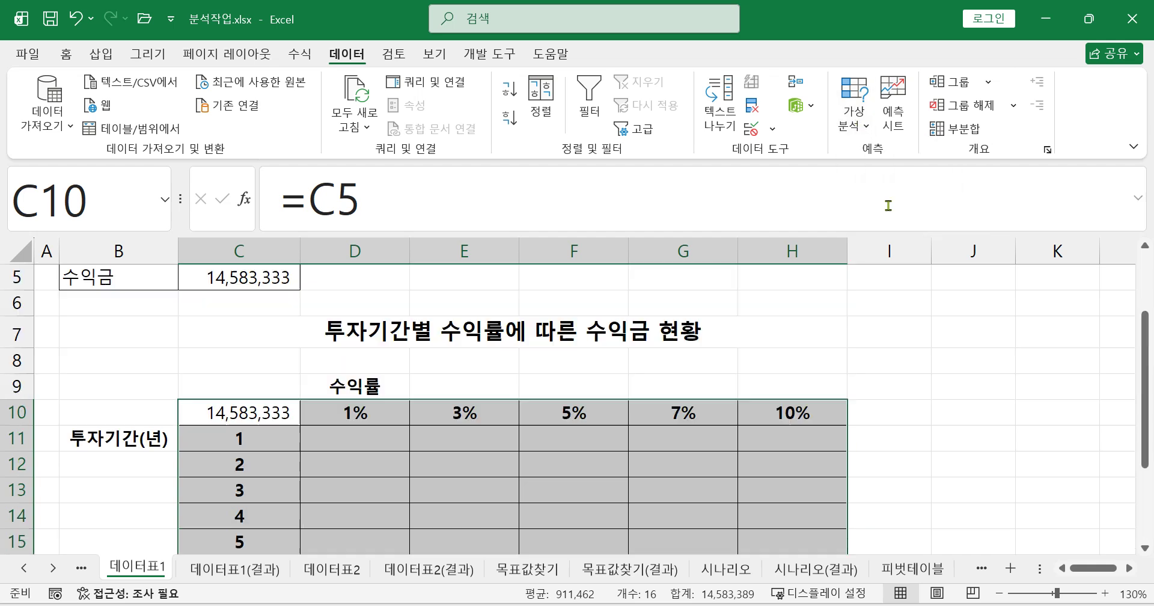
{"action": "left_click", "coordinate": [725, 384]}
{"action": "scroll", "coordinate": [421, 391], "scroll_direction": "up", "scroll_amount": 2}
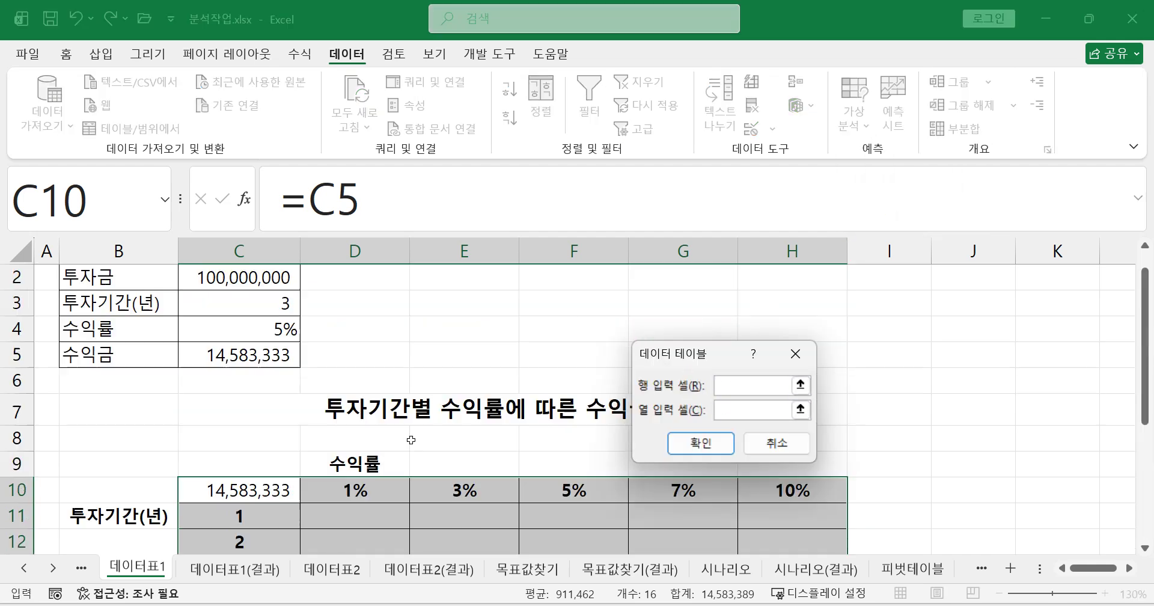
Step: Create the data table for C10:H20 with C4 as the row input cell and C3 as the column input cell
{"action": "left_click", "coordinate": [290, 357]}
{"action": "left_click", "coordinate": [736, 413]}
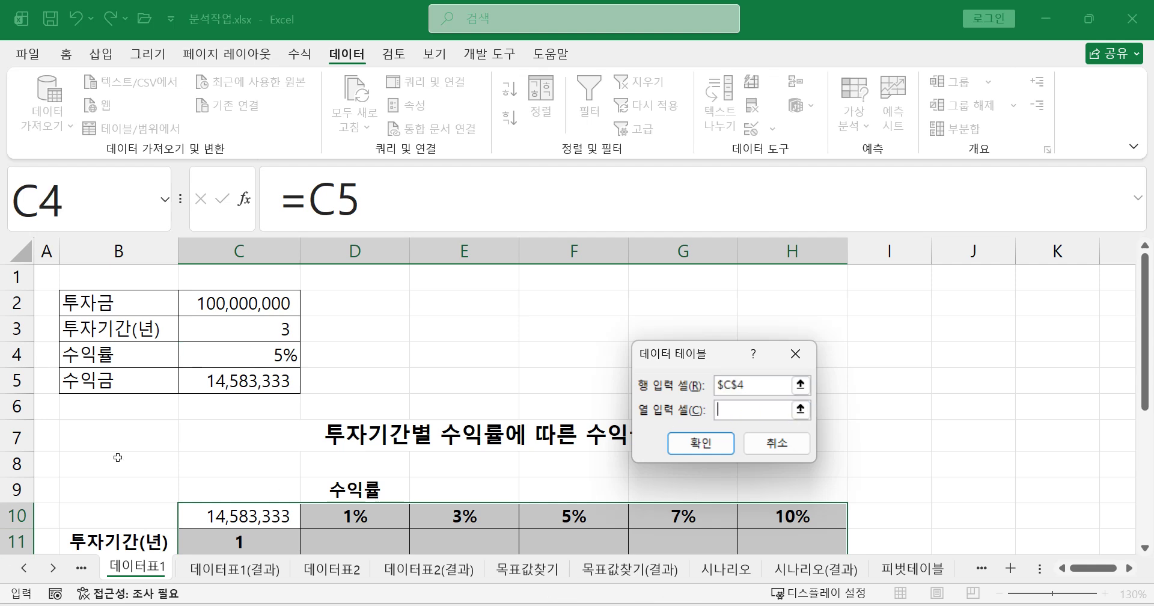
{"action": "left_click", "coordinate": [258, 322]}
{"action": "left_click", "coordinate": [701, 442]}
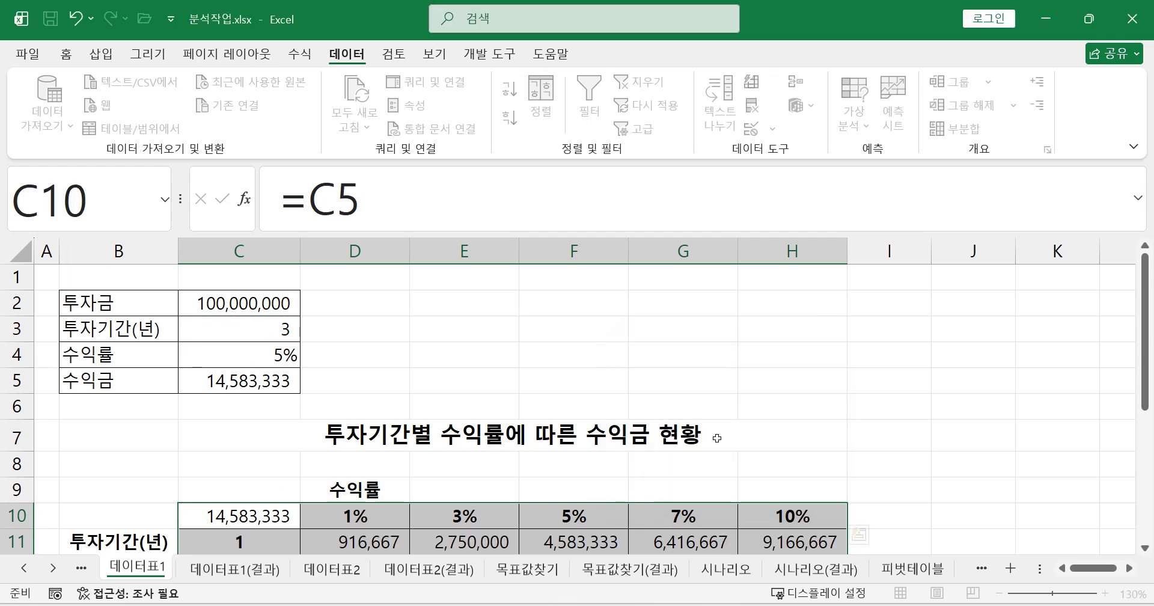
{"action": "scroll", "coordinate": [771, 412], "scroll_direction": "down", "scroll_amount": 3}
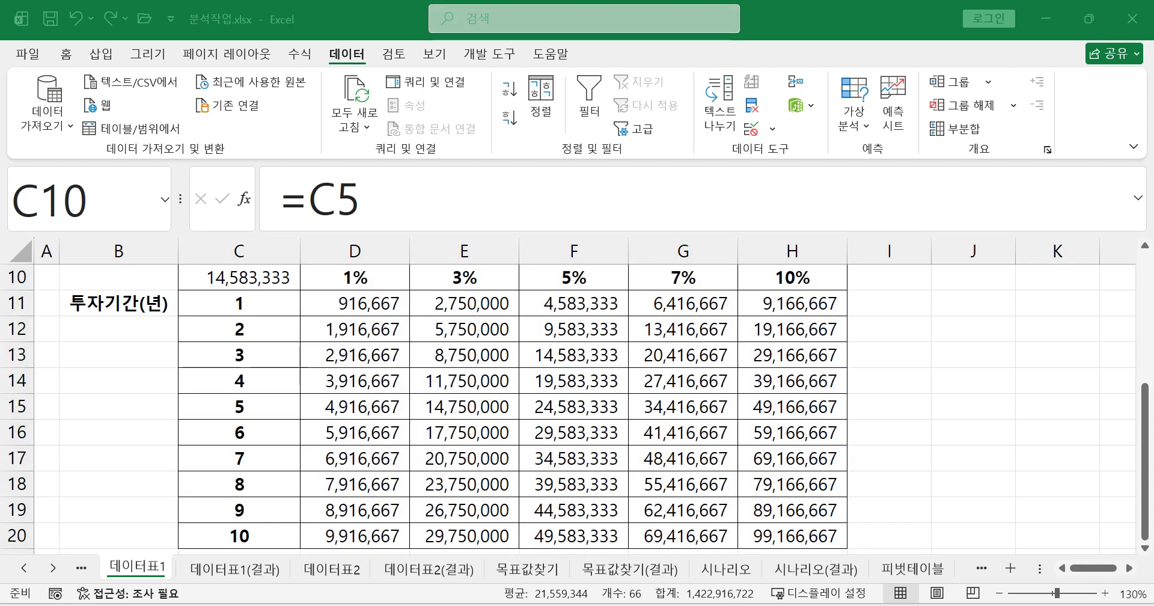
Step: Go to the 데이터표2 sheet and examine the loan amount, annual rate and repayment period in C3:C5 and the monthly repayment formula in C6
{"action": "key", "text": "ctrl+Page_Down"}
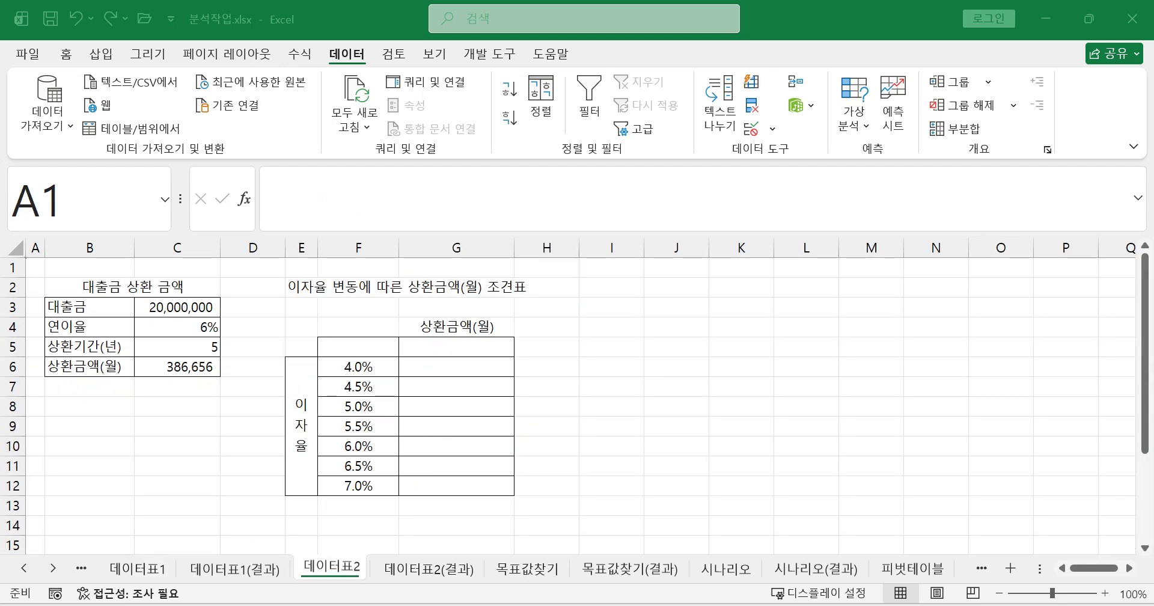
{"action": "scroll", "coordinate": [193, 431], "scroll_direction": "up", "scroll_amount": 3}
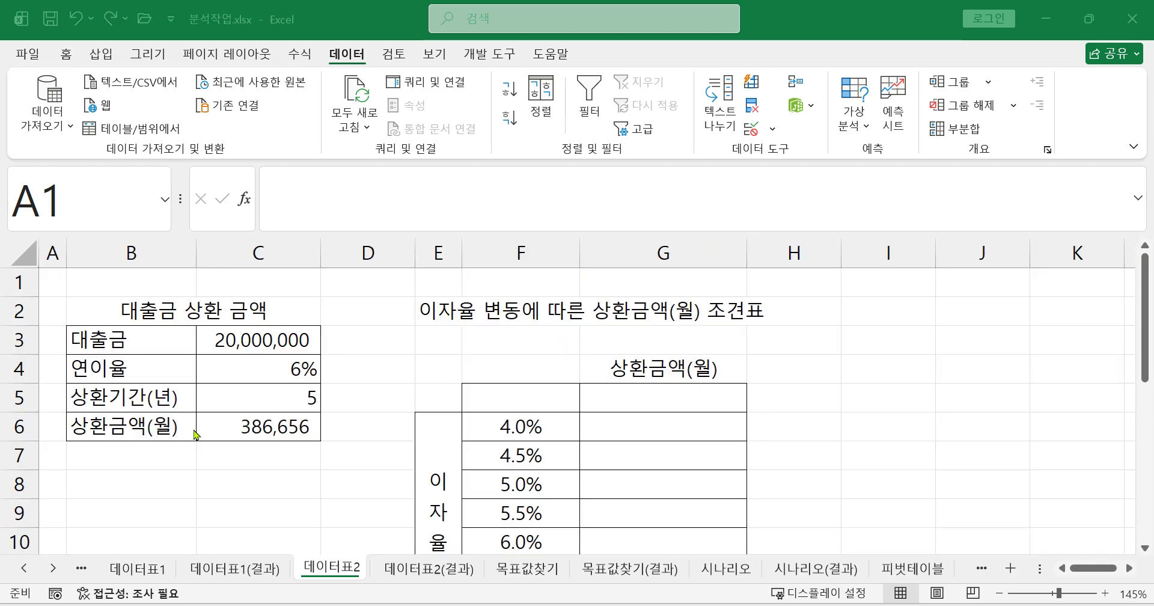
{"action": "scroll", "coordinate": [194, 431], "scroll_direction": "up", "scroll_amount": 1}
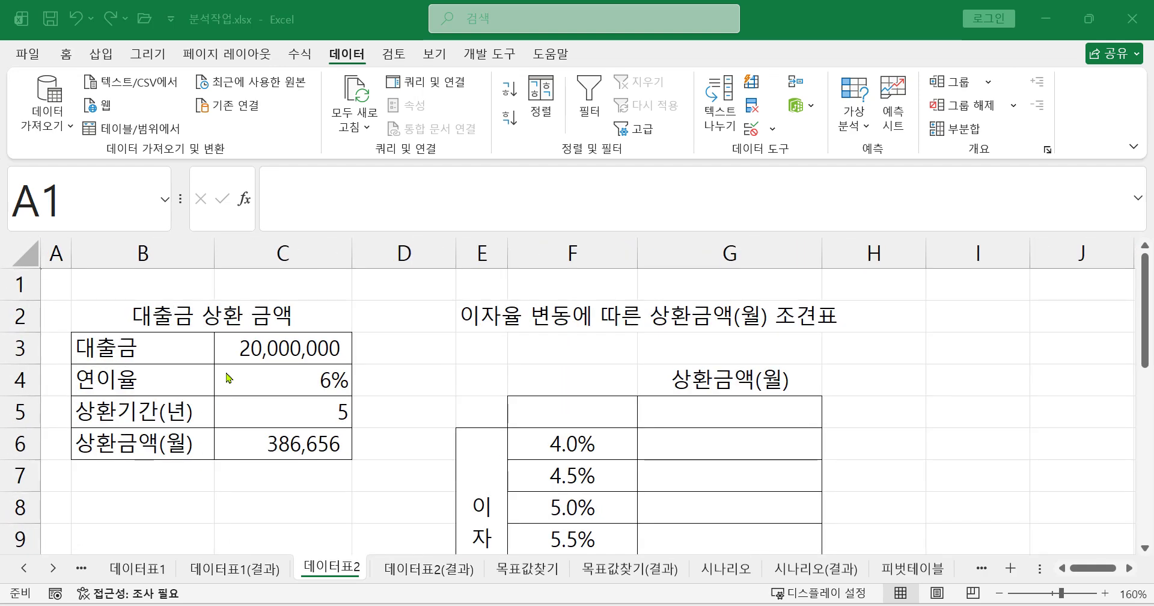
{"action": "left_click", "coordinate": [268, 352]}
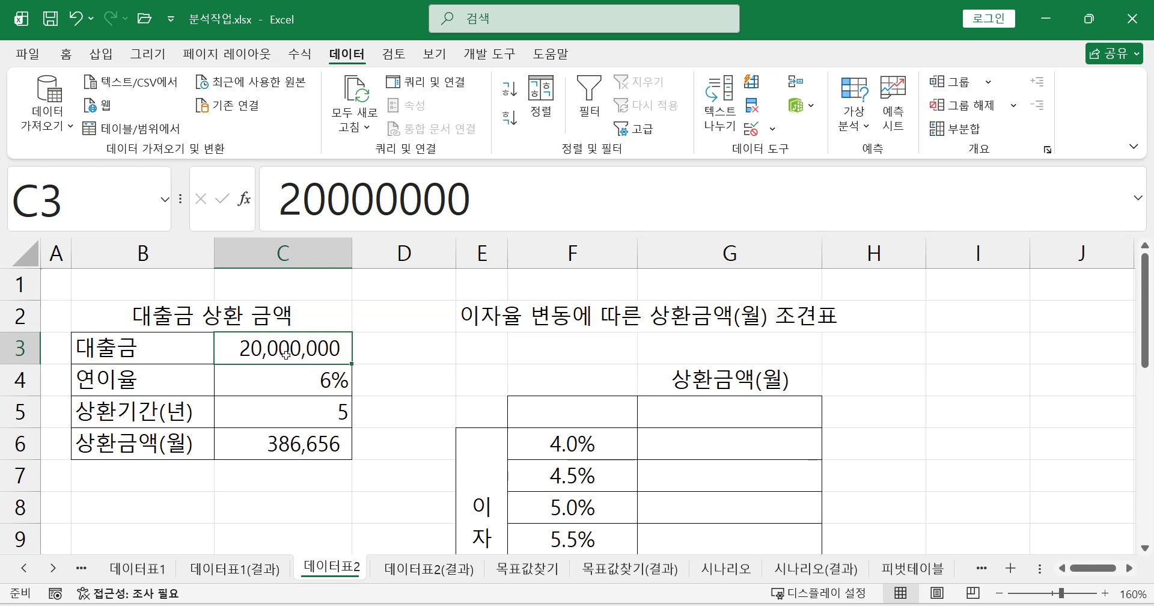
{"action": "left_click", "coordinate": [296, 391]}
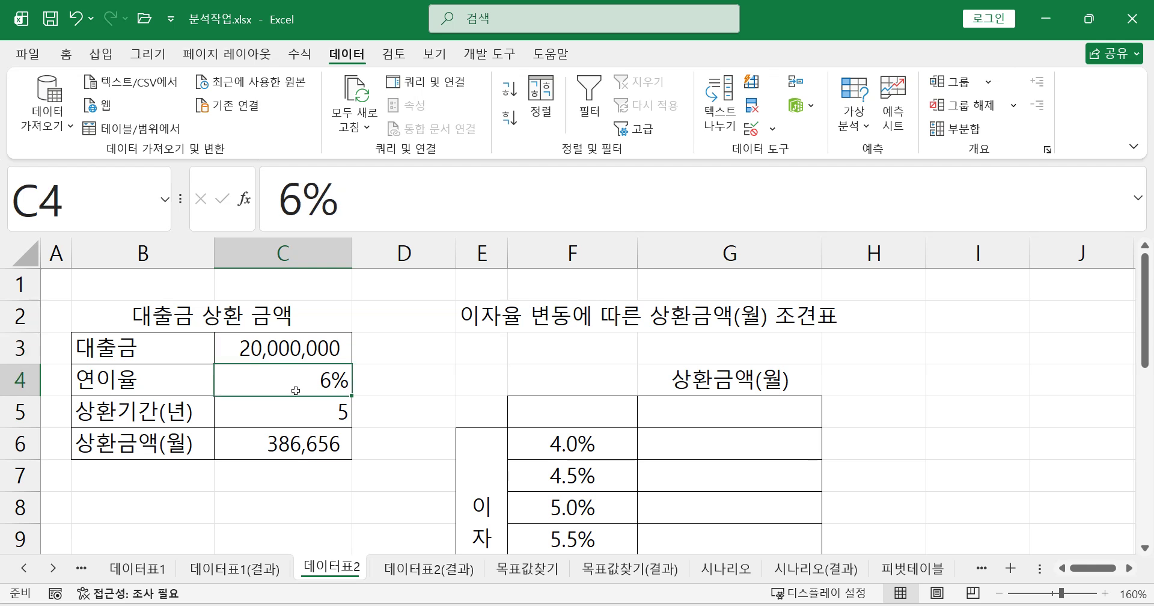
{"action": "left_click", "coordinate": [295, 415]}
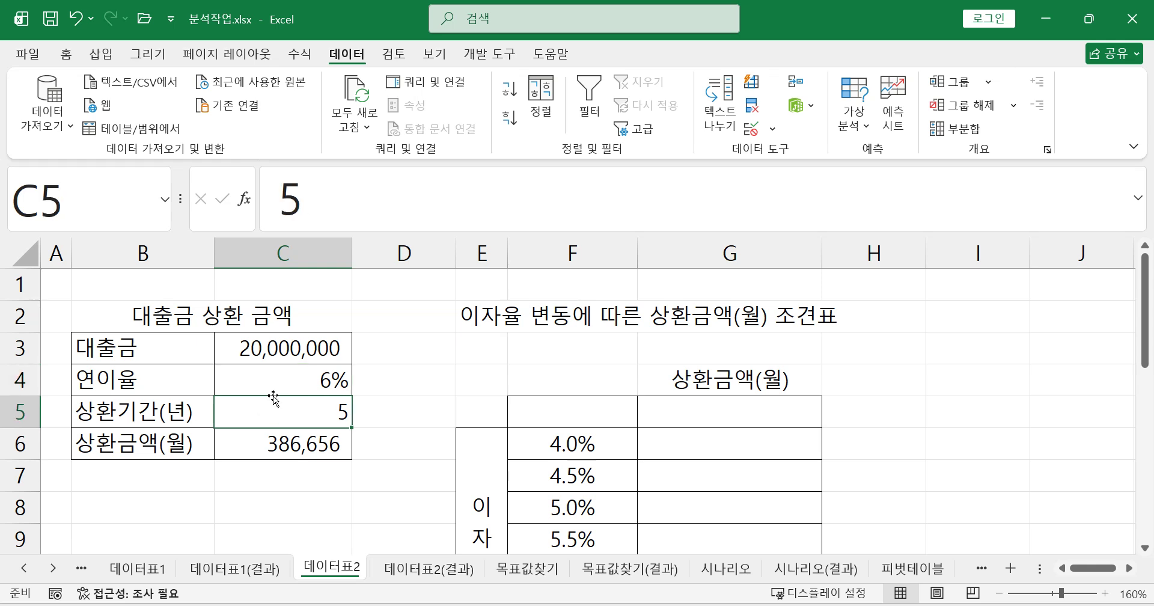
{"action": "left_click", "coordinate": [271, 447]}
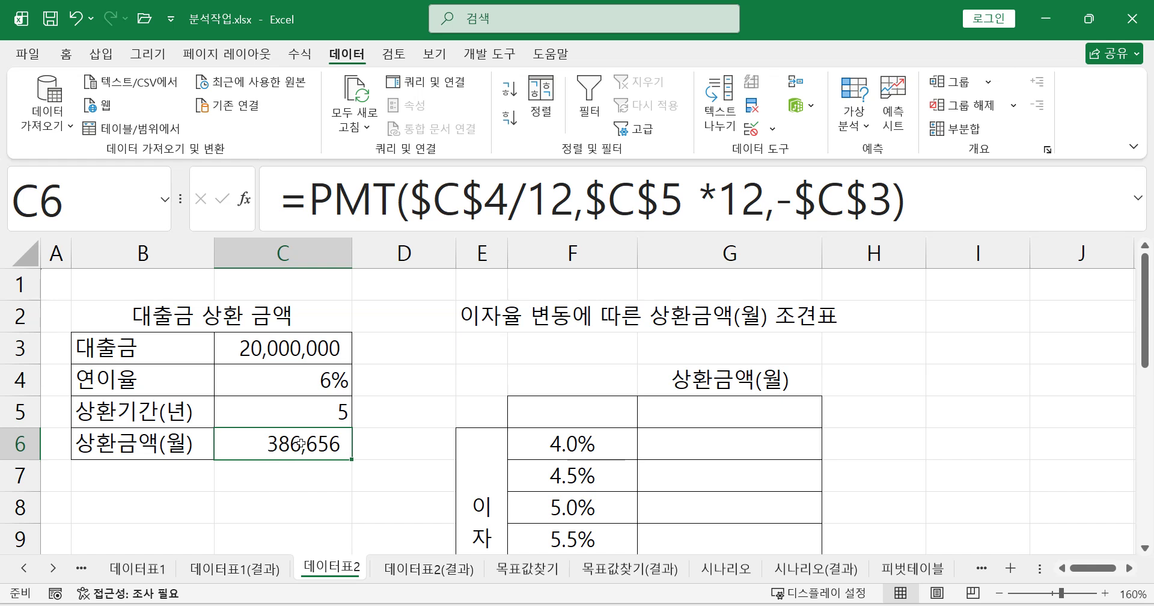
{"action": "left_click", "coordinate": [289, 416]}
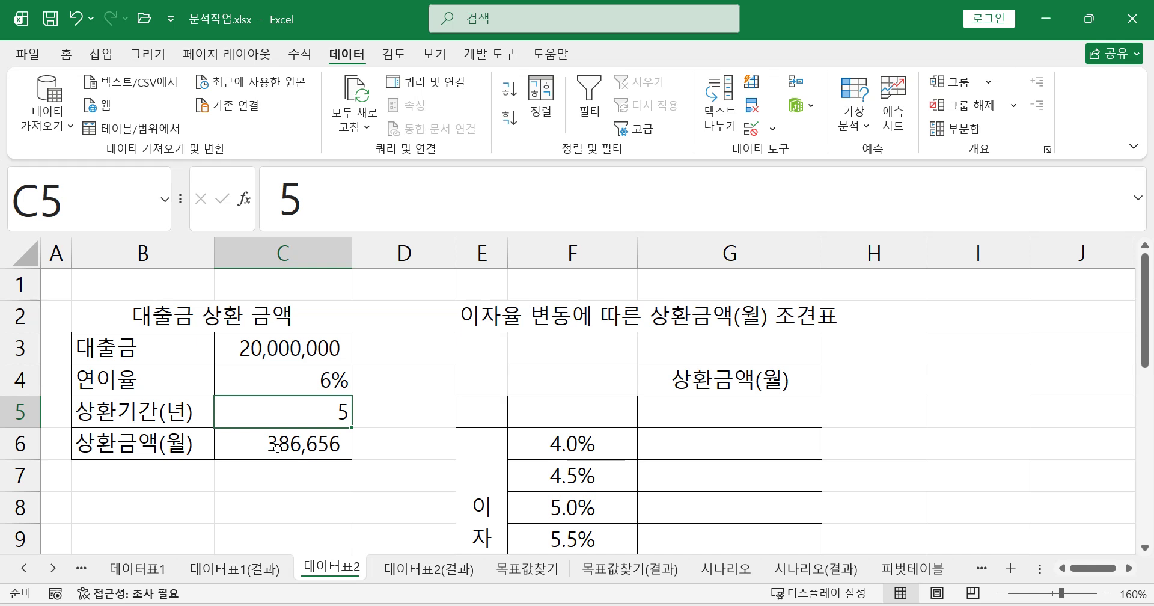
{"action": "left_click", "coordinate": [277, 446]}
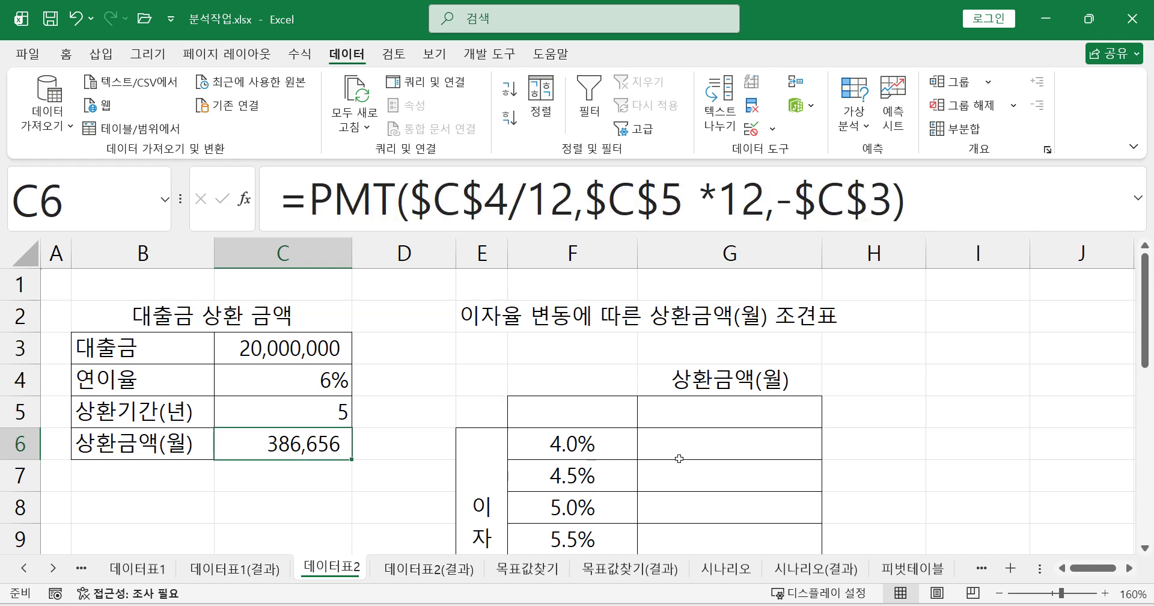
Step: Compare the annual rate in C4 with the interest rates listed from F6 down and recheck the repayment formula in C6
{"action": "scroll", "coordinate": [666, 461], "scroll_direction": "down", "scroll_amount": 1}
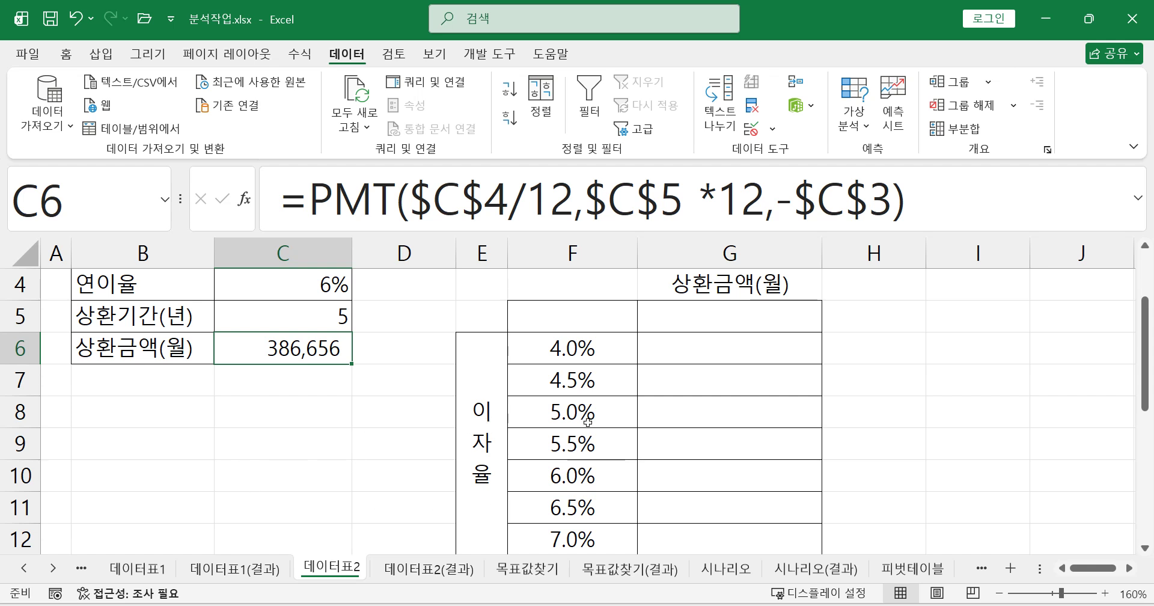
{"action": "left_click", "coordinate": [292, 288]}
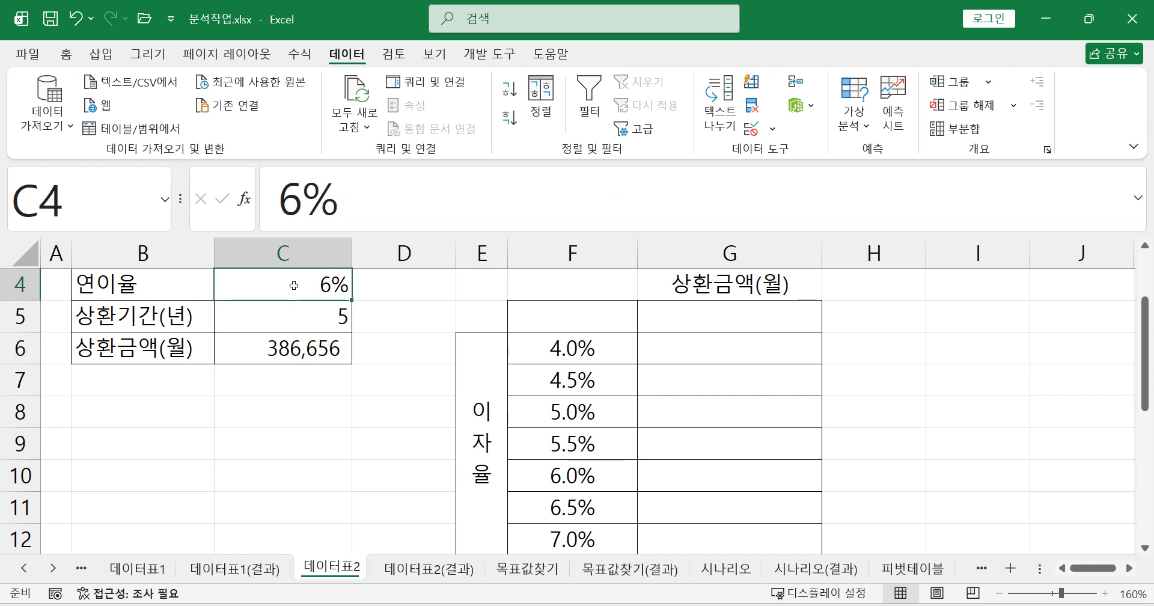
{"action": "left_click", "coordinate": [595, 361]}
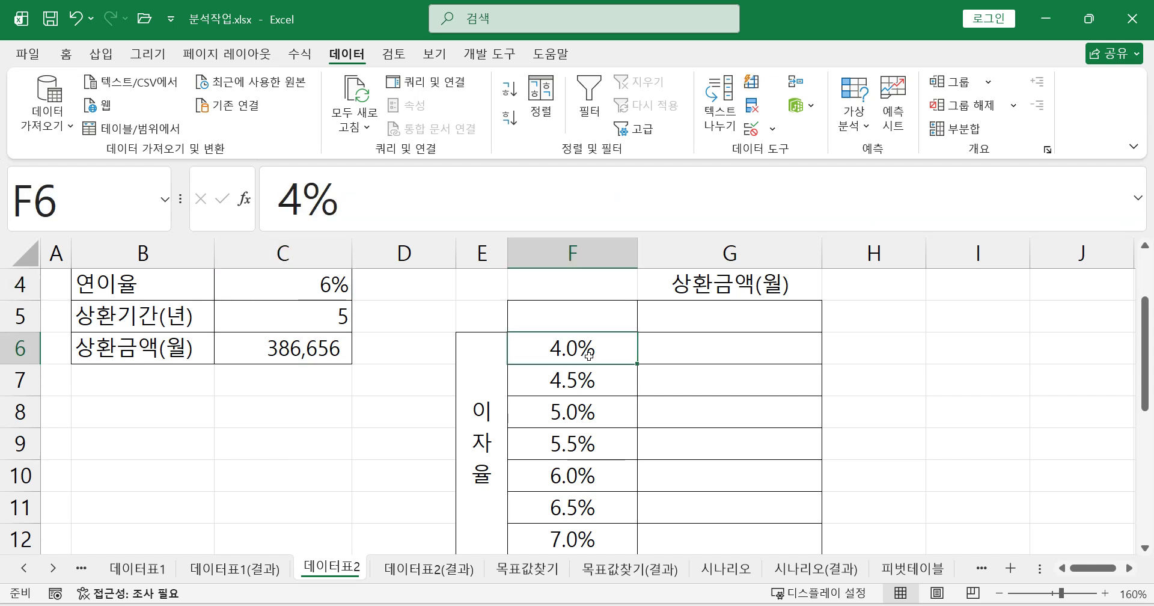
{"action": "left_click", "coordinate": [591, 386]}
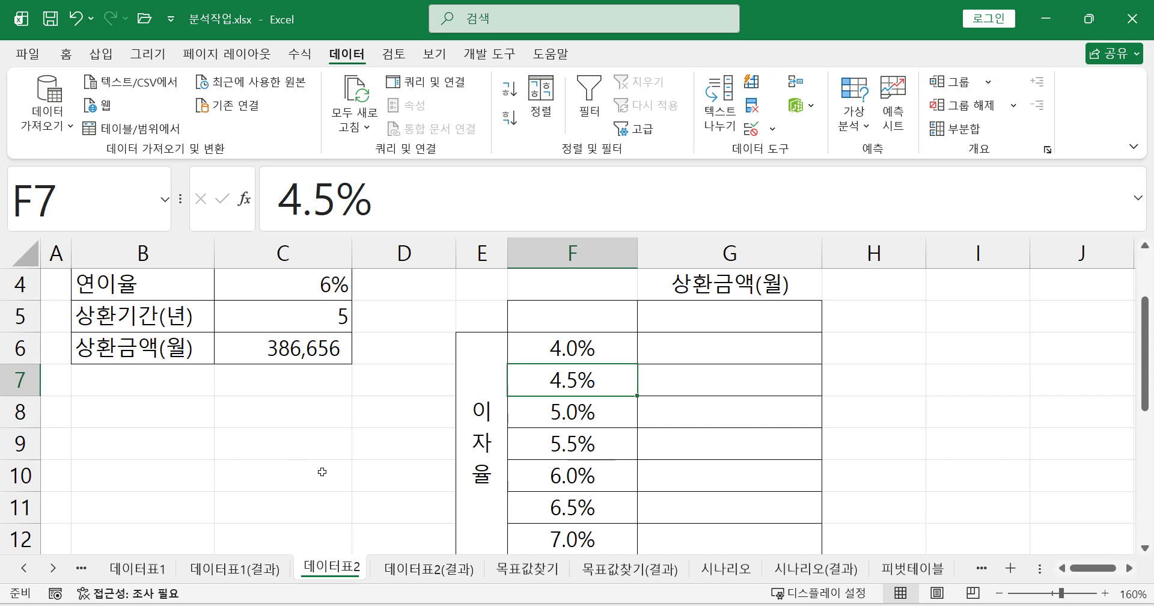
{"action": "left_click", "coordinate": [300, 356]}
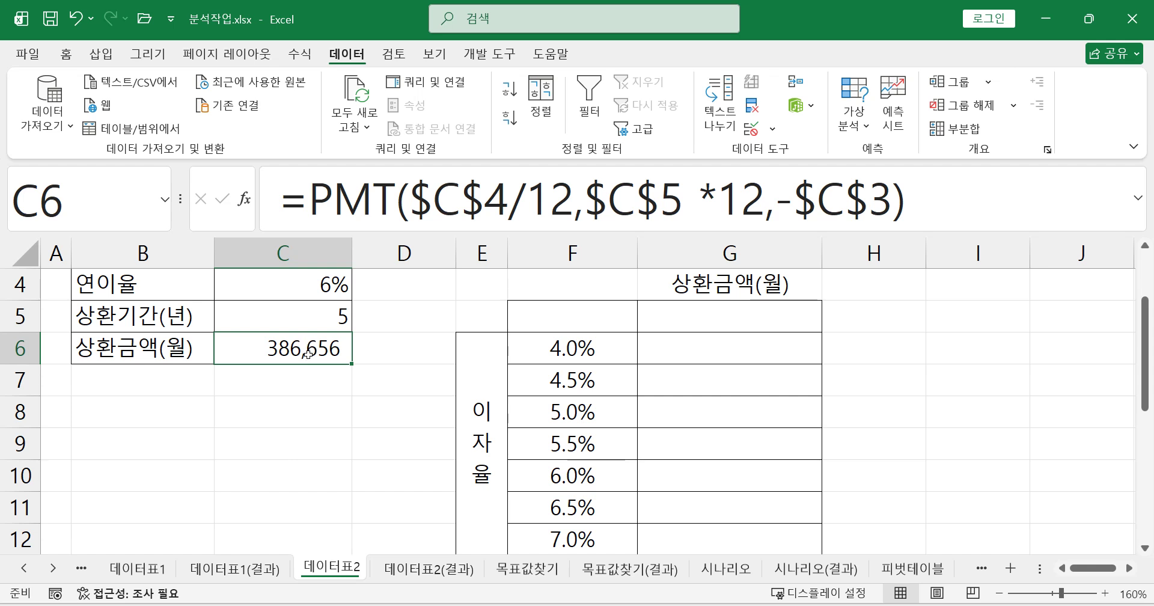
Step: Link G5 to the monthly repayment amount with the formula =C6
{"action": "left_click", "coordinate": [658, 313]}
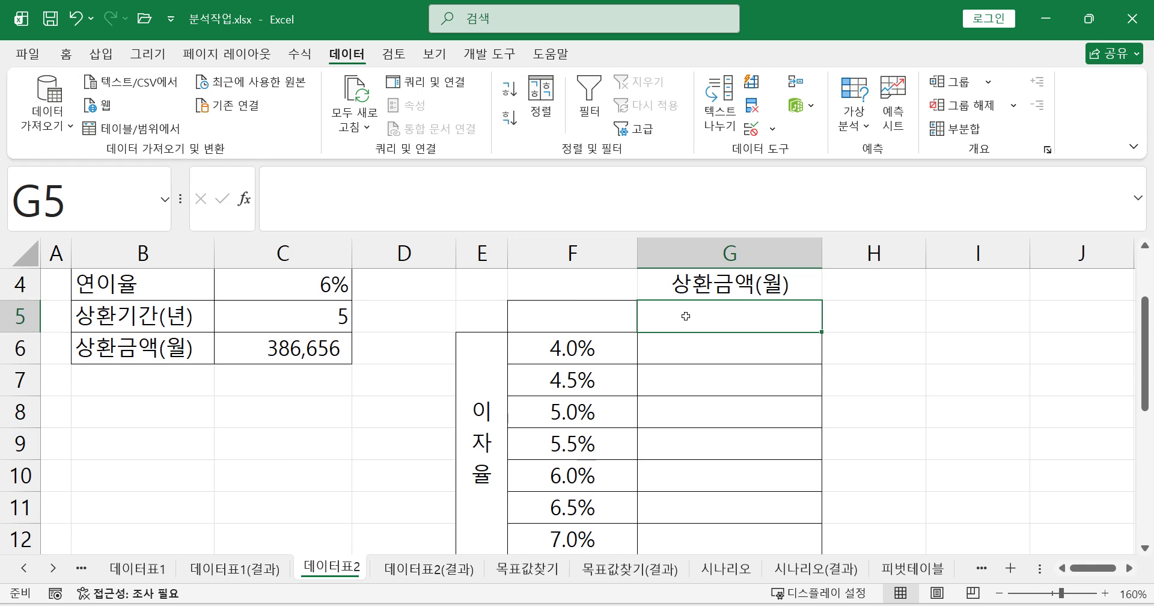
{"action": "type", "text": "="}
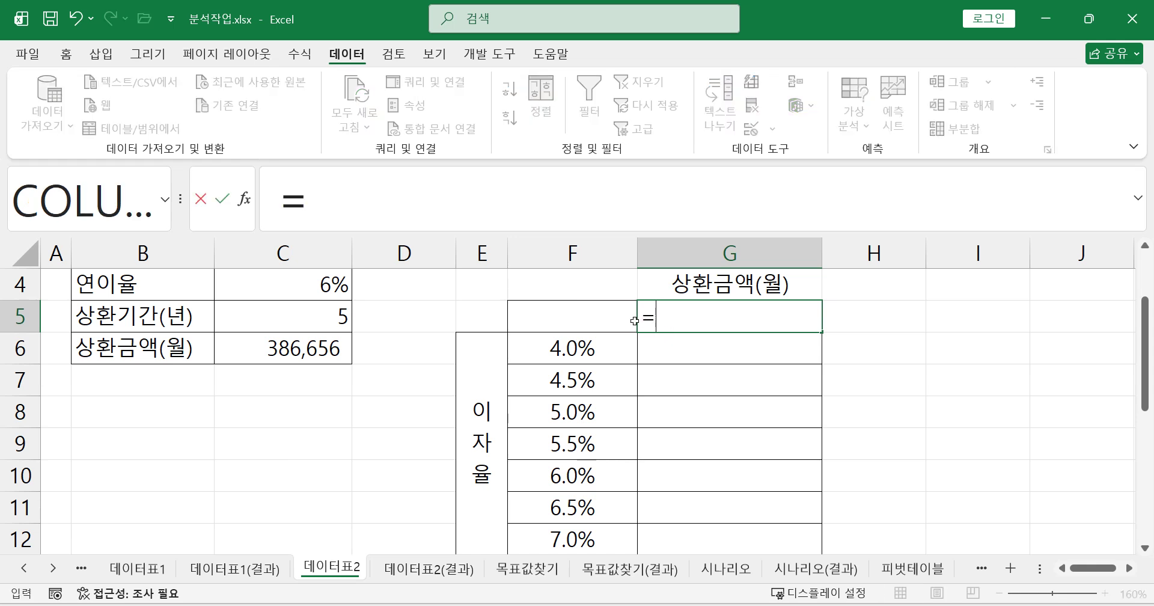
{"action": "left_click", "coordinate": [283, 355]}
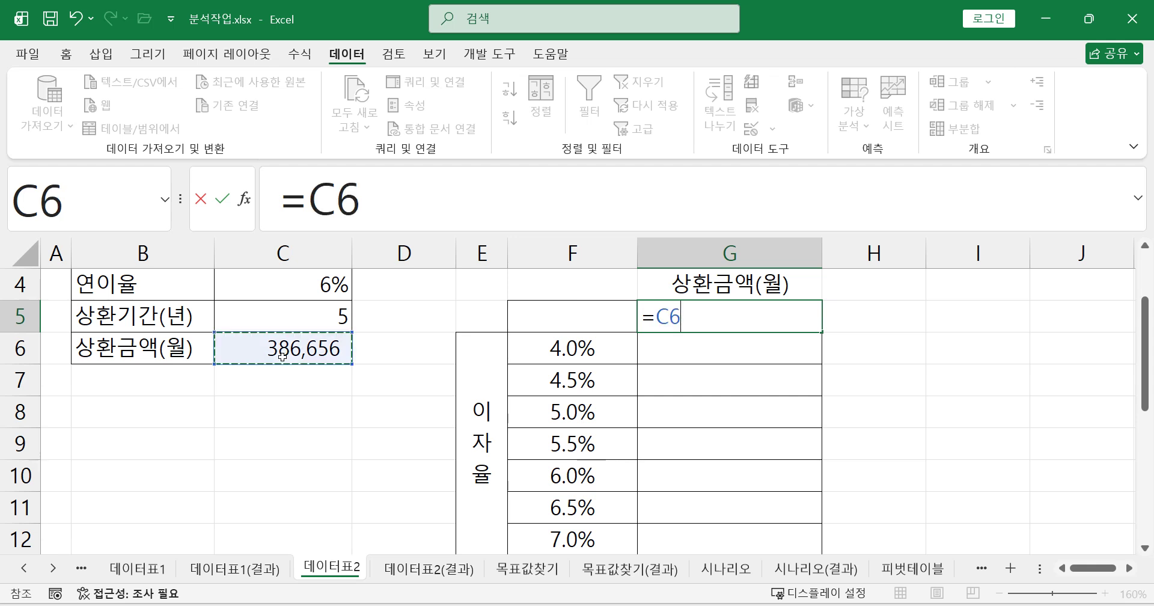
{"action": "key", "text": "Return"}
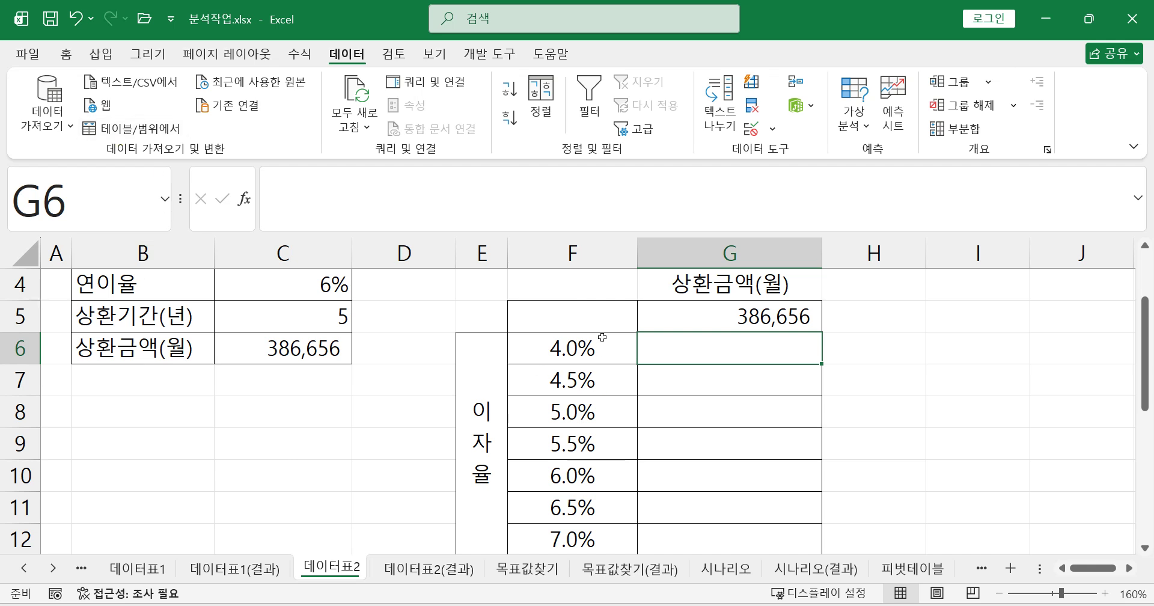
Step: Create a one-variable what-if data table over F5:G12 with C4 as the column input cell and the row input cell left empty
{"action": "left_click_drag", "start_coordinate": [578, 314], "coordinate": [669, 483]}
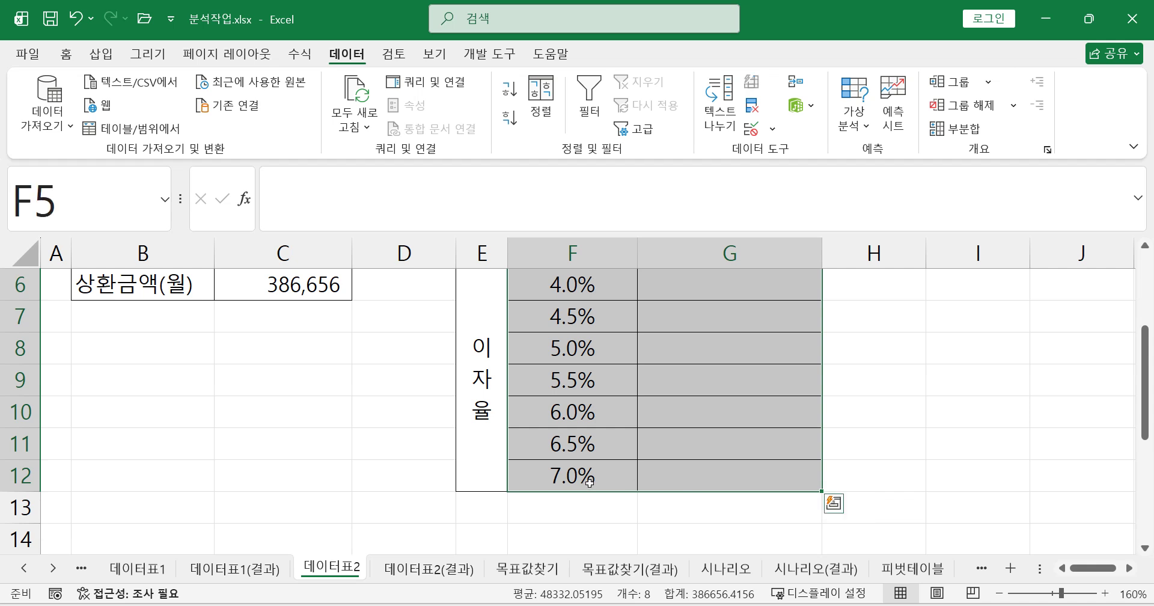
{"action": "scroll", "coordinate": [653, 420], "scroll_direction": "up", "scroll_amount": 2}
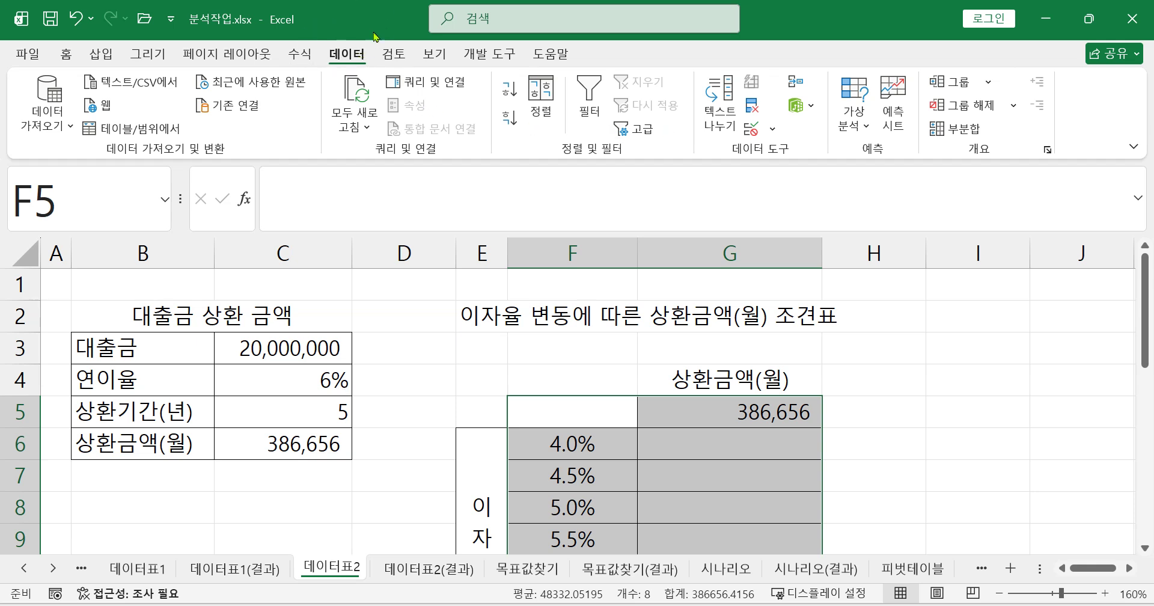
{"action": "left_click", "coordinate": [861, 130]}
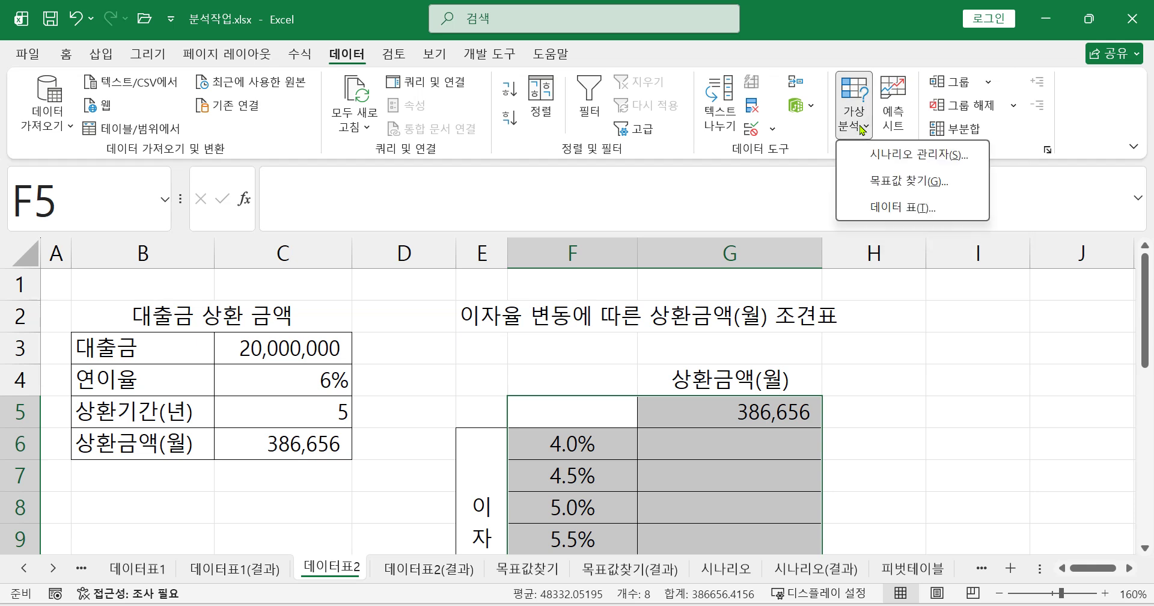
{"action": "left_click", "coordinate": [888, 209]}
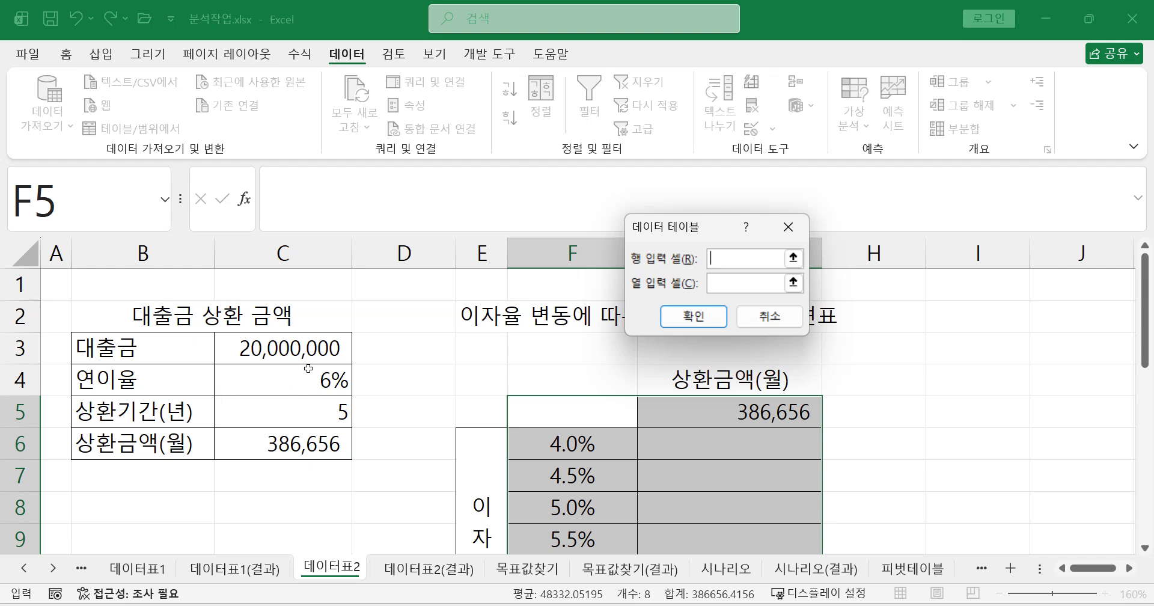
{"action": "left_click", "coordinate": [722, 280]}
{"action": "left_click", "coordinate": [287, 388]}
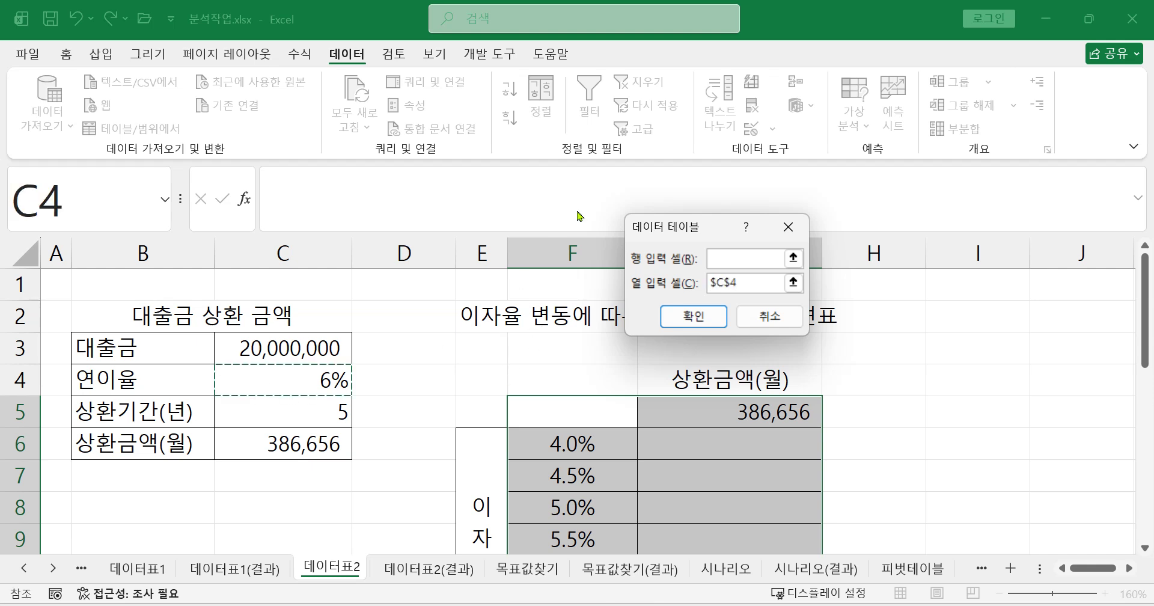
{"action": "left_click", "coordinate": [693, 317]}
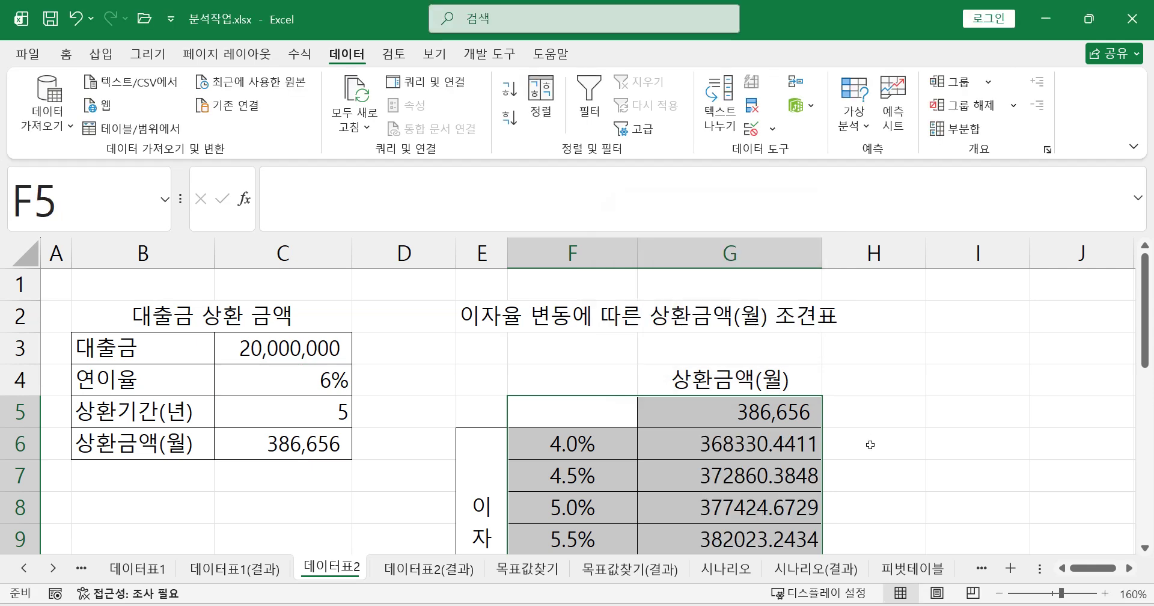
Step: Review the repayment results for the 4.0% and 7.0% rates and compare them with the two-variable table on the 데이터표1 sheet
{"action": "scroll", "coordinate": [866, 445], "scroll_direction": "down", "scroll_amount": 1}
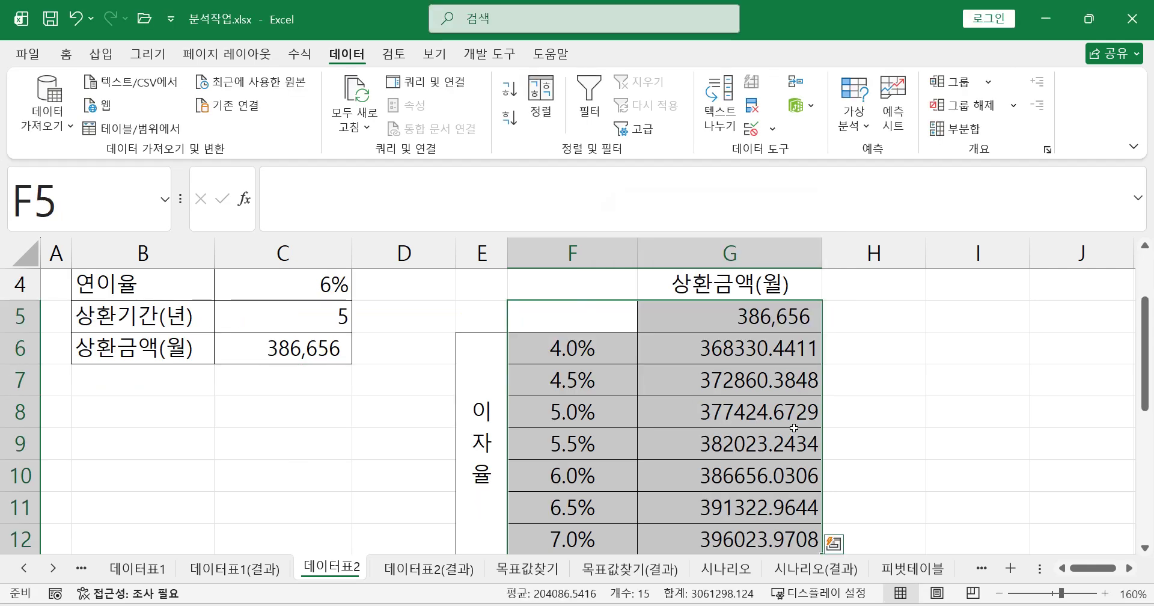
{"action": "left_click", "coordinate": [593, 359]}
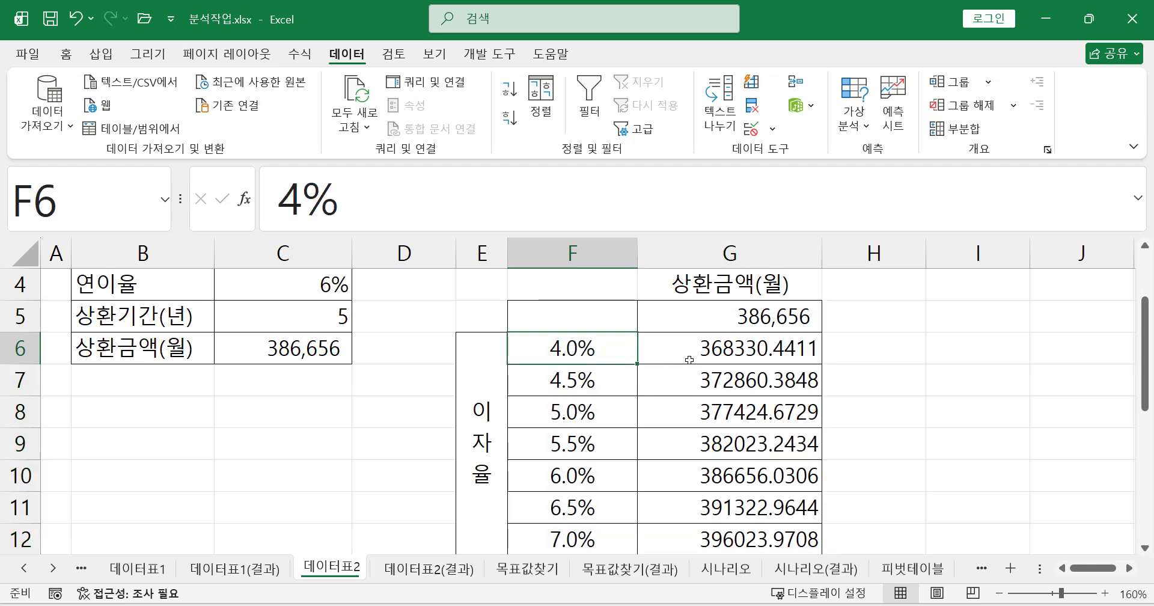
{"action": "left_click", "coordinate": [690, 359]}
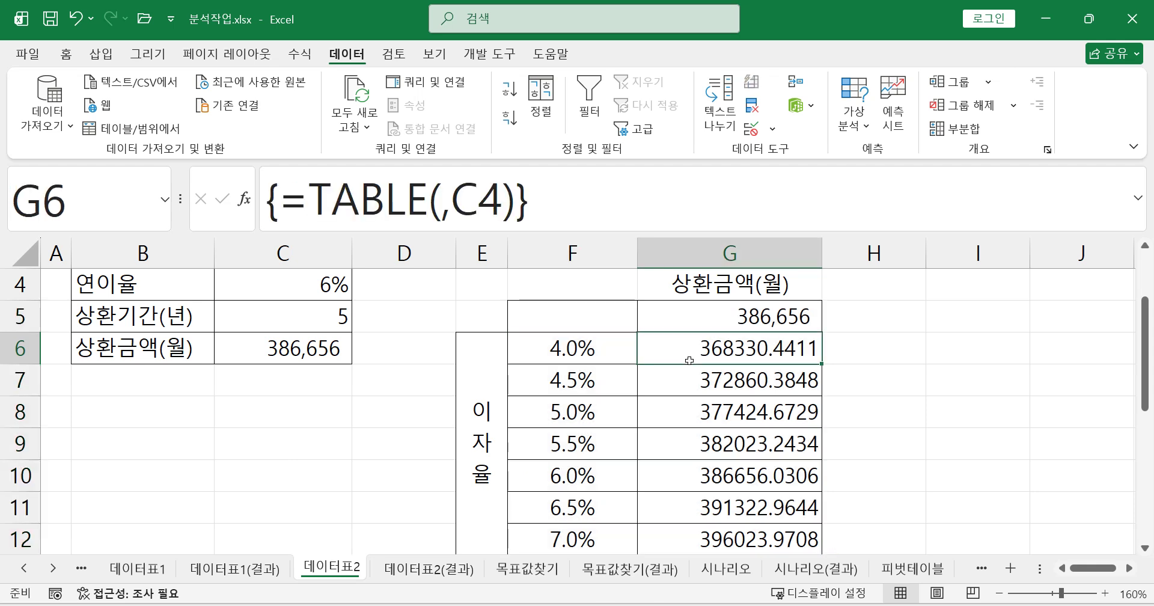
{"action": "scroll", "coordinate": [689, 378], "scroll_direction": "down", "scroll_amount": 1}
{"action": "left_click", "coordinate": [608, 450]}
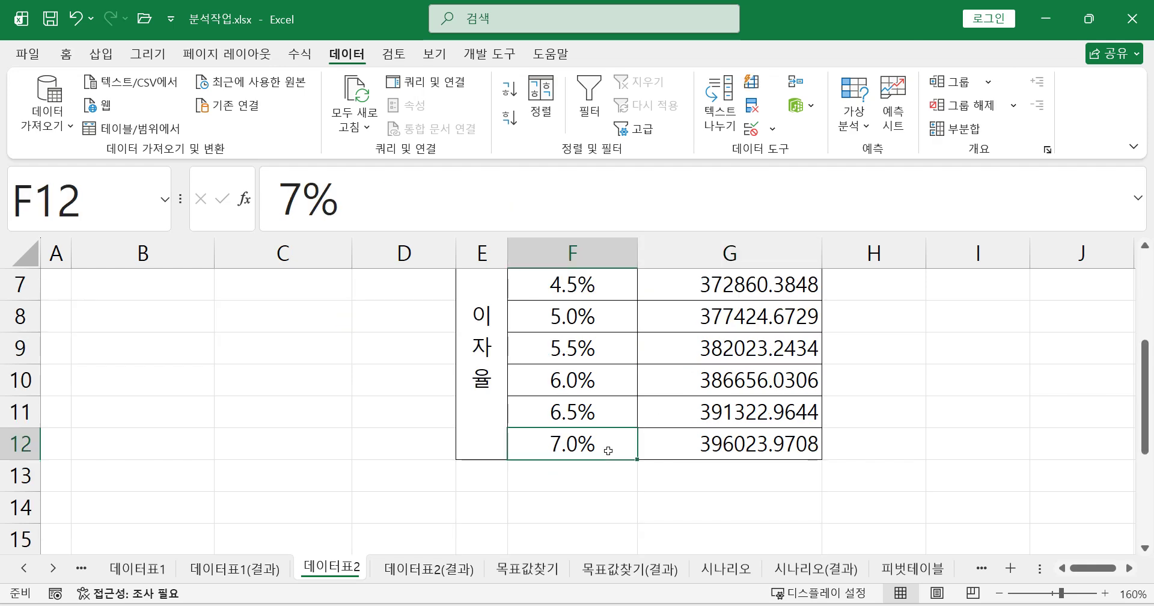
{"action": "left_click", "coordinate": [728, 450]}
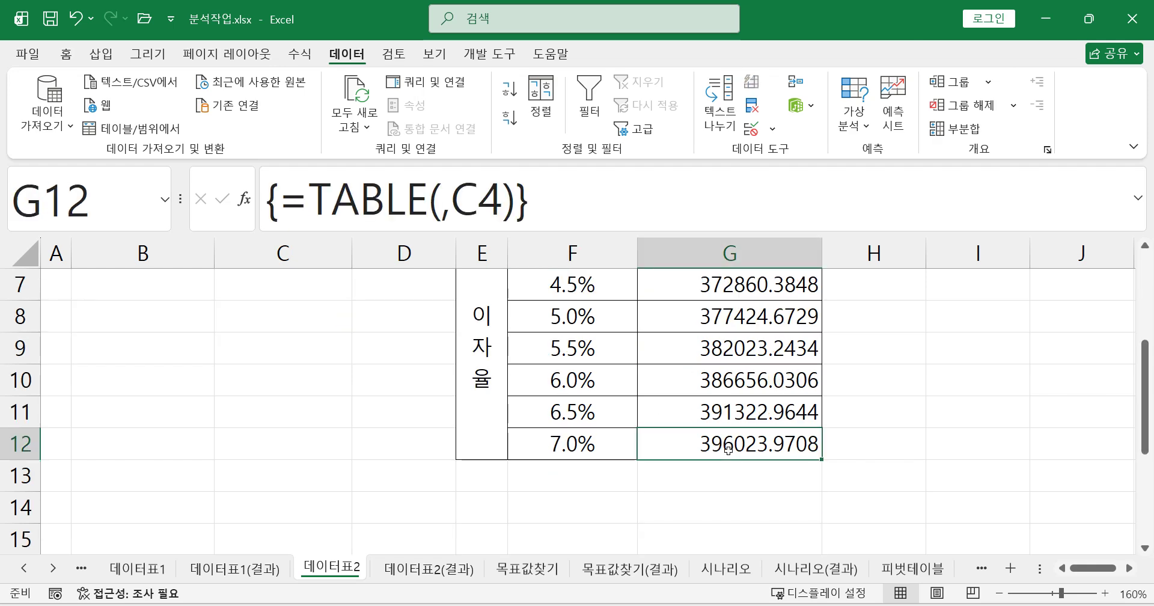
{"action": "scroll", "coordinate": [729, 457], "scroll_direction": "up", "scroll_amount": 2}
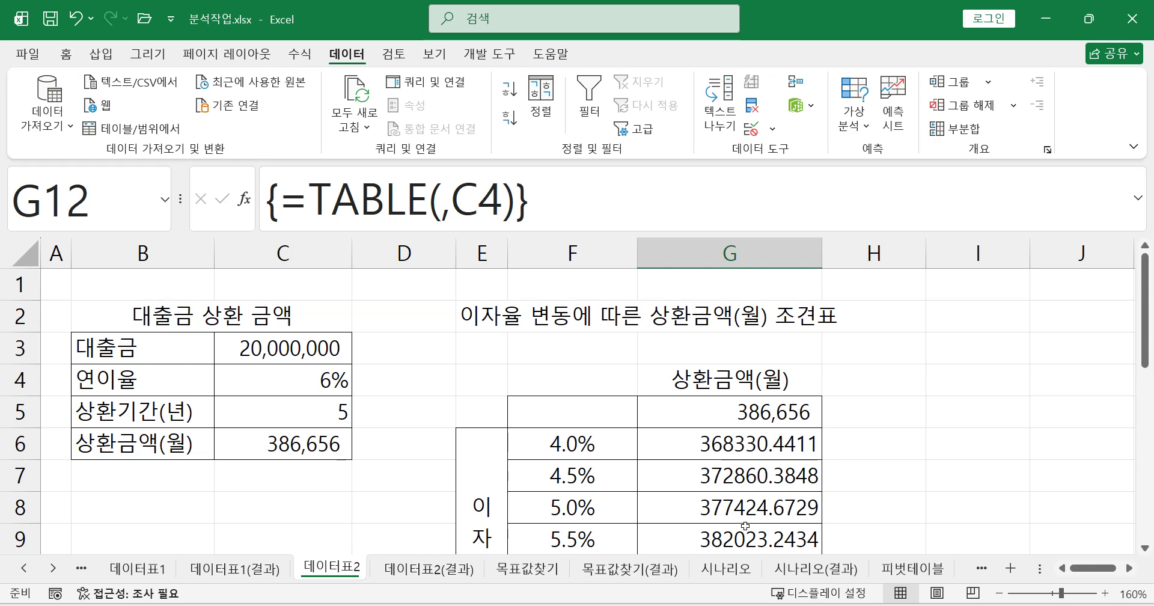
{"action": "left_click", "coordinate": [161, 574]}
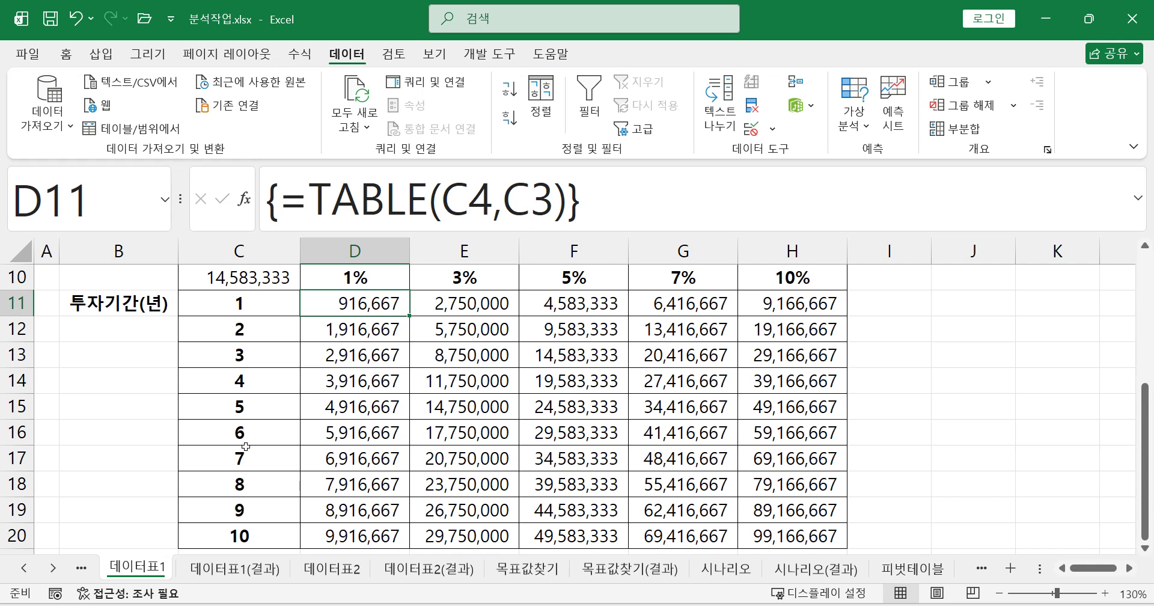
{"action": "left_click", "coordinate": [354, 573]}
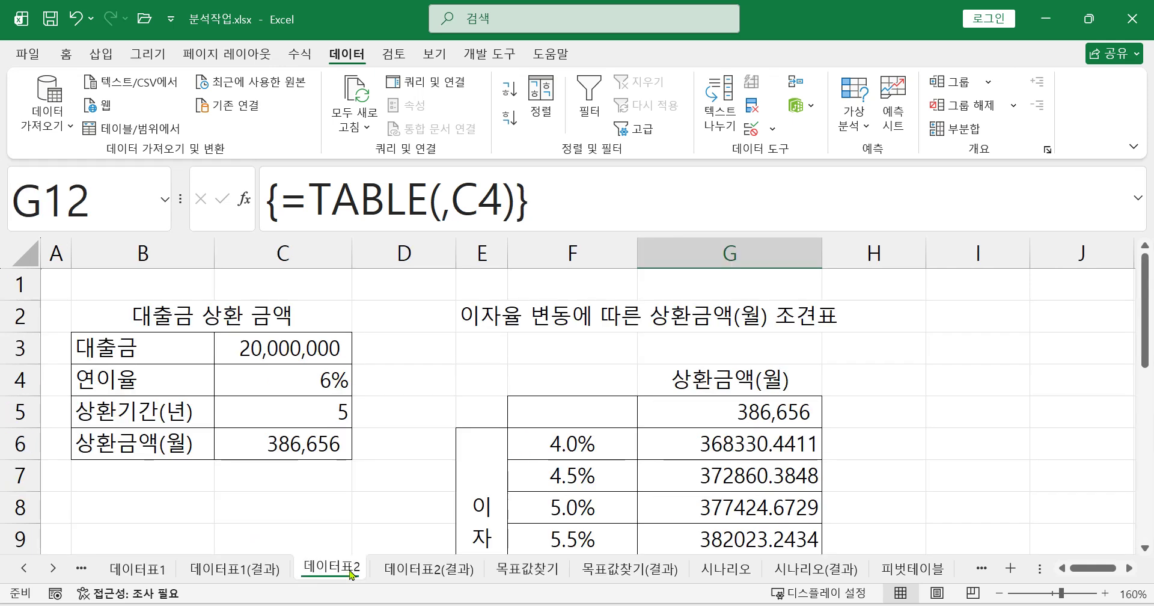